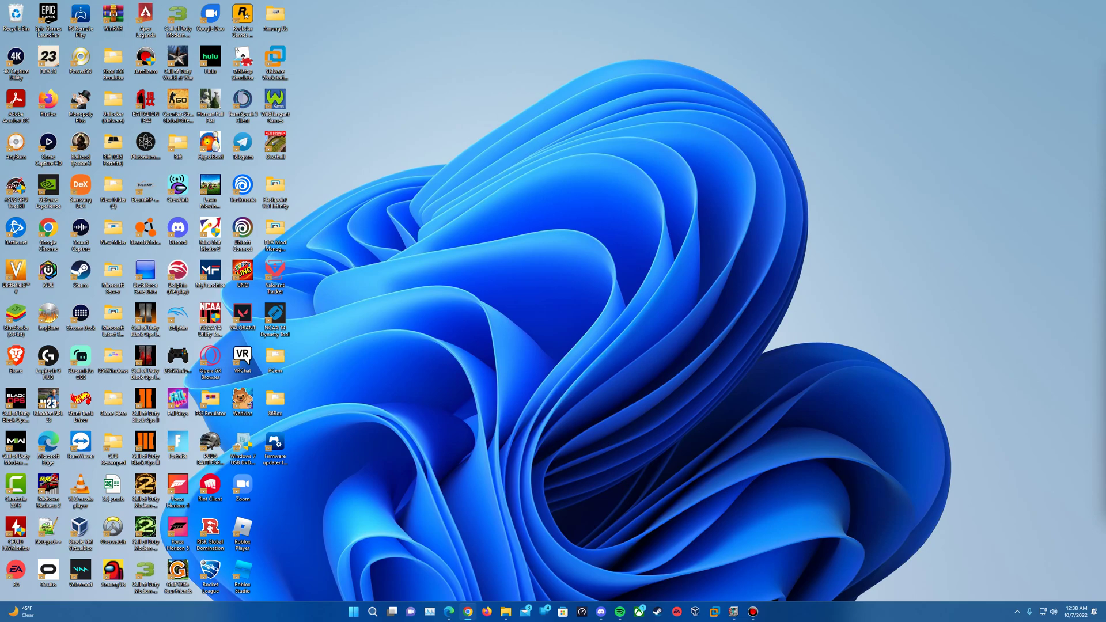
In Edge, review the PCem downloads, the 86Box site, and WinWorld's Windows 95 OSR2 boot disk and Windows 98 Memphis 4.10.1387 download pages
{"action": "left_click", "coordinate": [448, 612]}
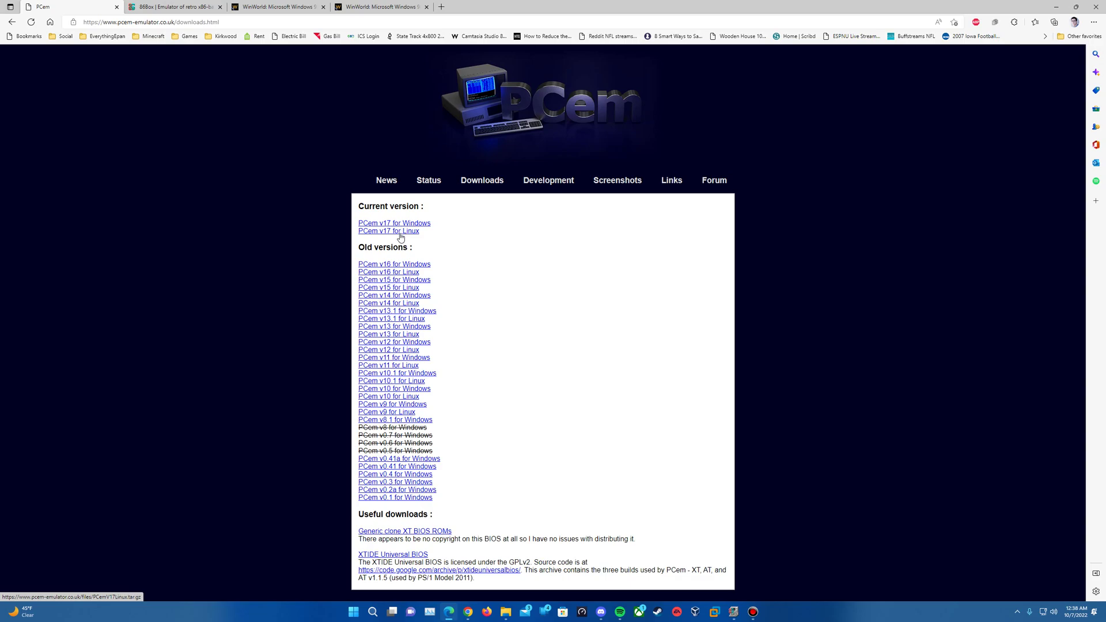
{"action": "left_click", "coordinate": [193, 6]}
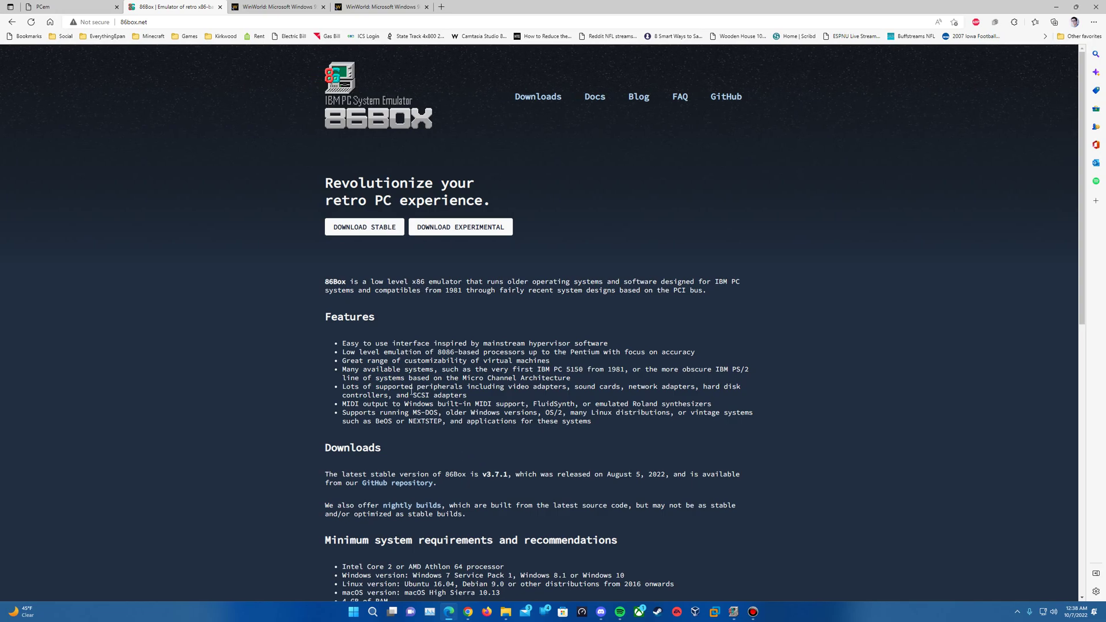
{"action": "scroll", "coordinate": [411, 390], "scroll_direction": "down", "scroll_amount": 3}
{"action": "scroll", "coordinate": [411, 395], "scroll_direction": "down", "scroll_amount": 3}
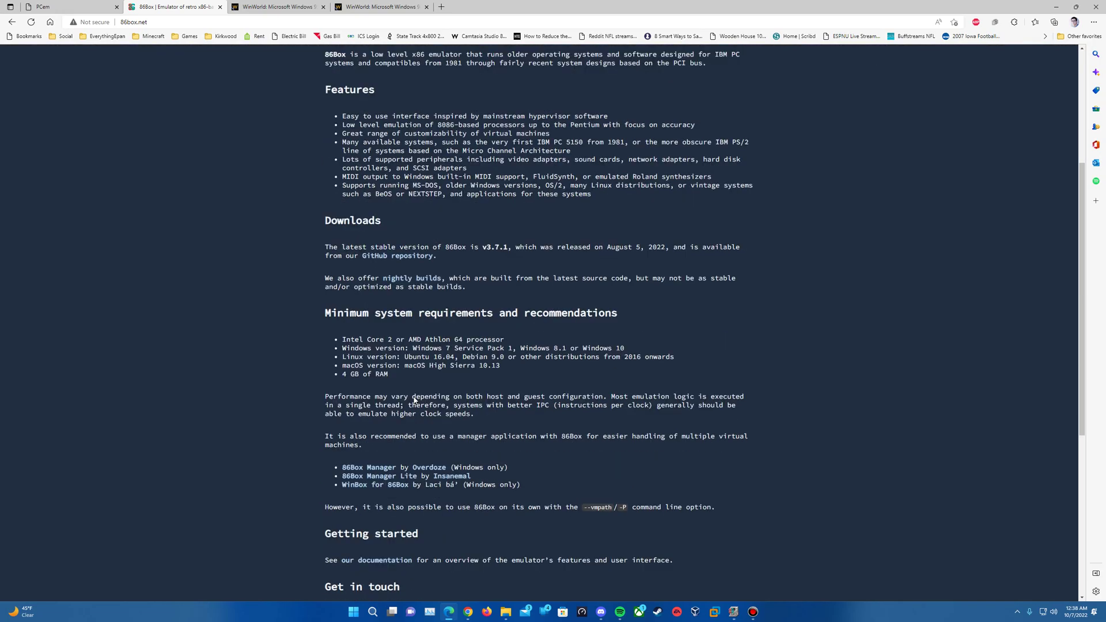
{"action": "scroll", "coordinate": [465, 372], "scroll_direction": "up", "scroll_amount": 4}
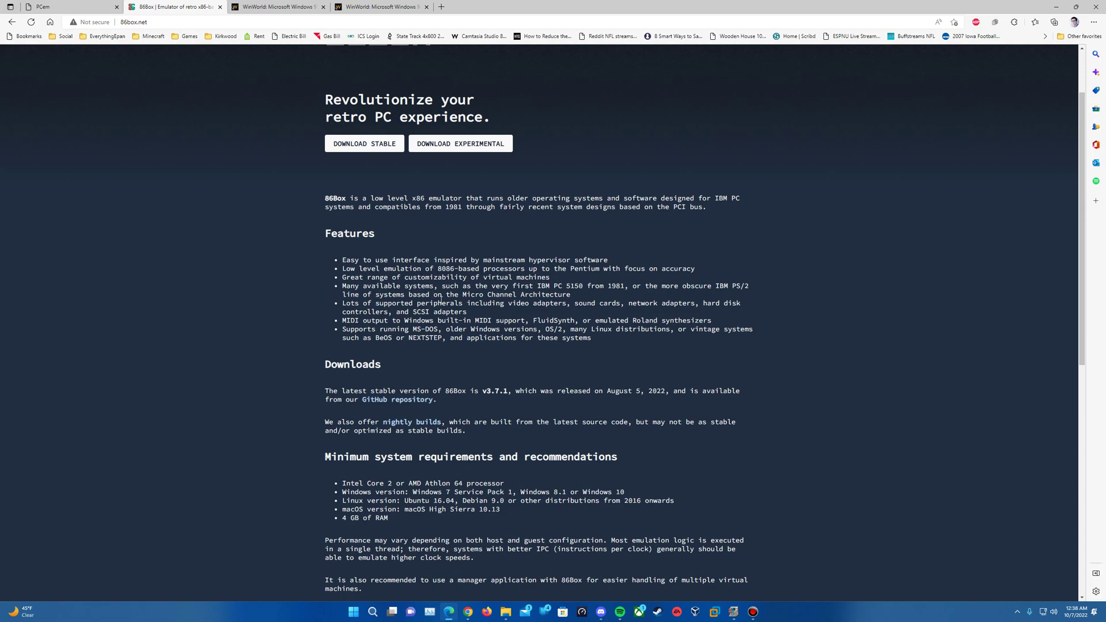
{"action": "scroll", "coordinate": [422, 286], "scroll_direction": "up", "scroll_amount": 2}
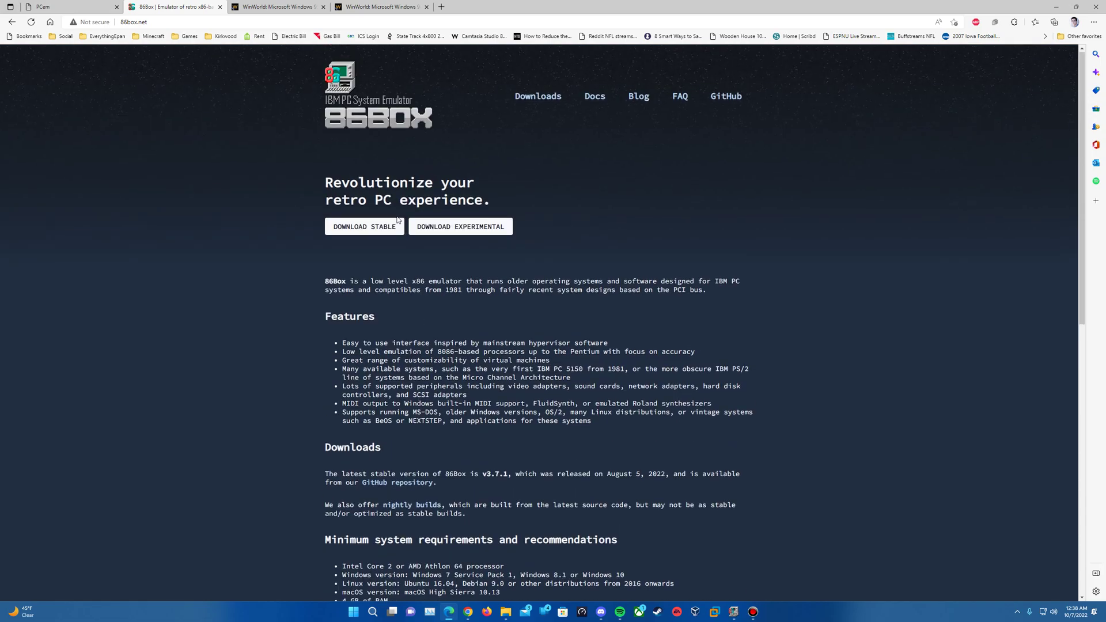
{"action": "left_click", "coordinate": [281, 7]}
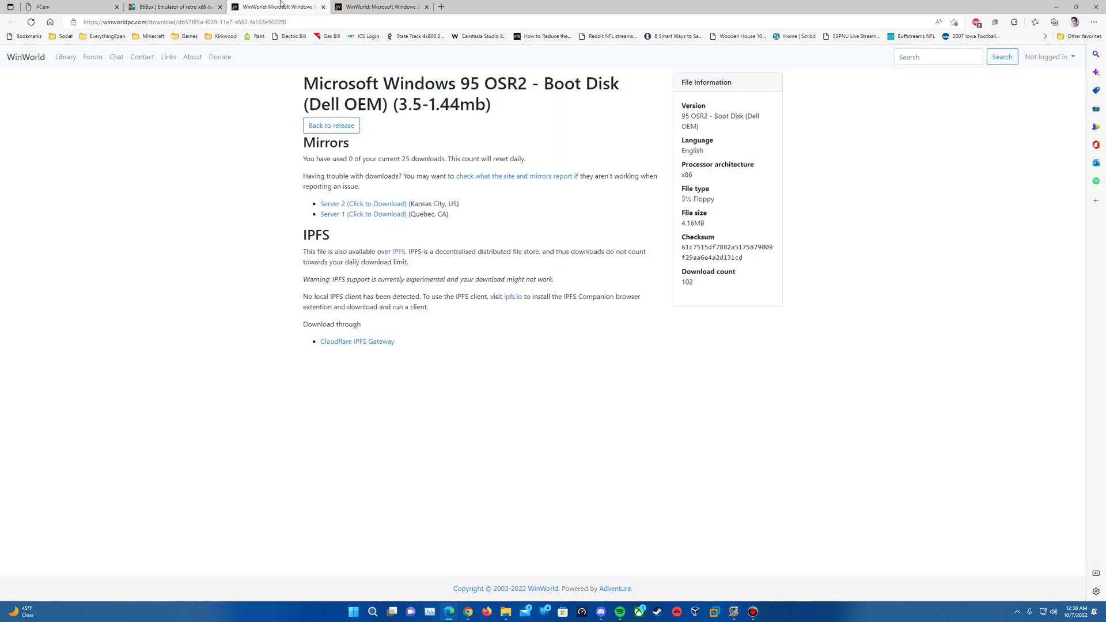
{"action": "left_click", "coordinate": [368, 6]}
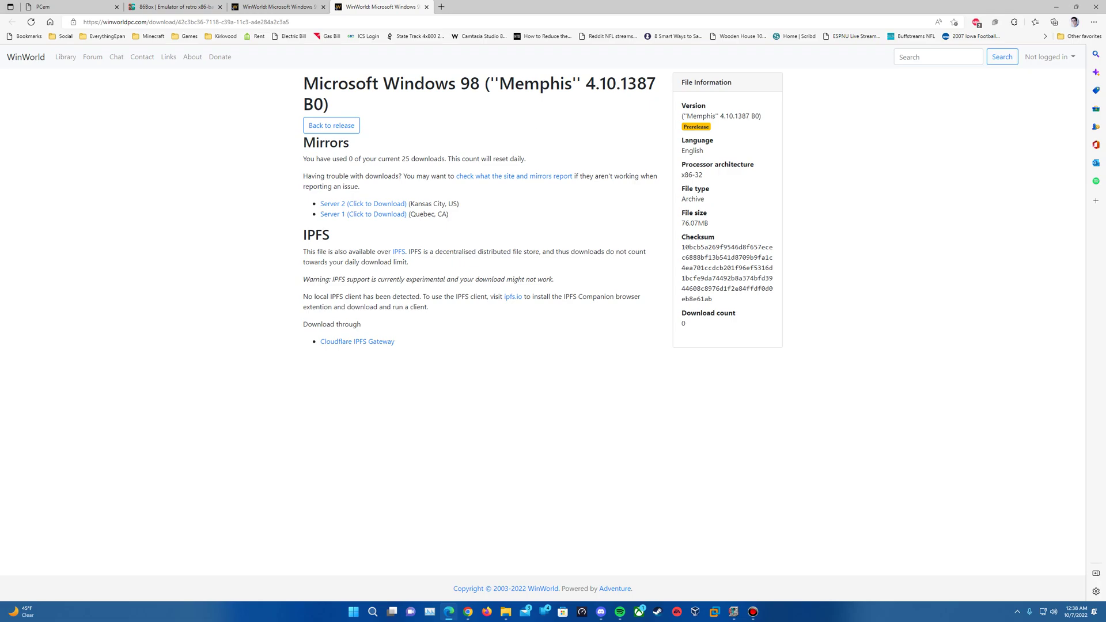
{"action": "left_click", "coordinate": [1056, 7]}
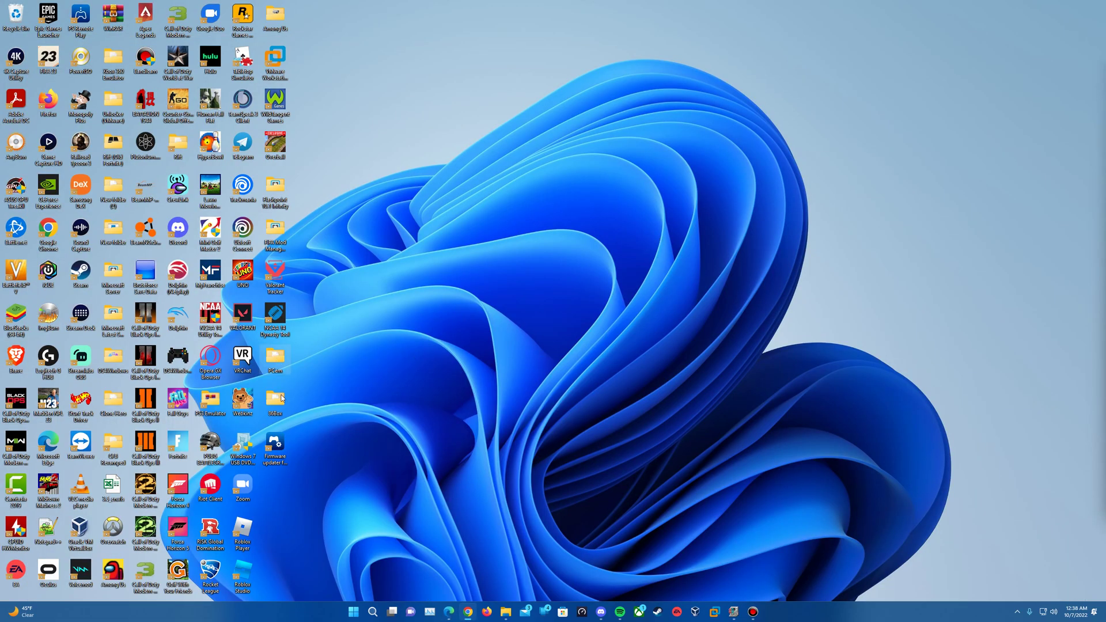
In 86Box Manager, add a virtual machine named "Windows Memphis Build 1387" with the option to configure it now enabled
{"action": "left_click", "coordinate": [732, 611]}
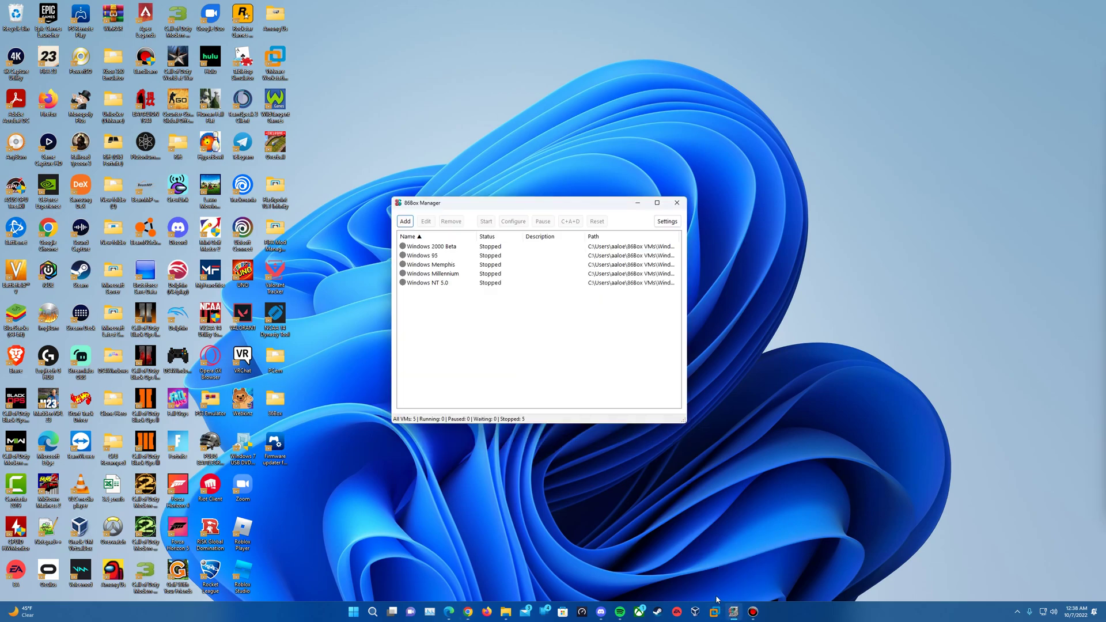
{"action": "left_click", "coordinate": [407, 224]}
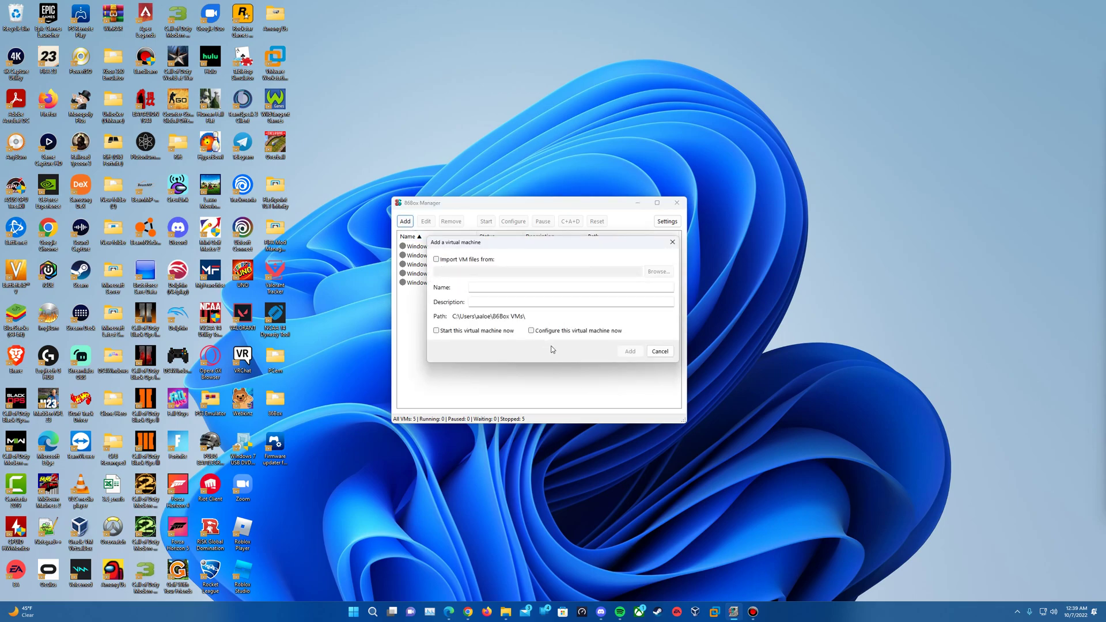
{"action": "left_click", "coordinate": [597, 333]}
{"action": "left_click", "coordinate": [470, 287]}
{"action": "type", "text": "Windows Memp"}
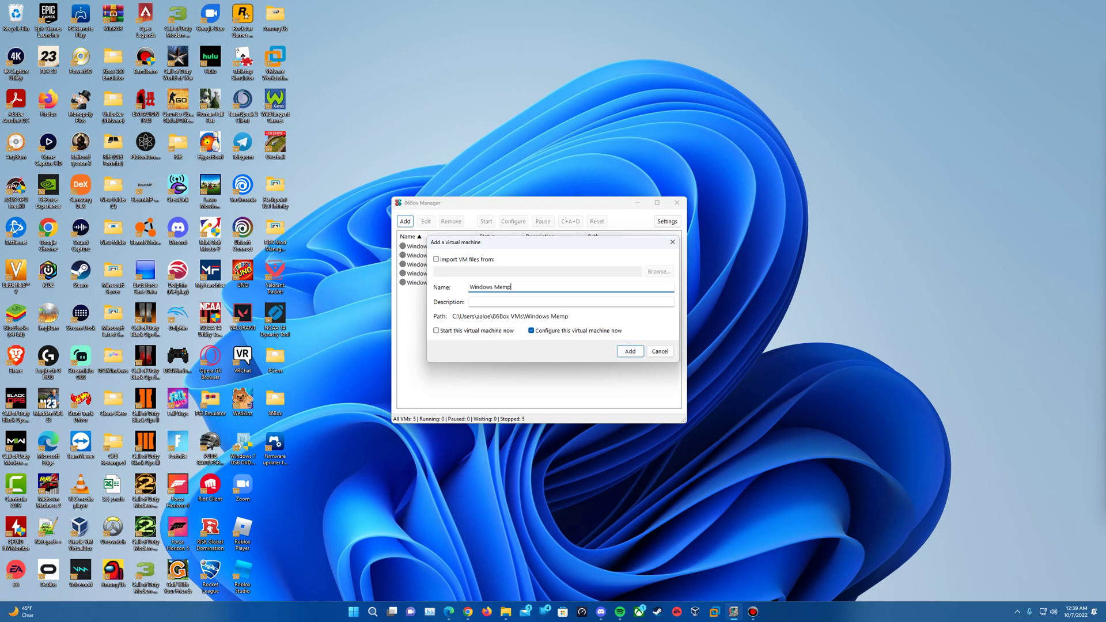
{"action": "type", "text": "his Build 1386"}
{"action": "key", "text": "BackSpace"}
{"action": "type", "text": "7"}
{"action": "left_click", "coordinate": [631, 351]}
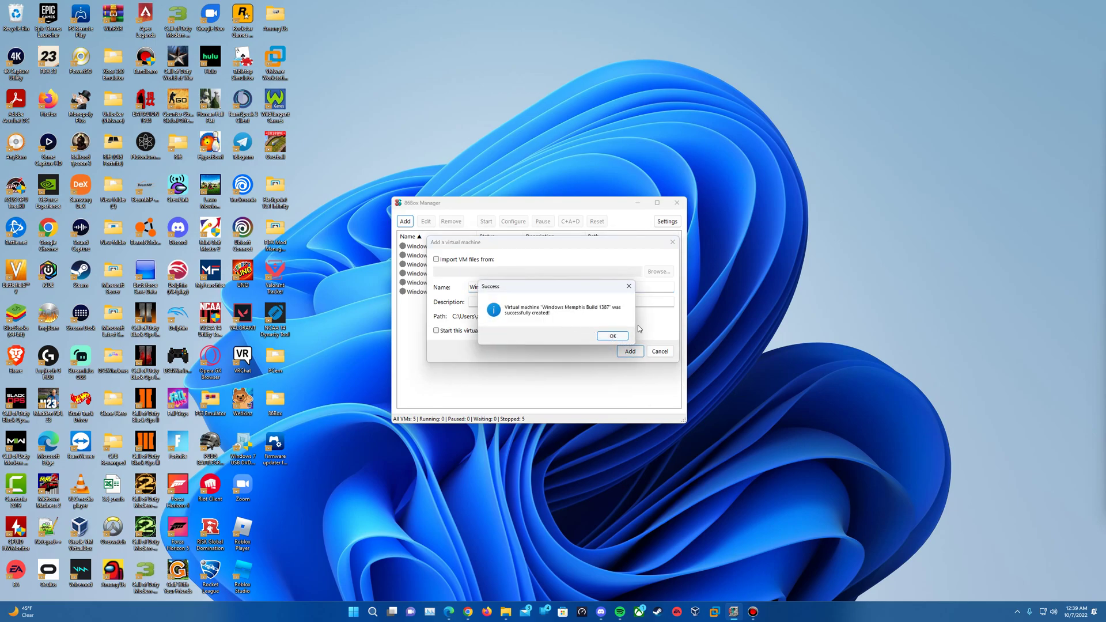
{"action": "left_click", "coordinate": [612, 336]}
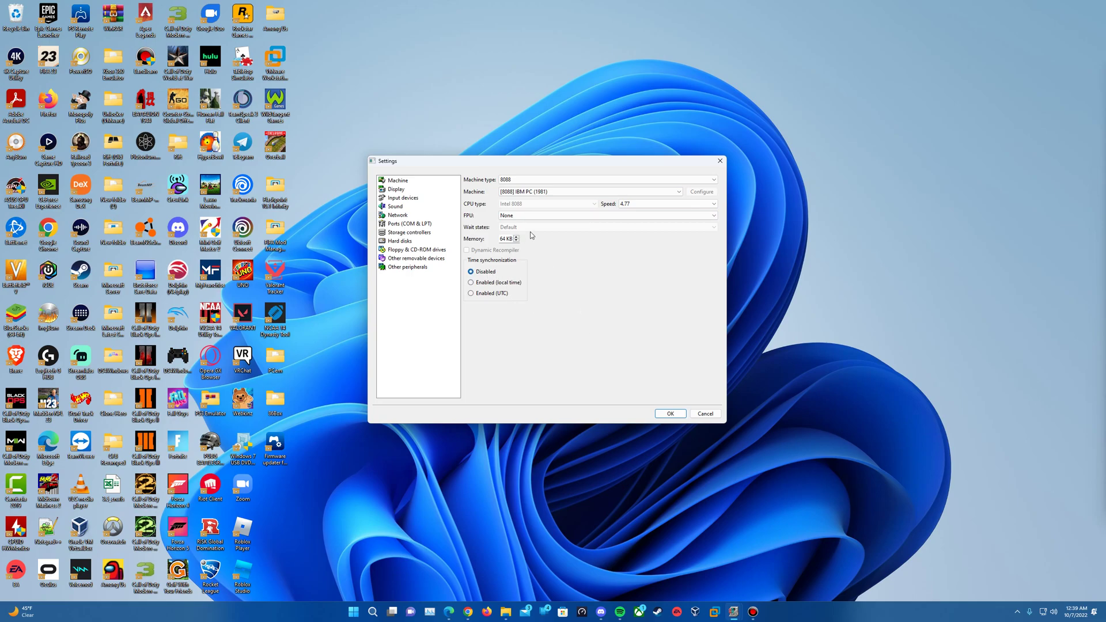
Set the machine type to Socket 7 (Dual Voltage) and the machine to [i430VX] Epox P55-VA
{"action": "left_click", "coordinate": [515, 180]}
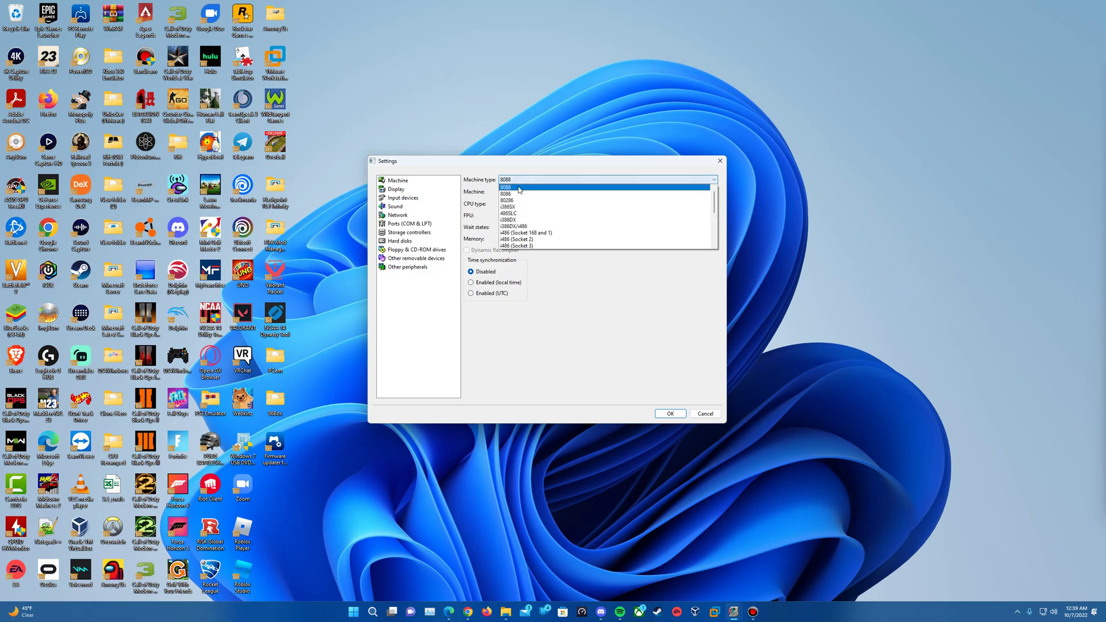
{"action": "scroll", "coordinate": [553, 228], "scroll_direction": "down", "scroll_amount": 5}
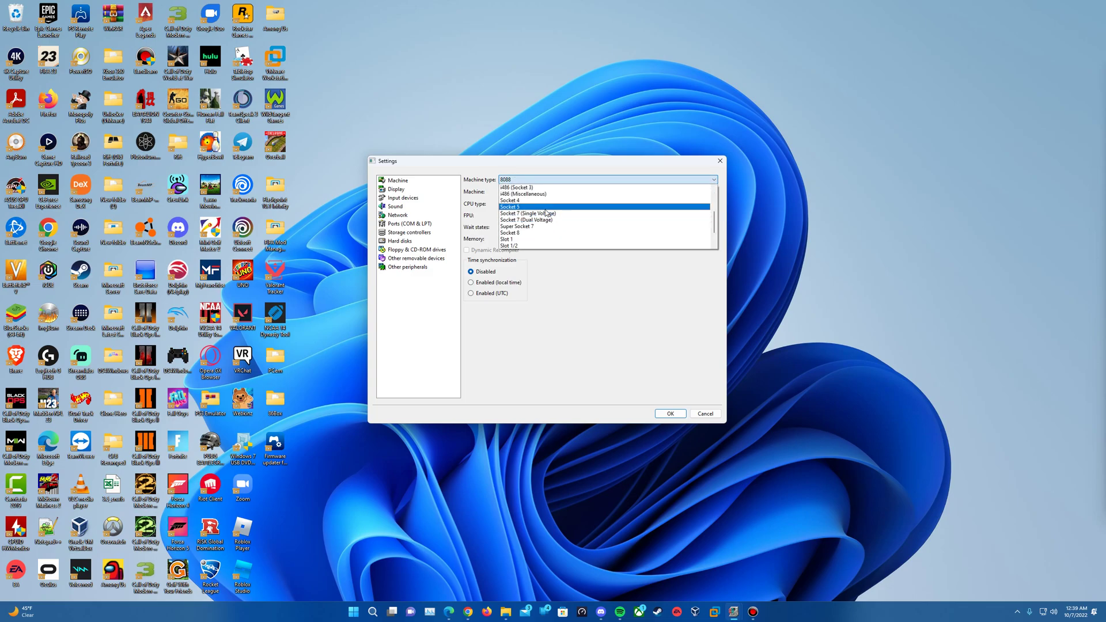
{"action": "left_click", "coordinate": [548, 222]}
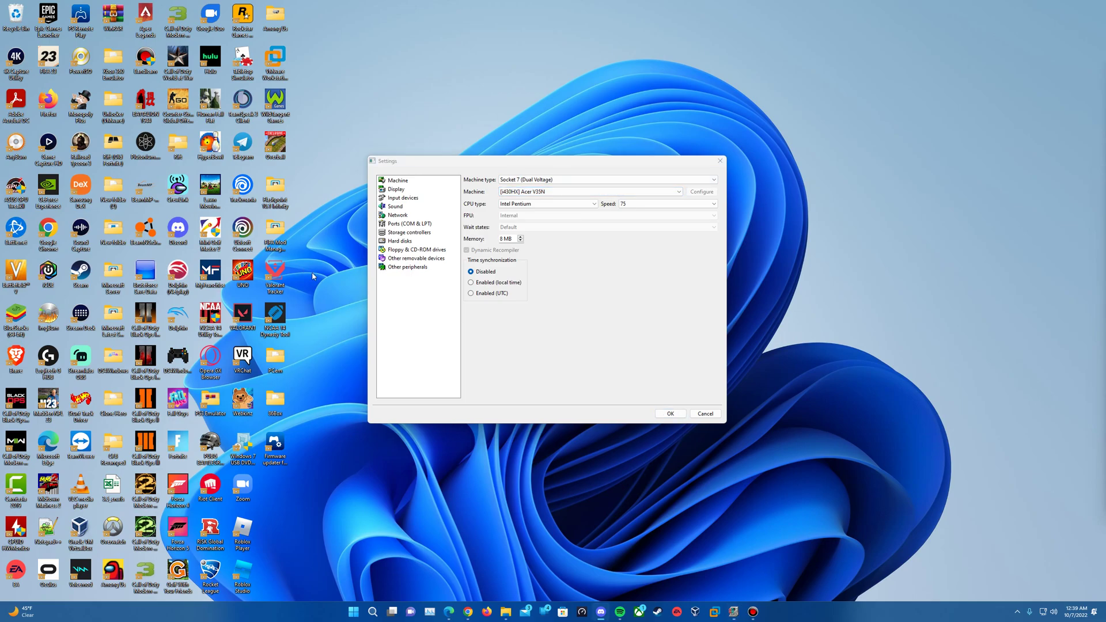
{"action": "left_click", "coordinate": [576, 192]}
{"action": "scroll", "coordinate": [585, 242], "scroll_direction": "down", "scroll_amount": 3}
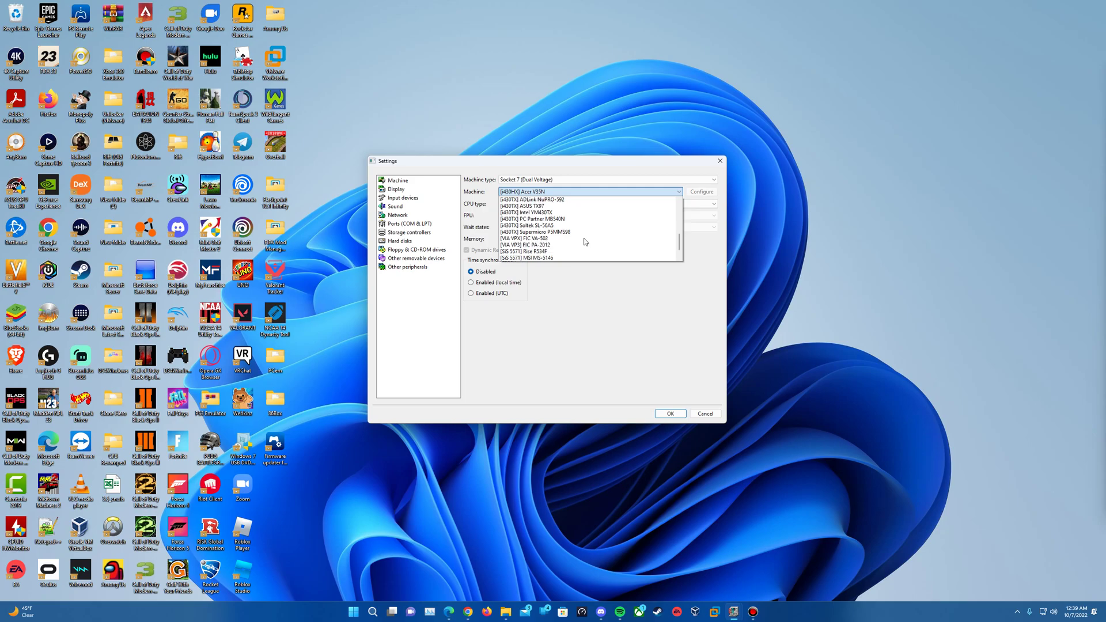
{"action": "scroll", "coordinate": [585, 242], "scroll_direction": "up", "scroll_amount": 6}
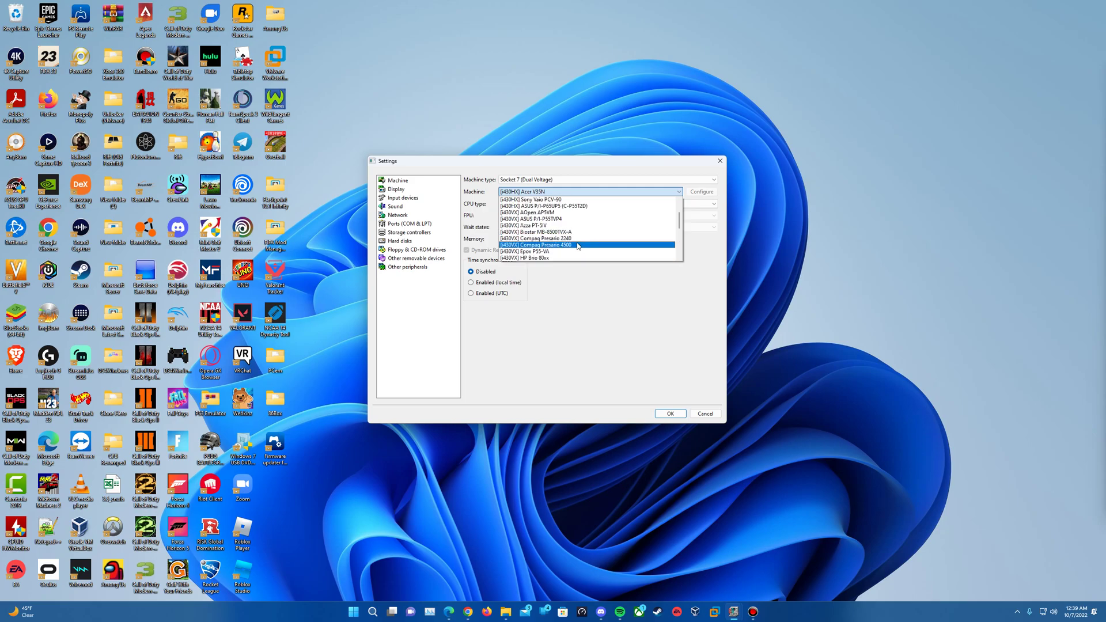
{"action": "left_click", "coordinate": [568, 251]}
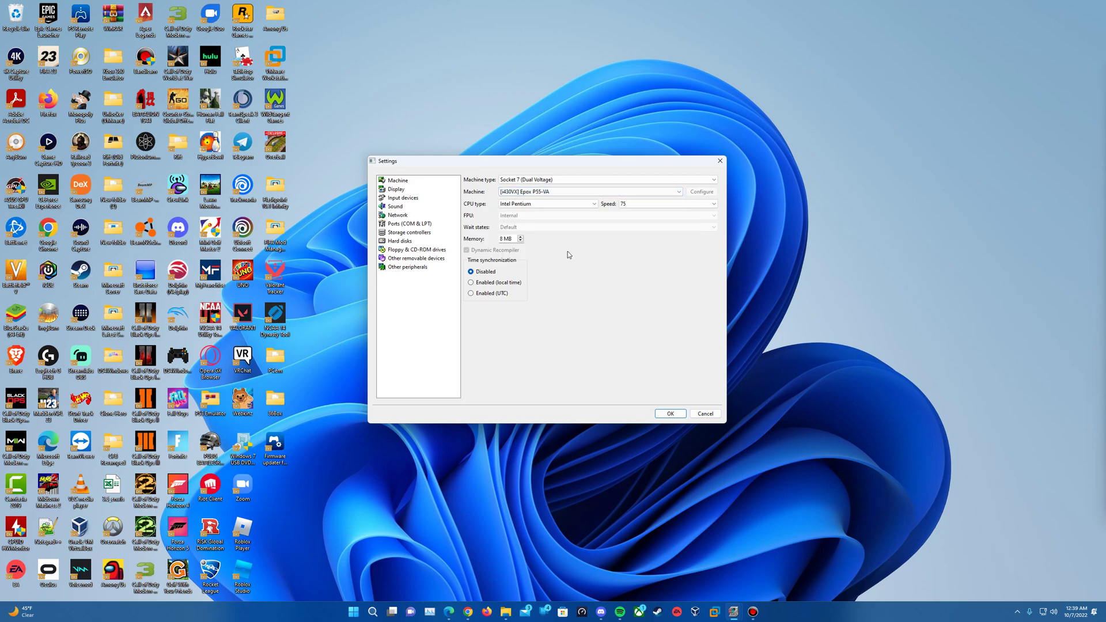
Set the CPU to Intel Pentium MMX at speed 233 and the memory to 128 MB
{"action": "left_click", "coordinate": [552, 204]}
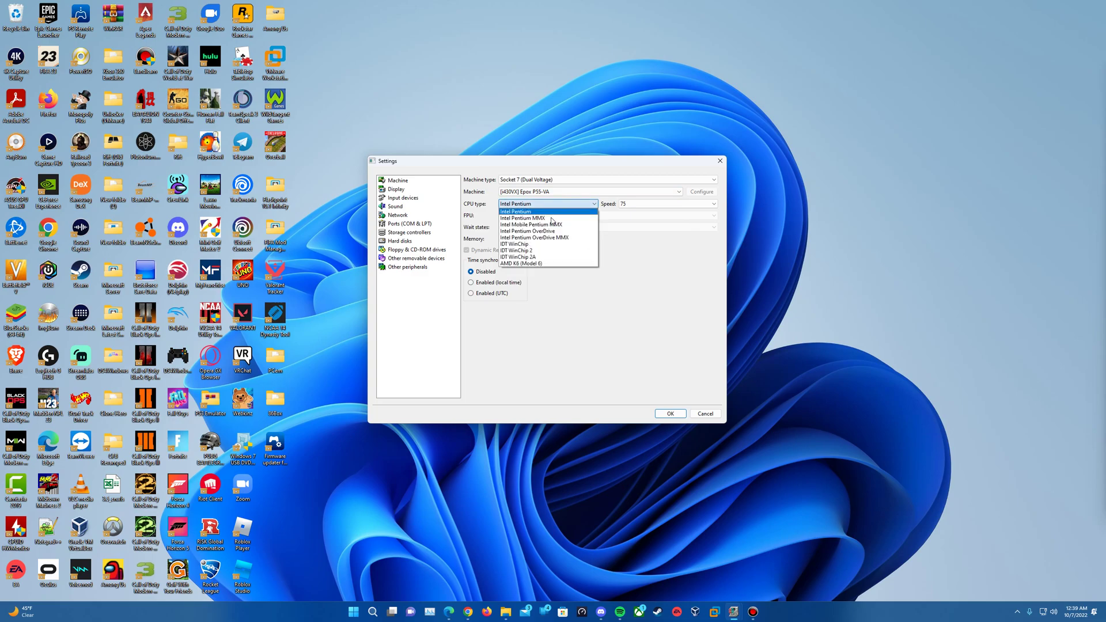
{"action": "left_click", "coordinate": [552, 219]}
{"action": "left_click", "coordinate": [638, 207]}
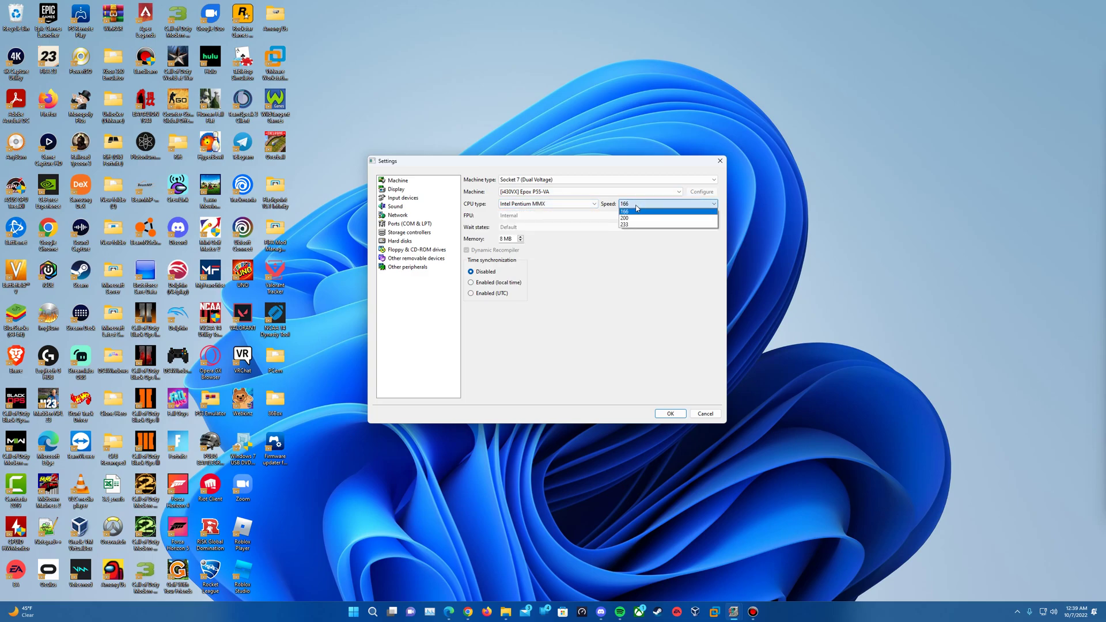
{"action": "left_click", "coordinate": [640, 225]}
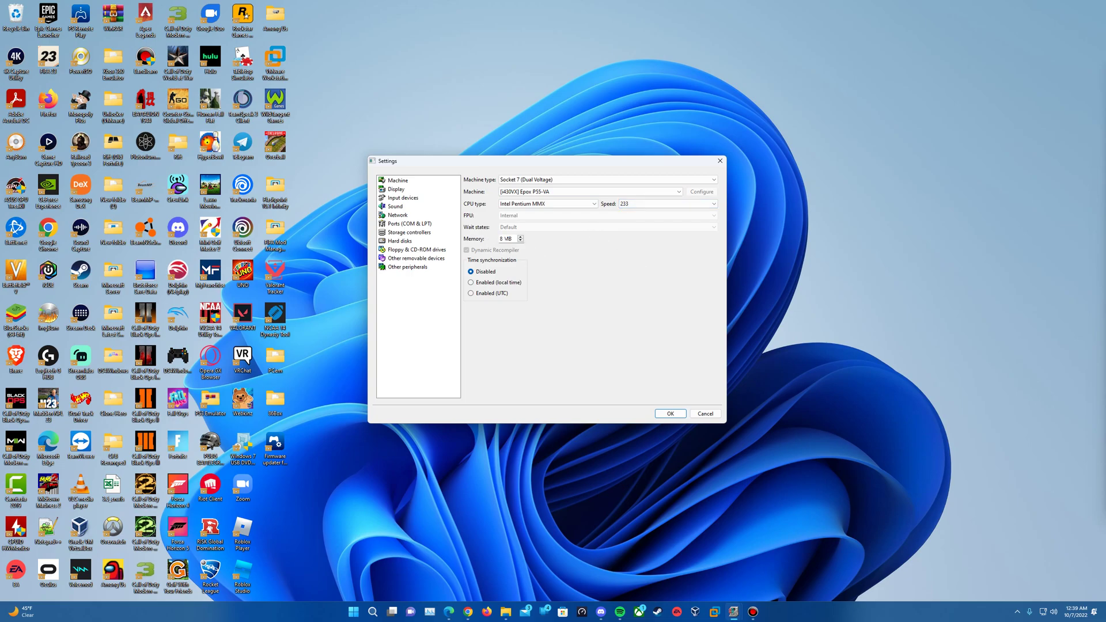
{"action": "key", "text": "BackSpace"}
{"action": "type", "text": "0"}
{"action": "type", "text": "128"}
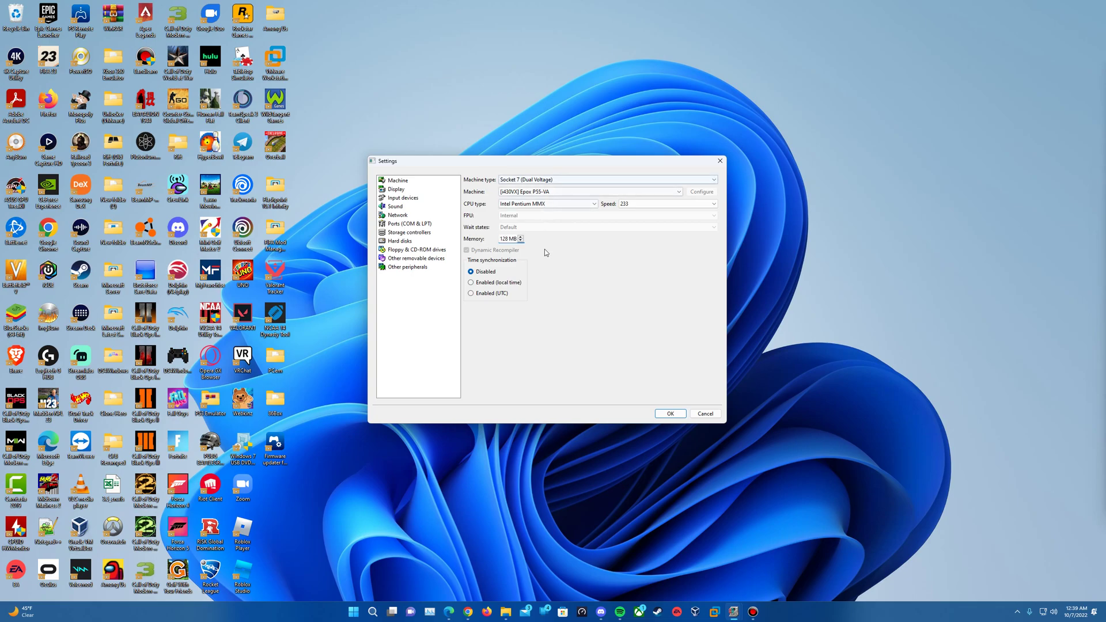
Set the video card to [PCI] S3 Trio64 (Phoenix) and enable Voodoo Graphics
{"action": "left_click", "coordinate": [420, 193]}
{"action": "left_click", "coordinate": [545, 180]}
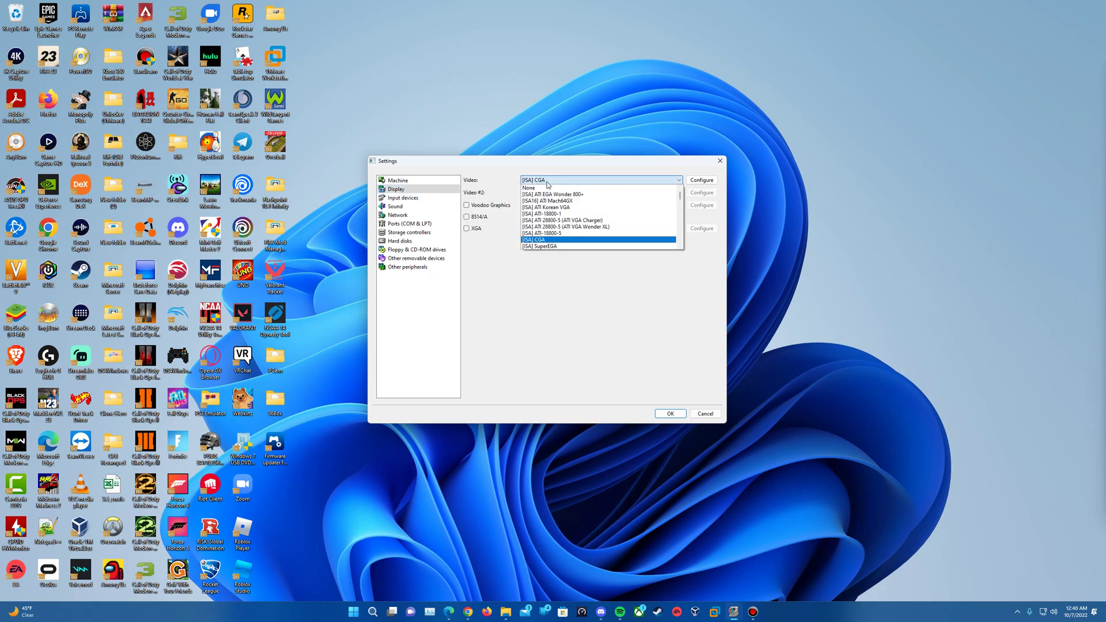
{"action": "scroll", "coordinate": [582, 216], "scroll_direction": "down", "scroll_amount": 8}
{"action": "scroll", "coordinate": [582, 216], "scroll_direction": "down", "scroll_amount": 10}
{"action": "scroll", "coordinate": [581, 216], "scroll_direction": "down", "scroll_amount": 2}
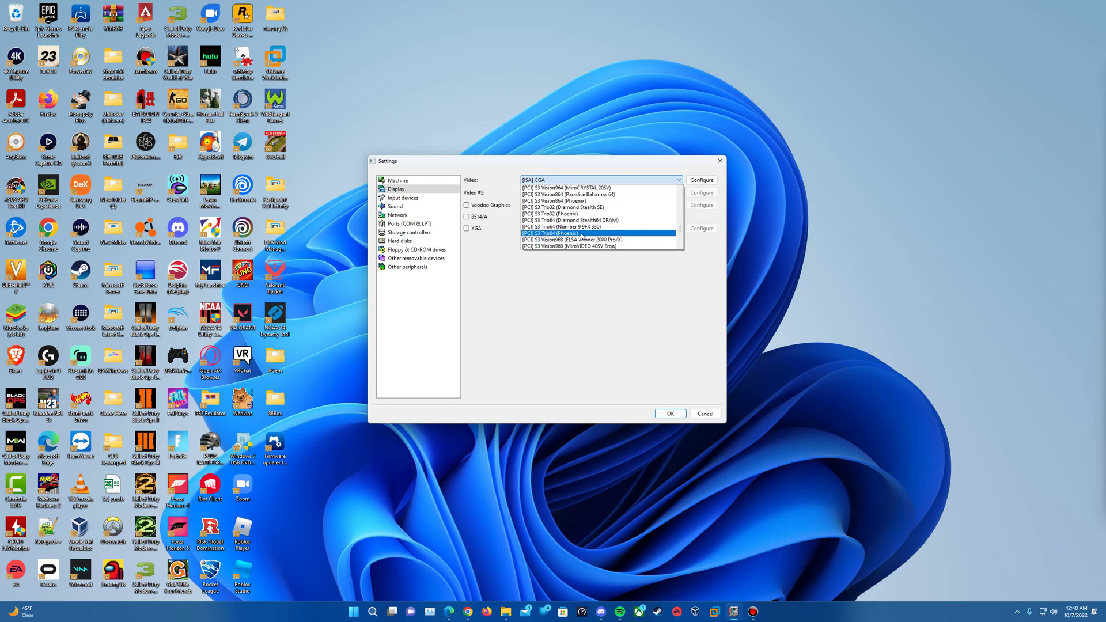
{"action": "left_click", "coordinate": [581, 233]}
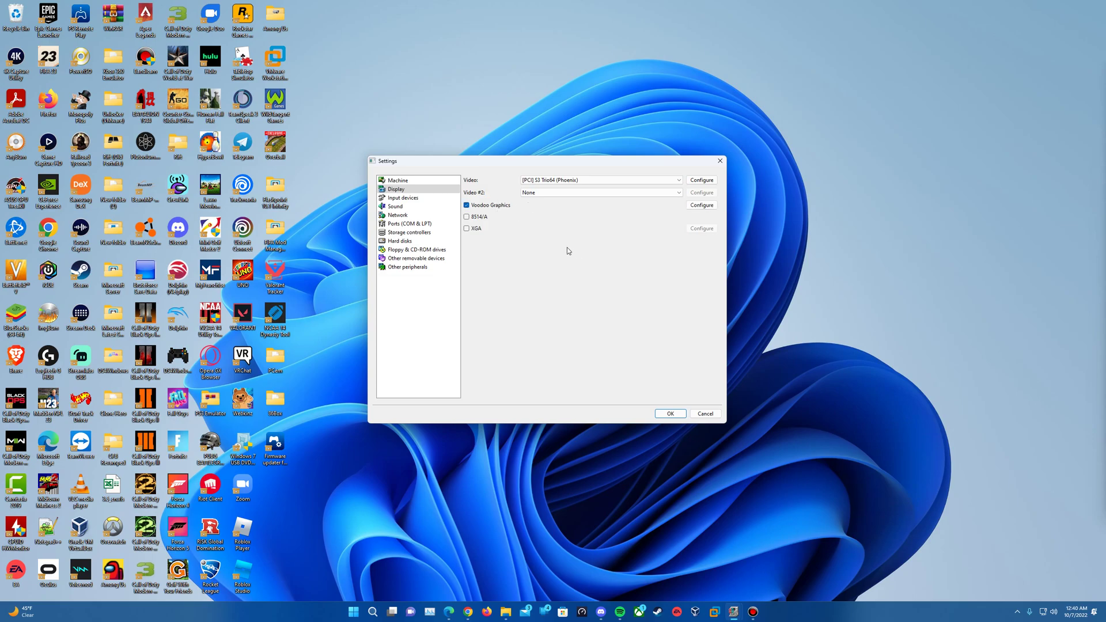
Set the virtual machine's mouse to Standard PS/2 Mouse
{"action": "left_click", "coordinate": [428, 199]}
{"action": "left_click", "coordinate": [585, 181]}
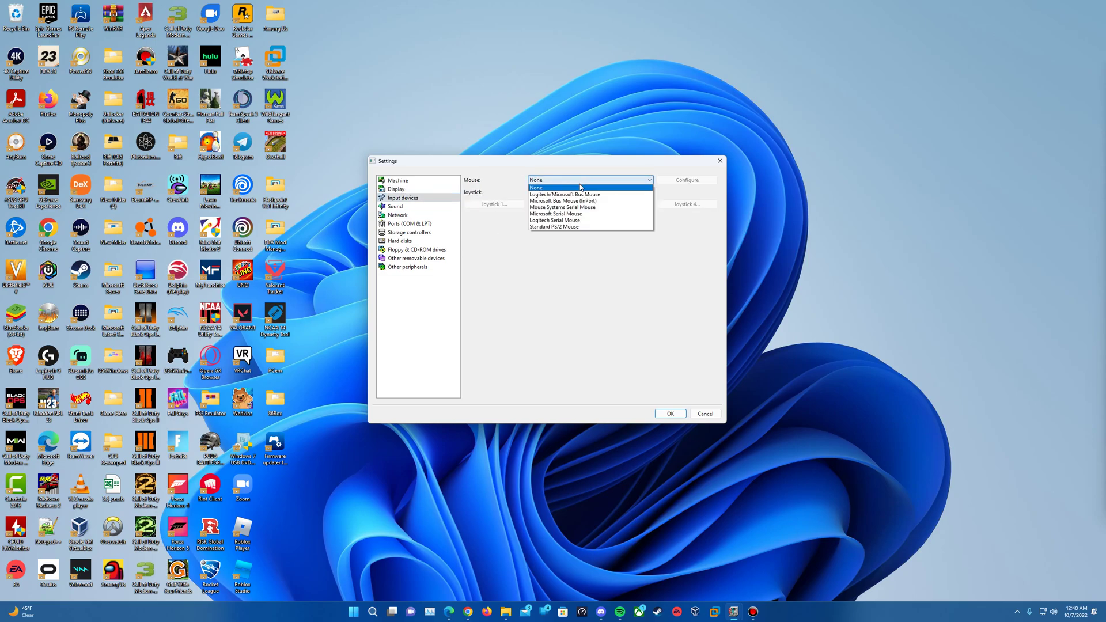
{"action": "left_click", "coordinate": [594, 229]}
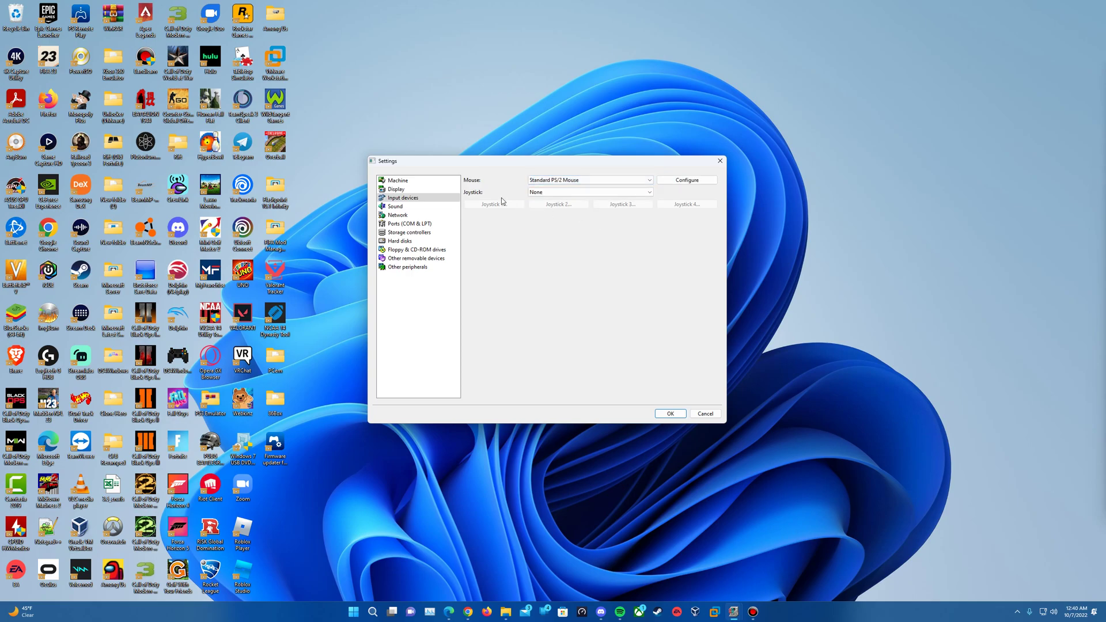
Set the virtual machine's sound card to [ISA16] Sound Blaster 16
{"action": "left_click", "coordinate": [417, 209]}
{"action": "left_click", "coordinate": [593, 180]}
{"action": "scroll", "coordinate": [605, 223], "scroll_direction": "down", "scroll_amount": 2}
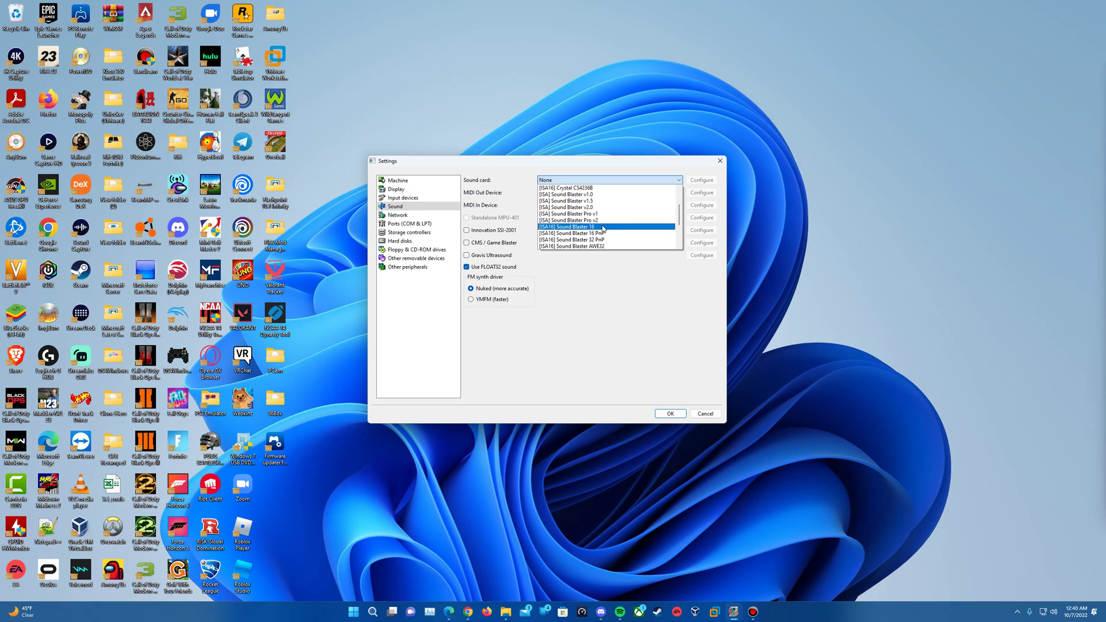
{"action": "left_click", "coordinate": [601, 227]}
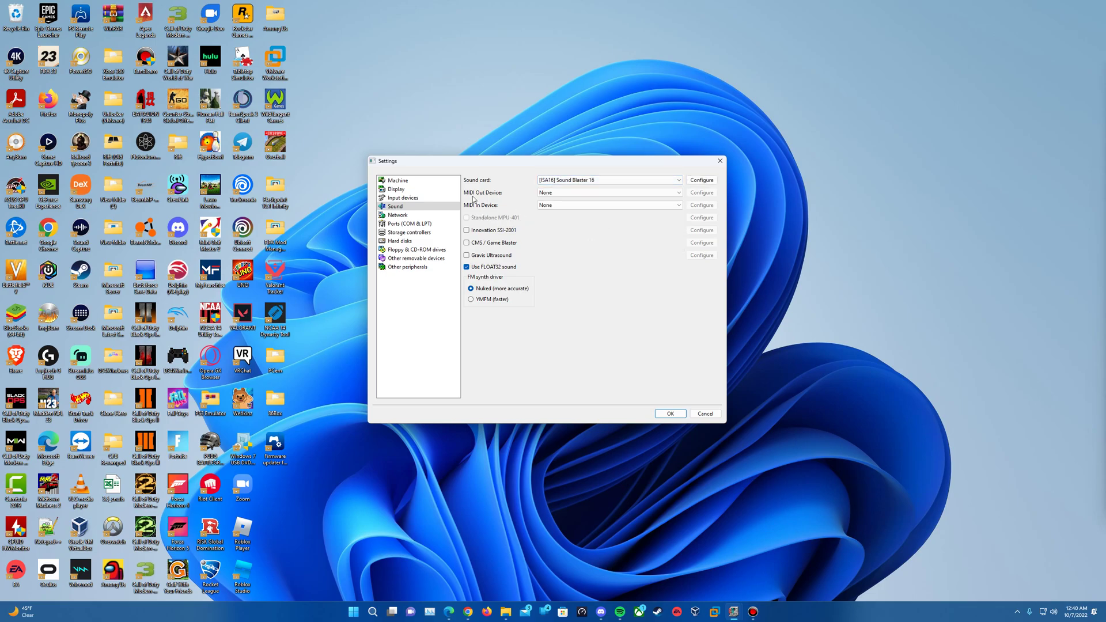
Set the network type to SLiRP and the network adapter to [PCI] AMD PCnet-PCI II
{"action": "left_click", "coordinate": [420, 215]}
{"action": "left_click", "coordinate": [590, 181]}
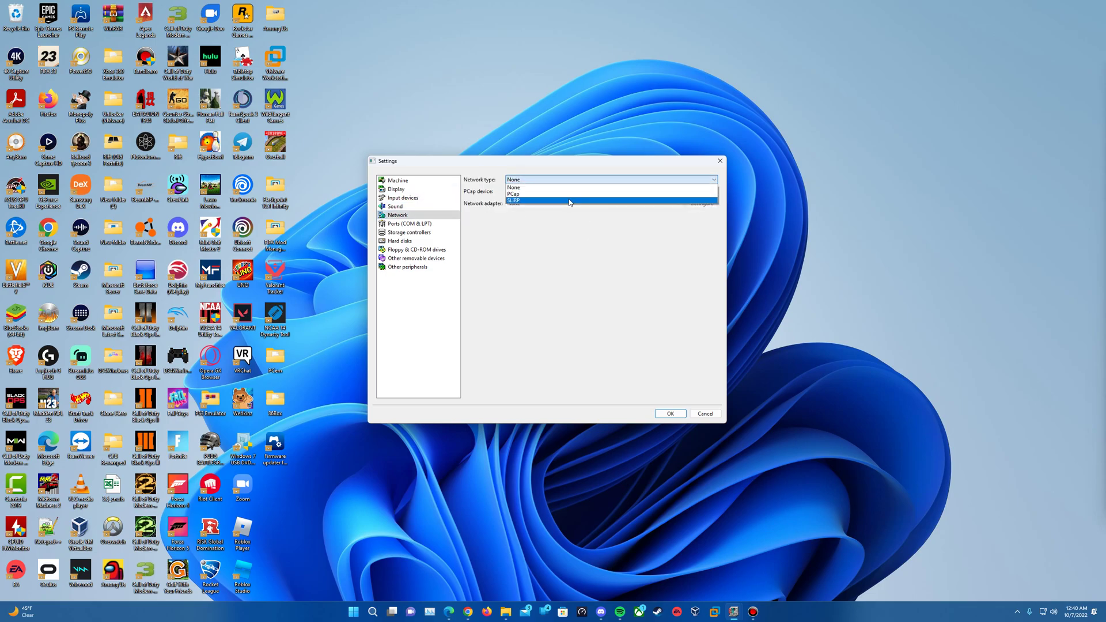
{"action": "left_click", "coordinate": [569, 201]}
{"action": "left_click", "coordinate": [558, 204]}
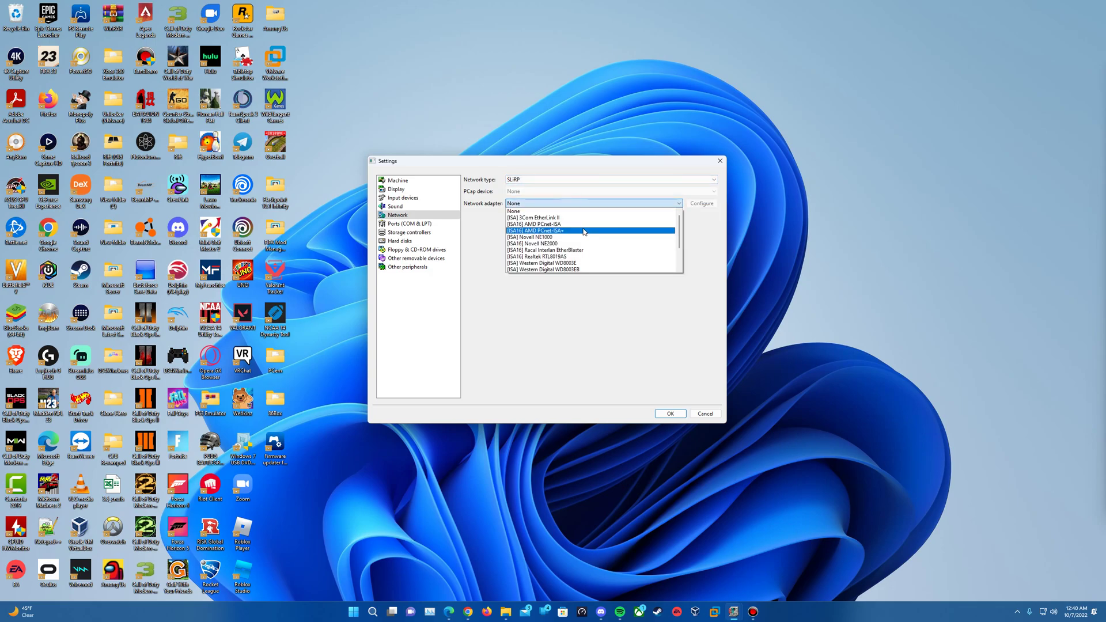
{"action": "scroll", "coordinate": [585, 242], "scroll_direction": "down", "scroll_amount": 2}
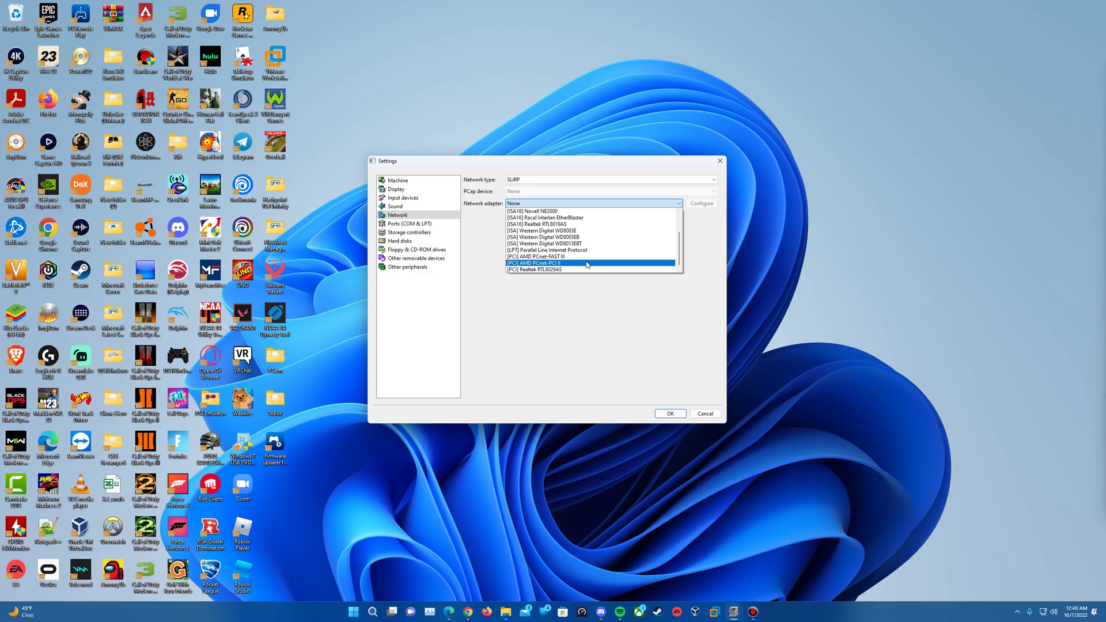
{"action": "left_click", "coordinate": [587, 264]}
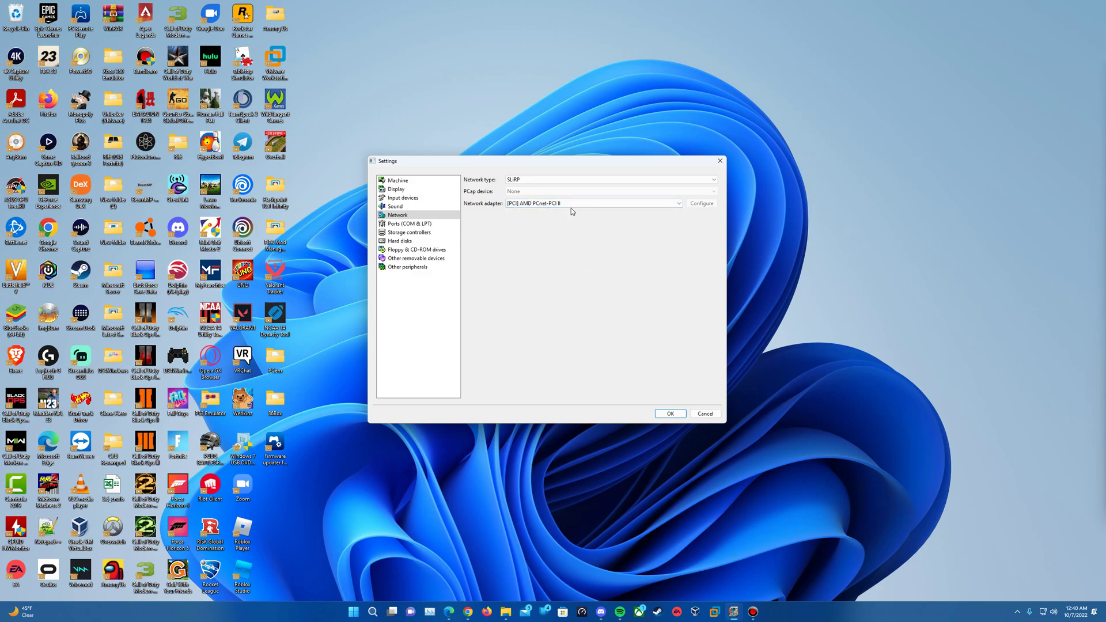
{"action": "left_click", "coordinate": [433, 225]}
{"action": "left_click", "coordinate": [431, 234]}
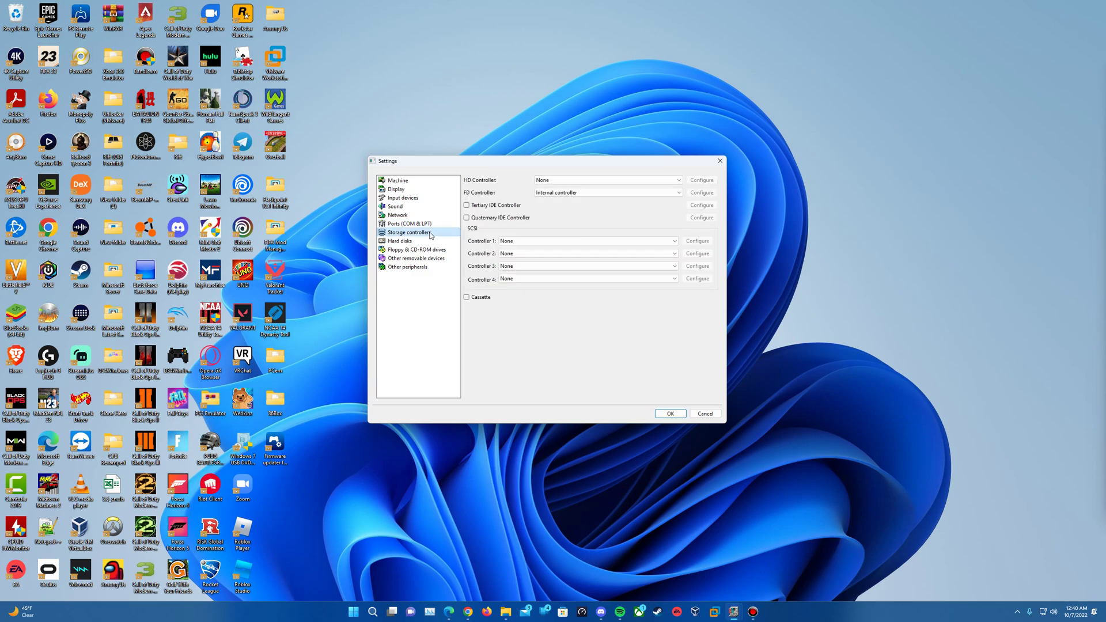
{"action": "left_click", "coordinate": [568, 180]}
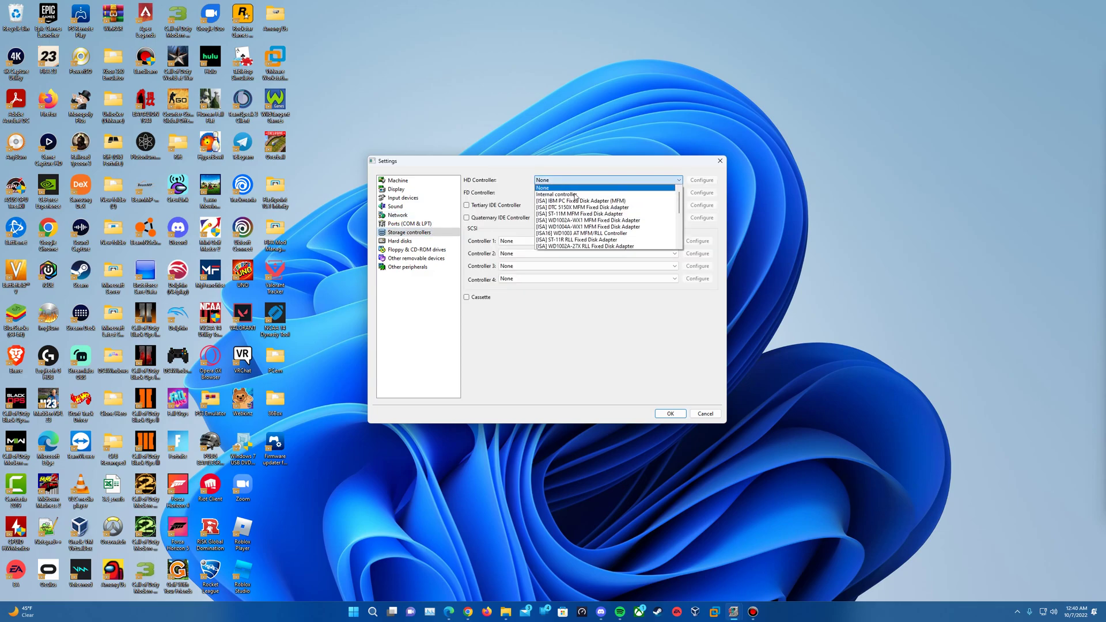
{"action": "scroll", "coordinate": [576, 197], "scroll_direction": "down", "scroll_amount": 3}
{"action": "left_click", "coordinate": [585, 241]}
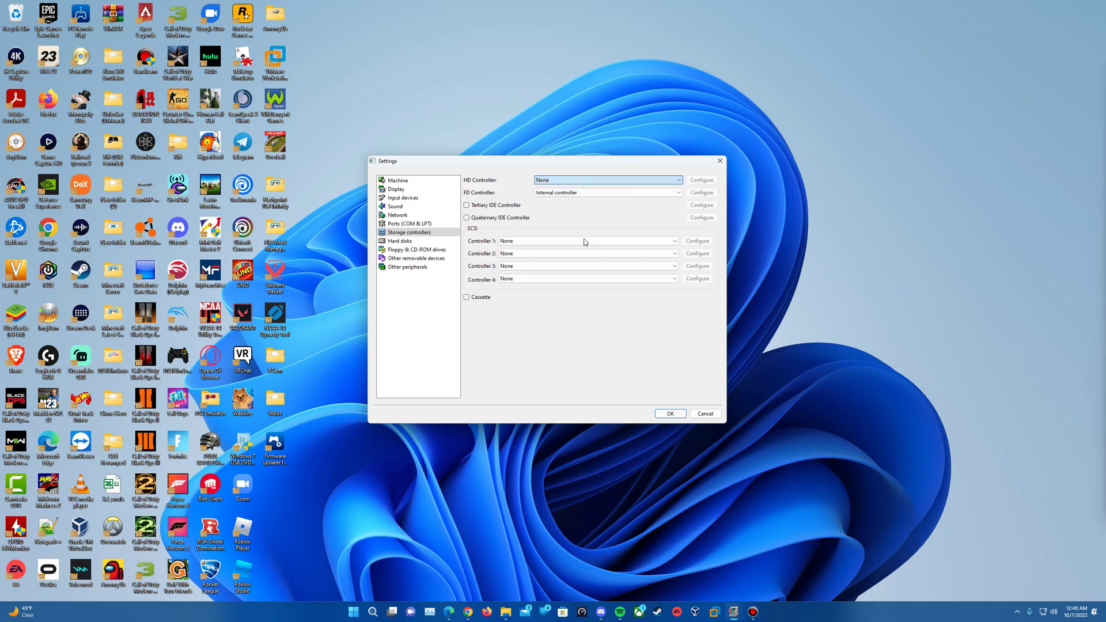
Define a new 2047 MB hard disk named Windows Memphis Build 1387 on the IDE bus
{"action": "left_click", "coordinate": [403, 241]}
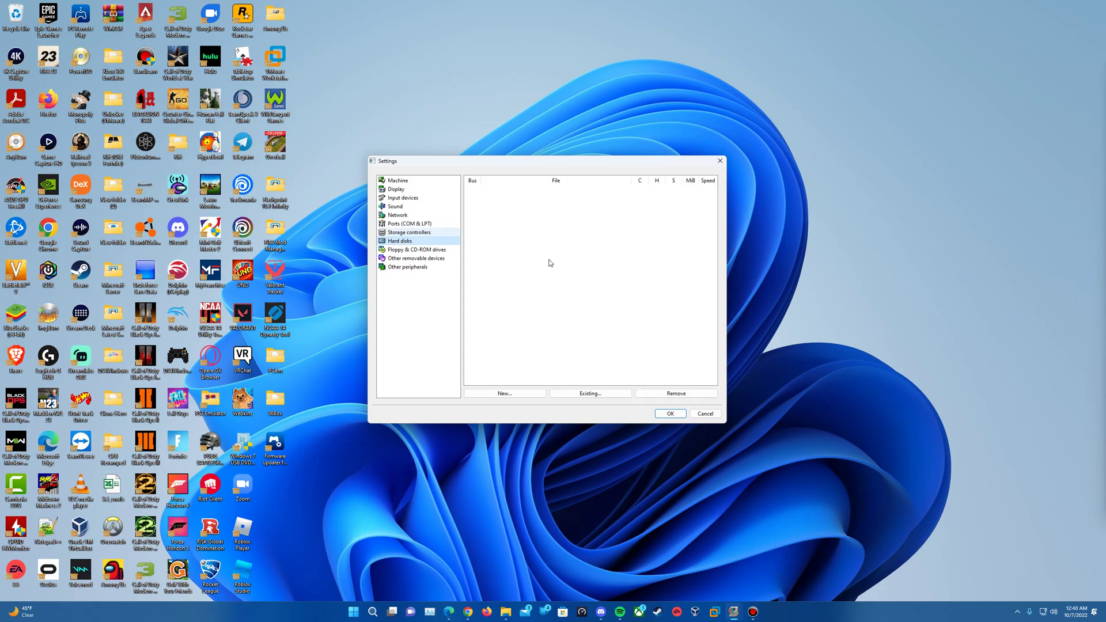
{"action": "left_click", "coordinate": [523, 395]}
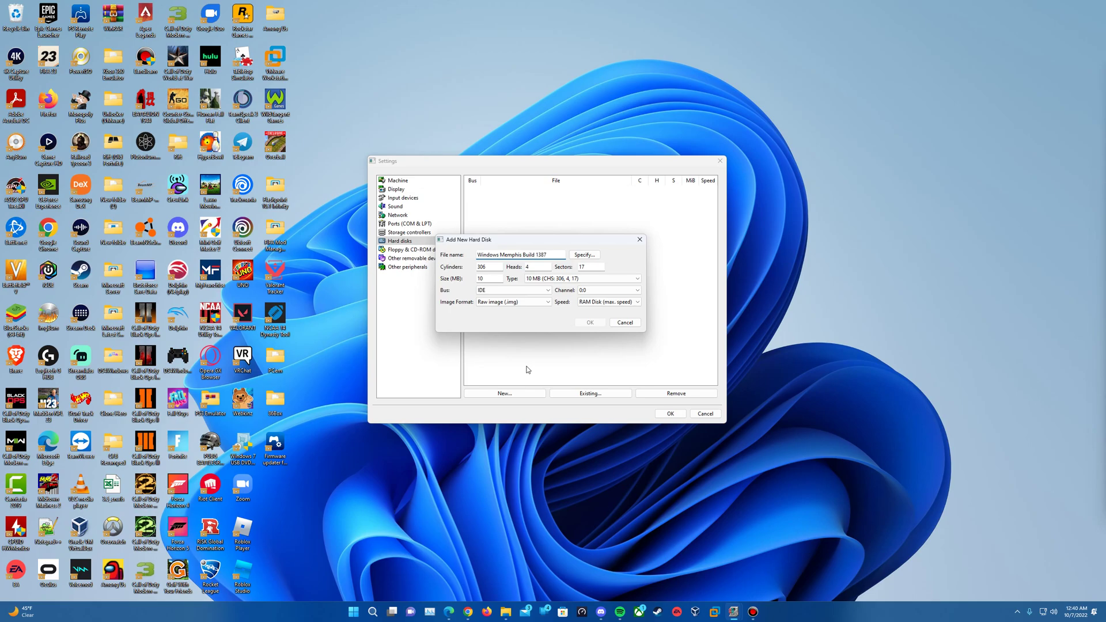
{"action": "key", "text": "Tab"}
{"action": "type", "text": "2047"}
{"action": "left_click", "coordinate": [512, 290]}
{"action": "left_click", "coordinate": [507, 298]}
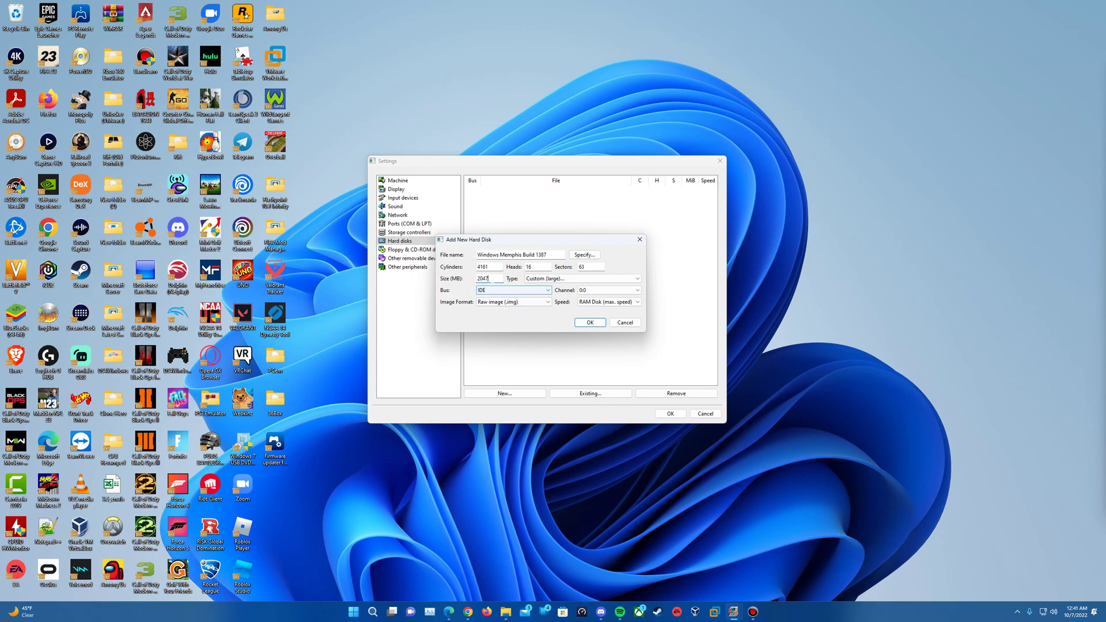
Assign the new hard disk to channel 0:0 with the Custom (large) type and create its disk image
{"action": "left_click", "coordinate": [595, 294]}
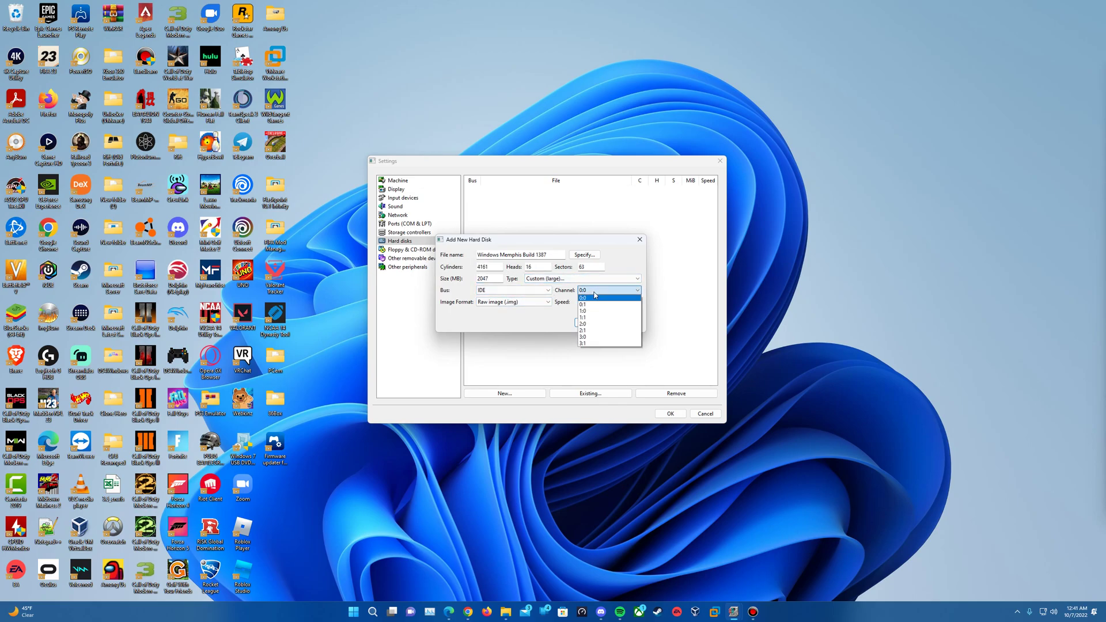
{"action": "left_click", "coordinate": [595, 293]}
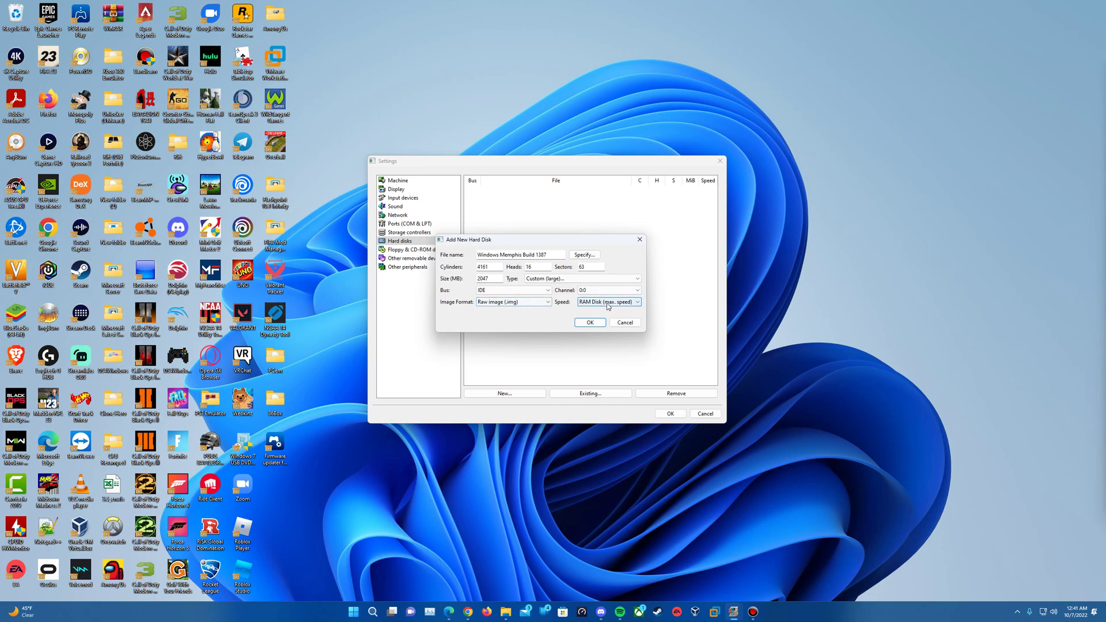
{"action": "left_click", "coordinate": [552, 280]}
{"action": "left_click", "coordinate": [579, 340]}
{"action": "left_click", "coordinate": [589, 323]}
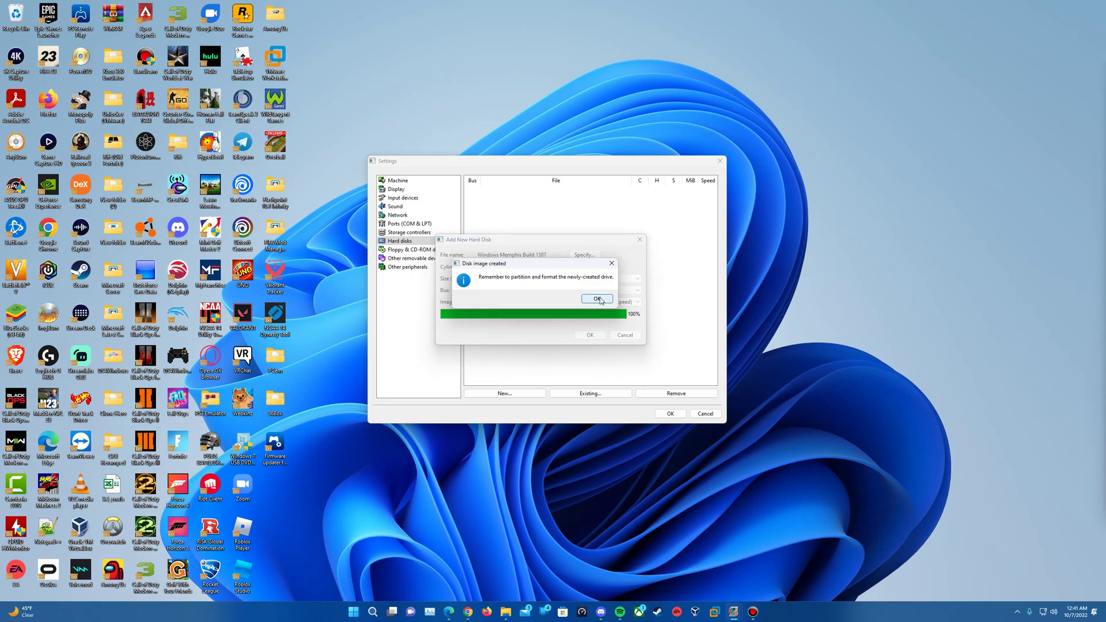
{"action": "left_click", "coordinate": [598, 299]}
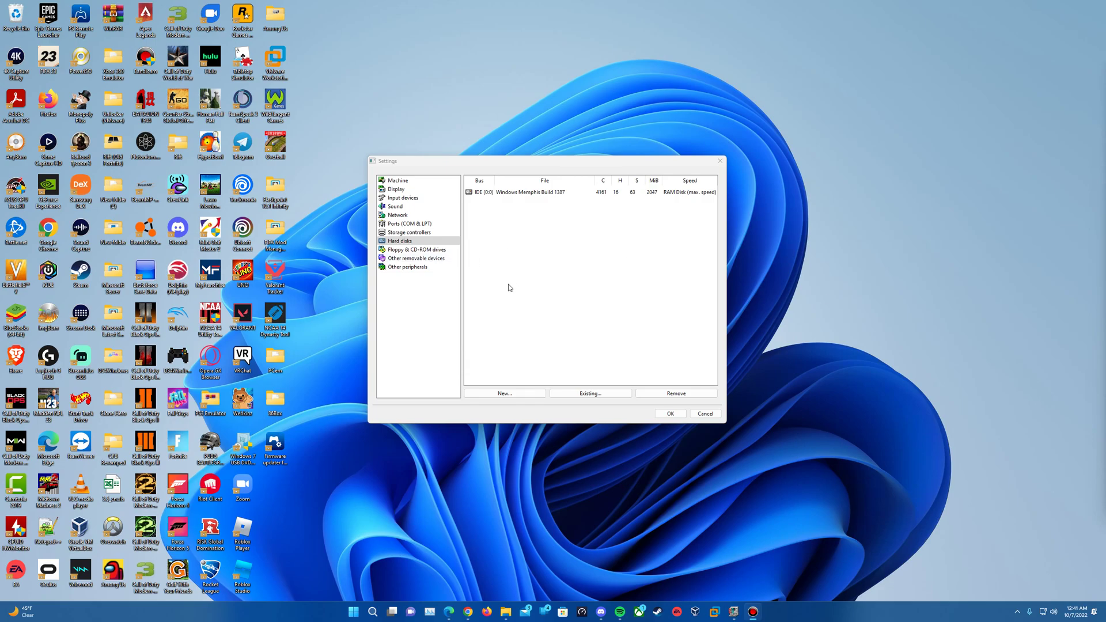
Set the second floppy drive to None and the first floppy drive to 3.5" 2.88M
{"action": "left_click", "coordinate": [443, 253]}
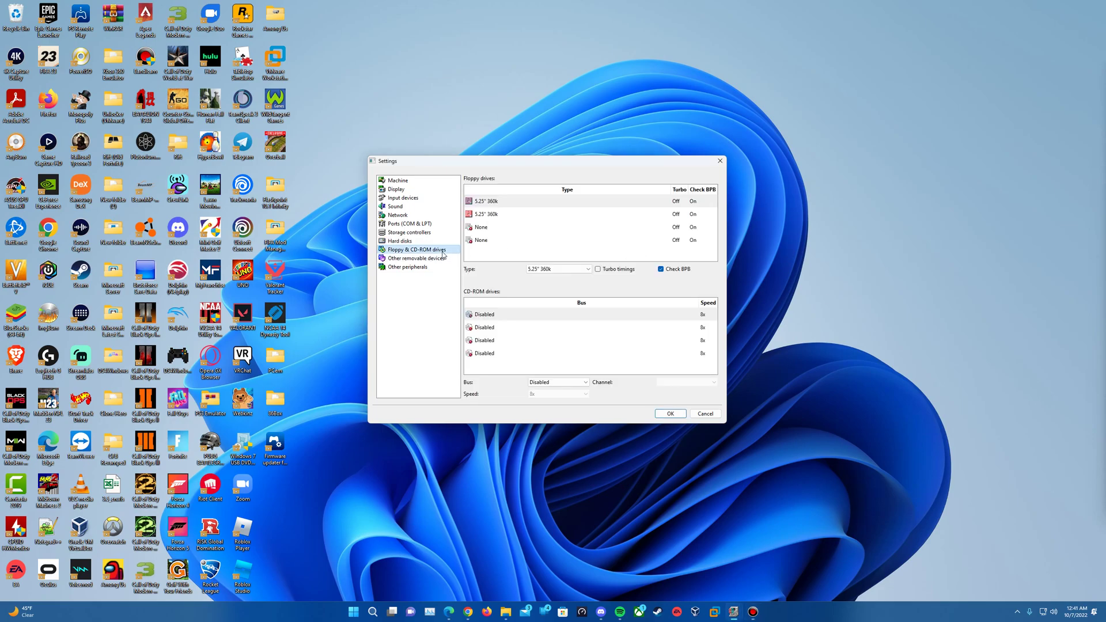
{"action": "left_click", "coordinate": [507, 216]}
{"action": "left_click", "coordinate": [561, 270]}
{"action": "left_click", "coordinate": [542, 276]}
{"action": "left_click", "coordinate": [523, 202]}
{"action": "left_click", "coordinate": [576, 270]}
{"action": "scroll", "coordinate": [576, 329], "scroll_direction": "down", "scroll_amount": 3}
{"action": "left_click", "coordinate": [573, 330]}
Configure the first CD-ROM drive as ATAPI on channel 0:1 with a speed of 72x
{"action": "left_click", "coordinate": [535, 316]}
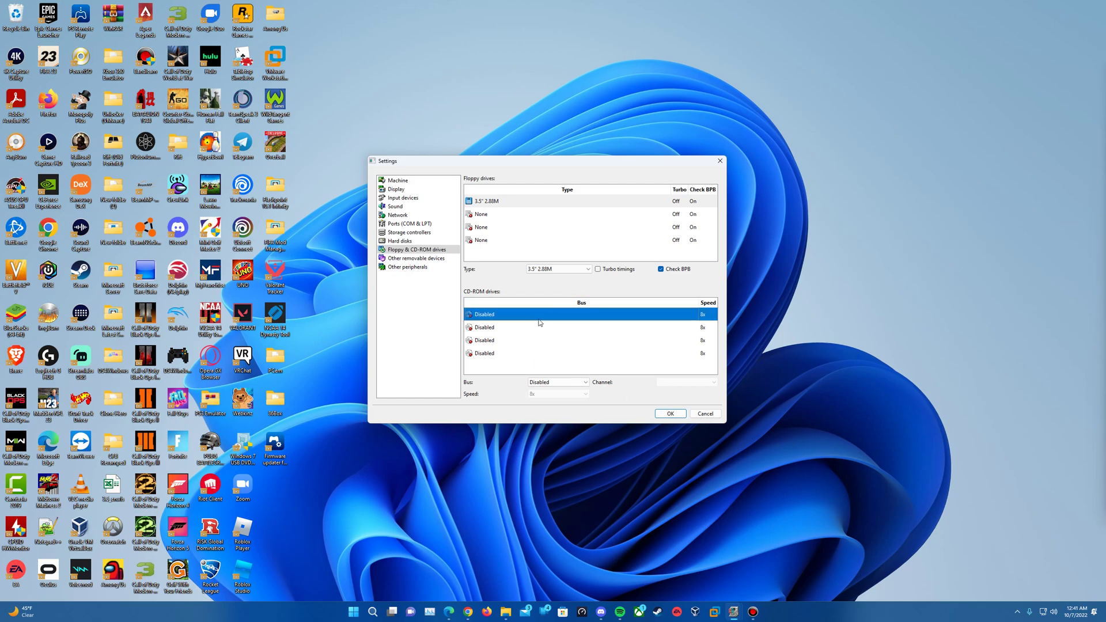
{"action": "left_click", "coordinate": [558, 383]}
{"action": "left_click", "coordinate": [554, 397]}
{"action": "left_click", "coordinate": [558, 395]}
{"action": "scroll", "coordinate": [558, 432], "scroll_direction": "down", "scroll_amount": 10}
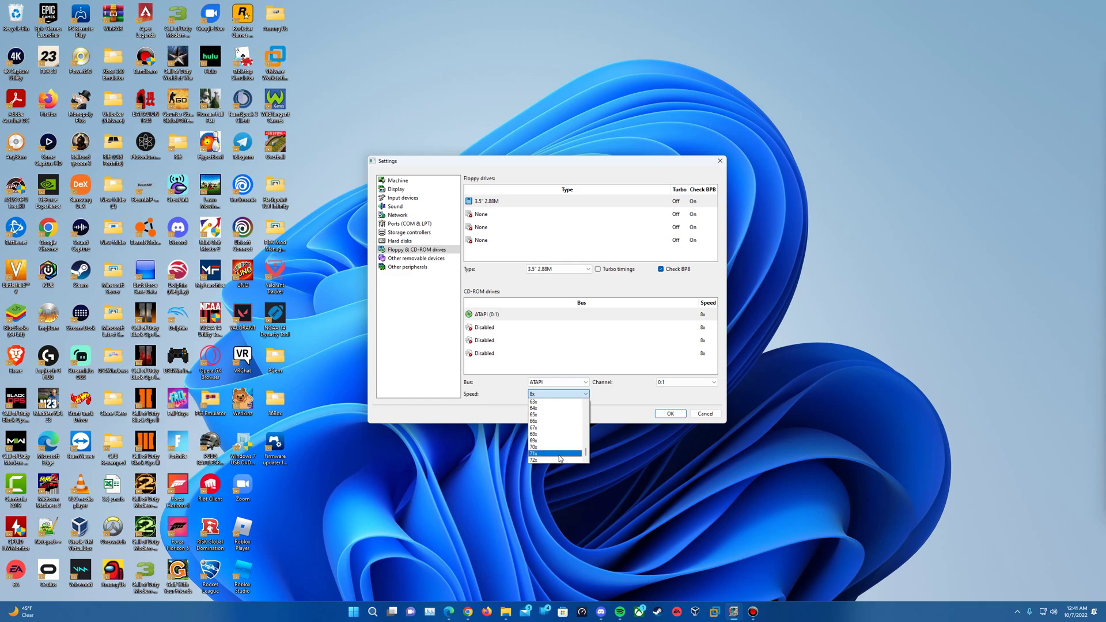
{"action": "left_click", "coordinate": [565, 460]}
{"action": "left_click", "coordinate": [681, 383]}
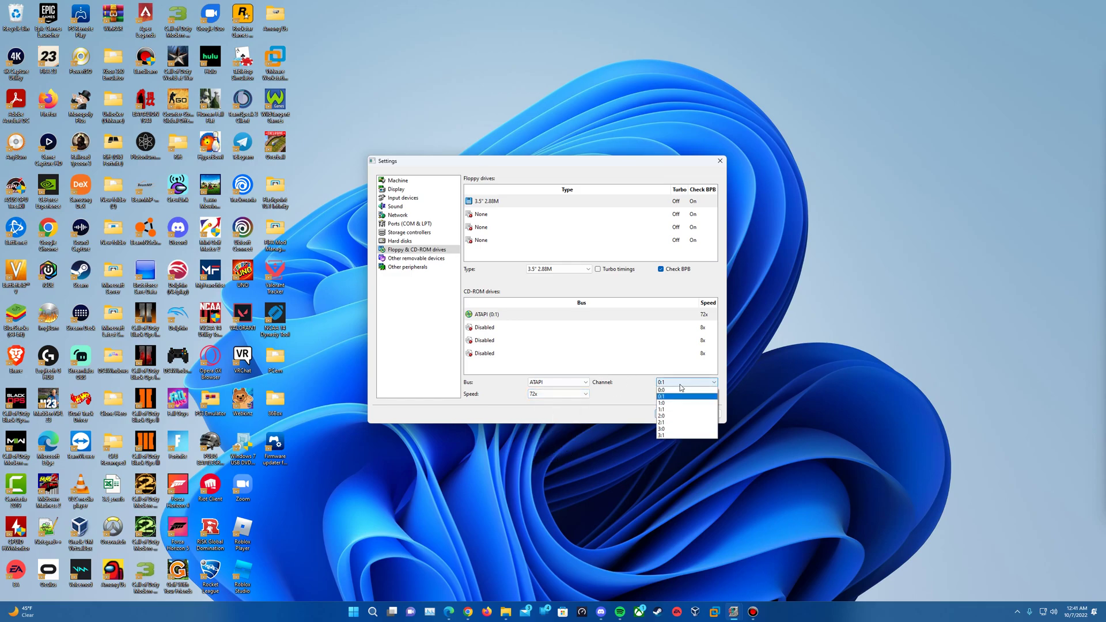
{"action": "left_click", "coordinate": [623, 399]}
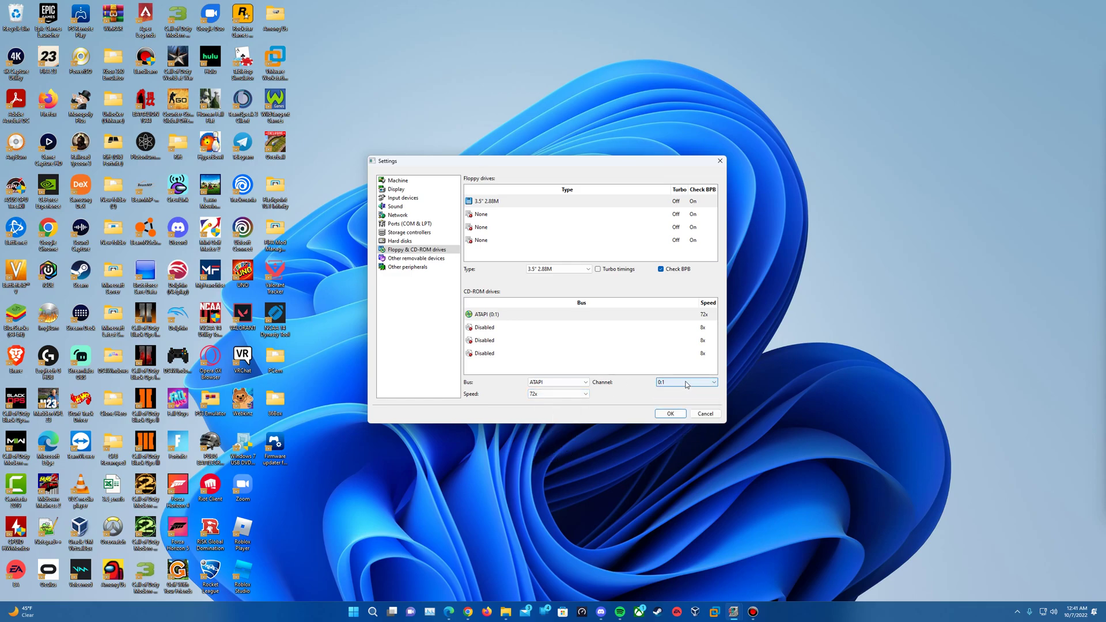
Save the virtual machine's settings, leaving removable devices and other peripherals at their defaults
{"action": "left_click", "coordinate": [443, 263]}
{"action": "left_click", "coordinate": [435, 269]}
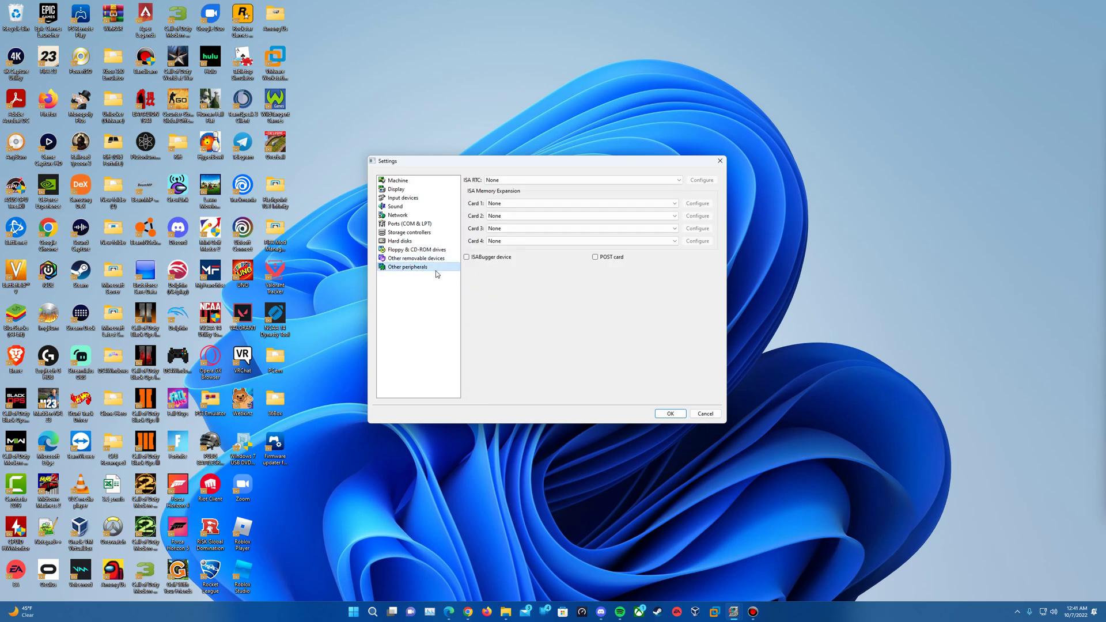
{"action": "left_click", "coordinate": [670, 414]}
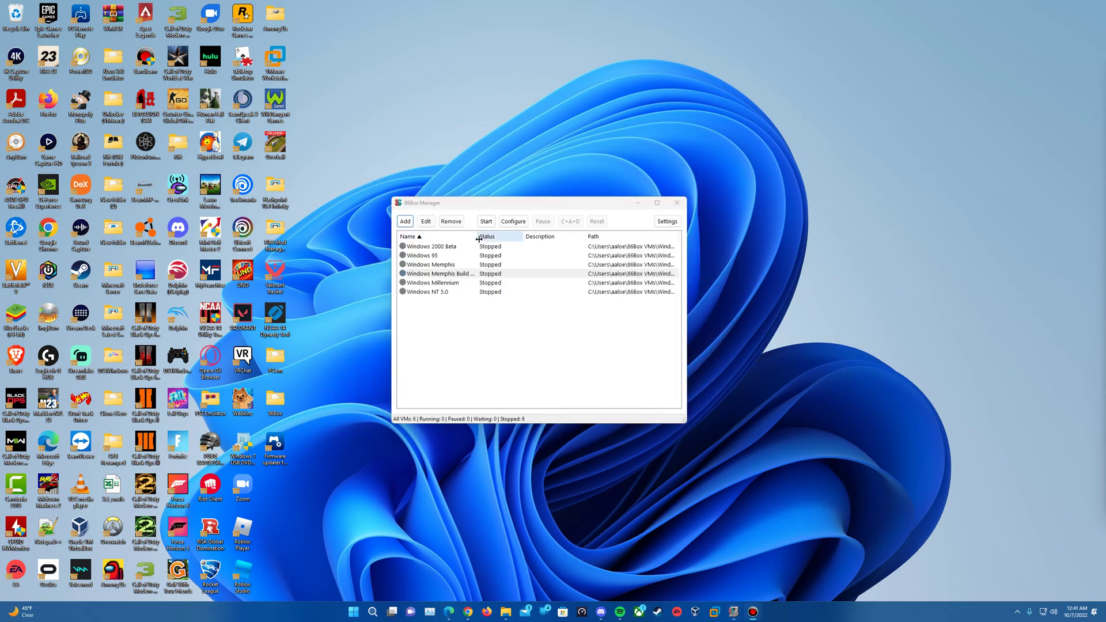
Start the Windows Memphis Build 1387 virtual machine and enter its BIOS setup
{"action": "left_click_drag", "start_coordinate": [477, 237], "coordinate": [485, 237]}
{"action": "left_click", "coordinate": [498, 274]}
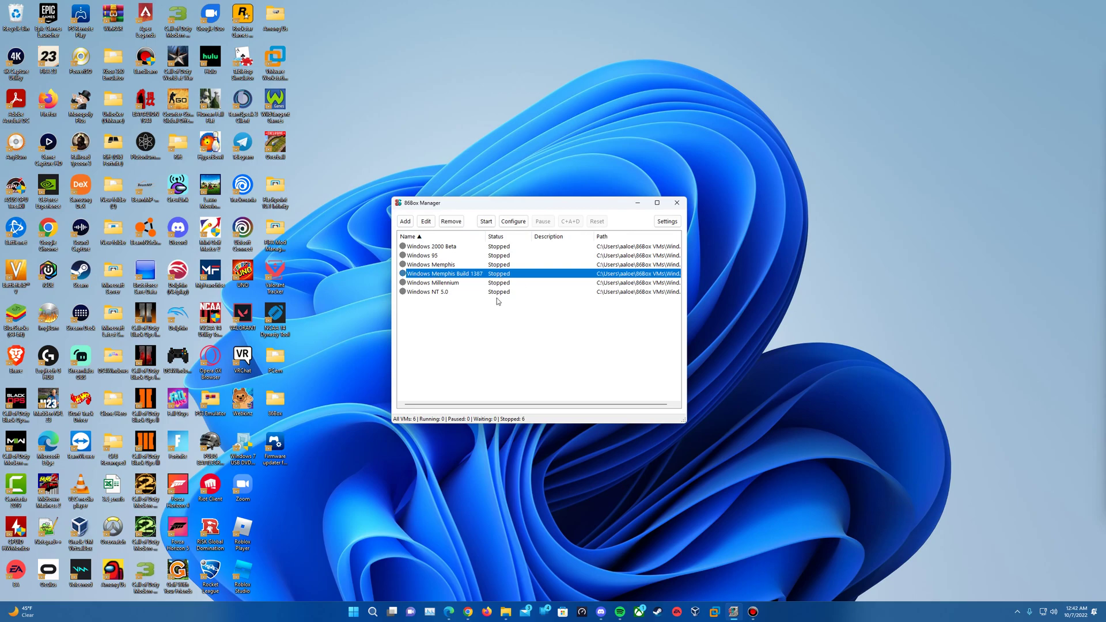
{"action": "left_click", "coordinate": [485, 222]}
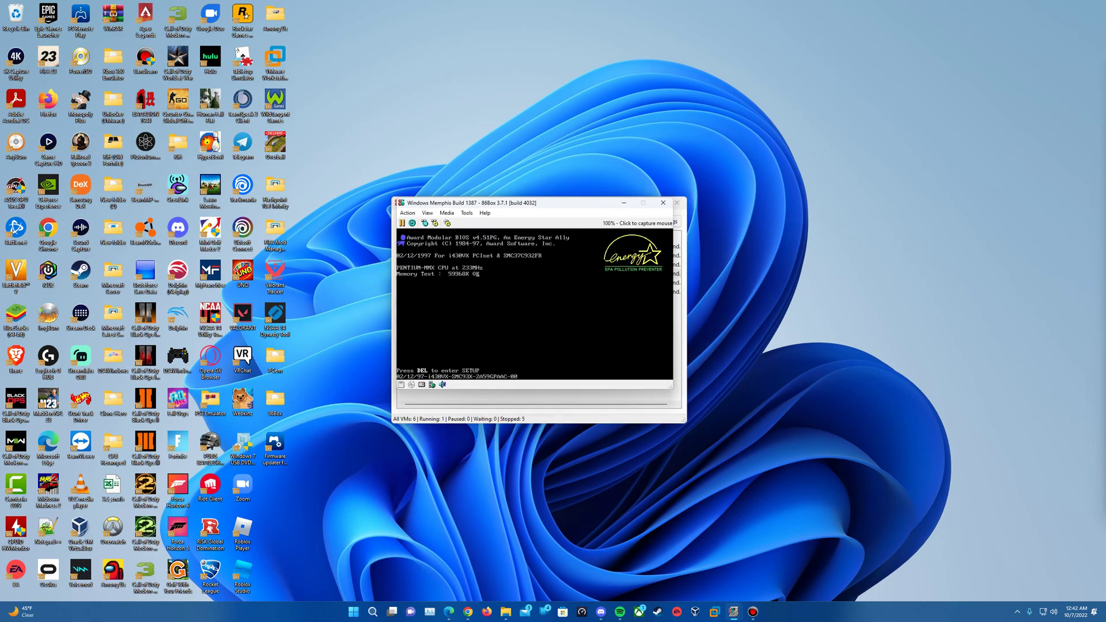
{"action": "left_click", "coordinate": [546, 300]}
{"action": "key", "text": "Delete"}
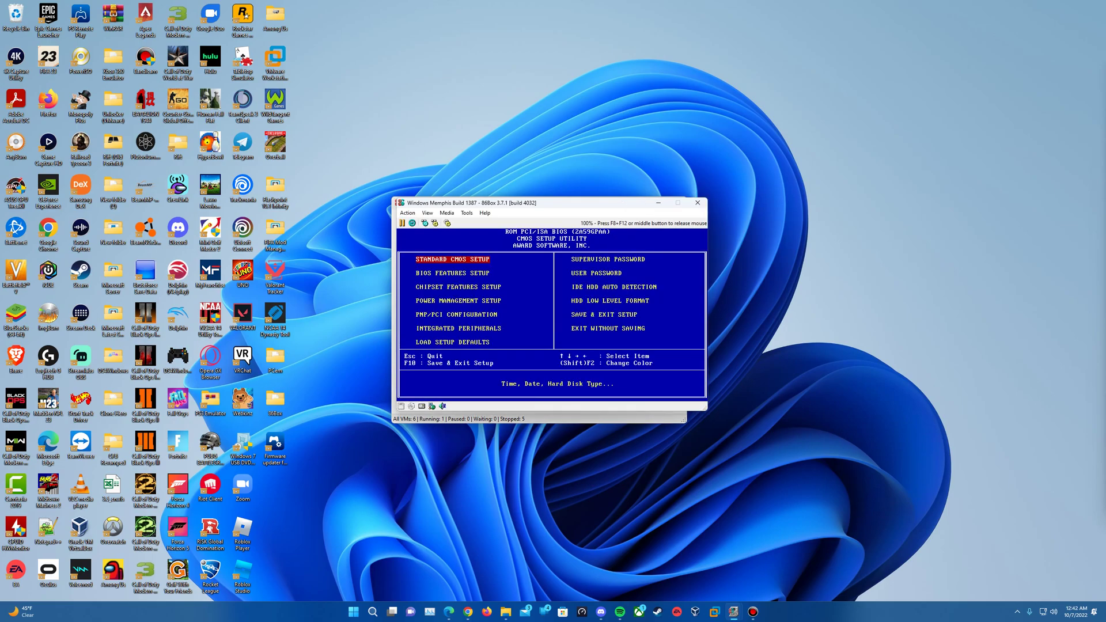
Release the mouse from the virtual machine, make its window resizable and maximize it
{"action": "key", "text": "F8+F12"}
{"action": "left_click_drag", "start_coordinate": [453, 205], "coordinate": [419, 114]}
{"action": "left_click", "coordinate": [376, 123]}
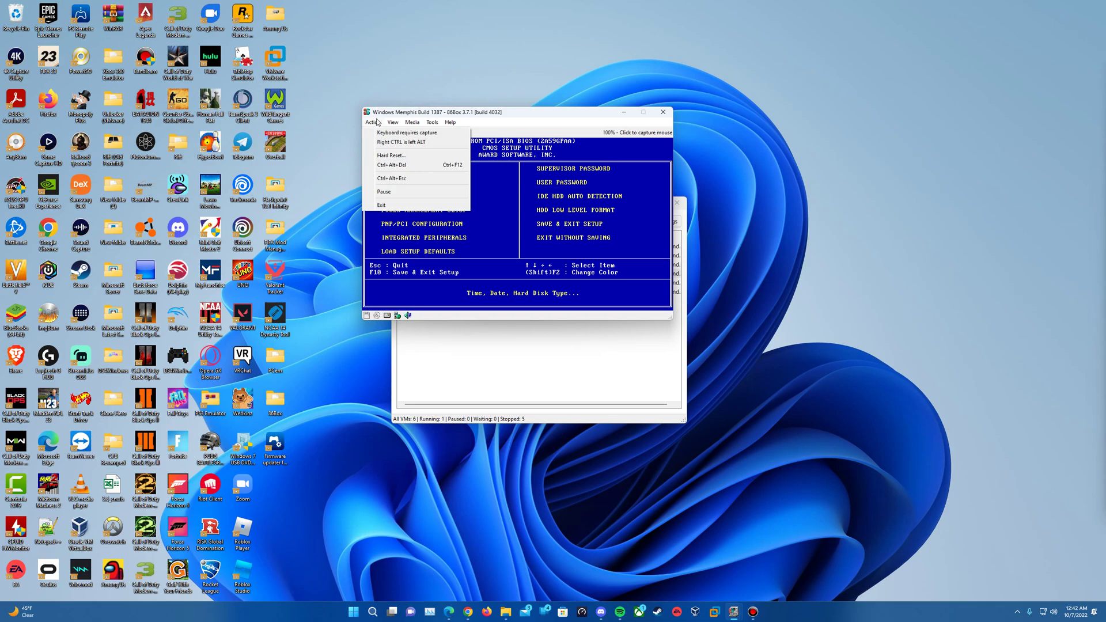
{"action": "mouse_move", "coordinate": [394, 123]}
{"action": "left_click", "coordinate": [414, 165]}
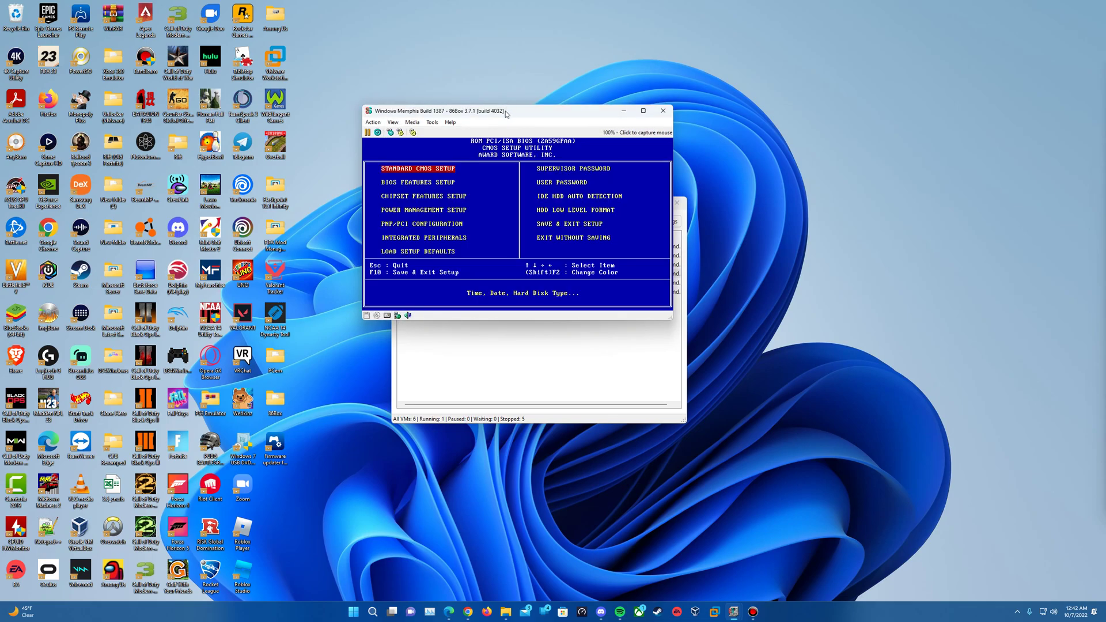
{"action": "double_click", "coordinate": [505, 115]}
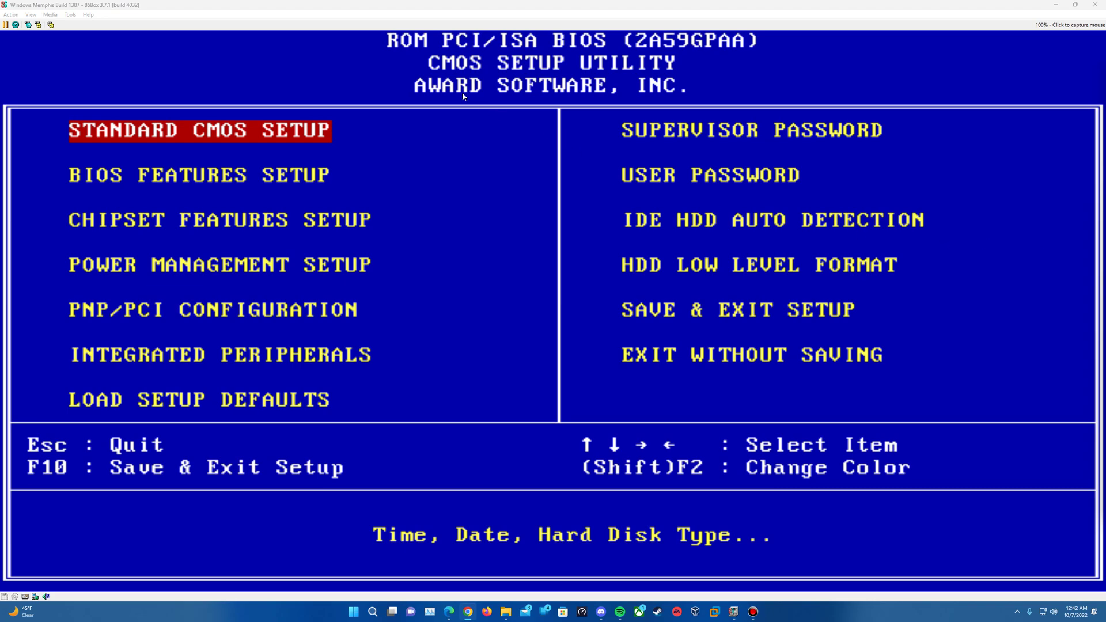
Set the BIOS date to Feb 6 1997 in Standard CMOS Setup and return to the main BIOS screen
{"action": "left_click", "coordinate": [362, 68]}
{"action": "key", "text": "Return"}
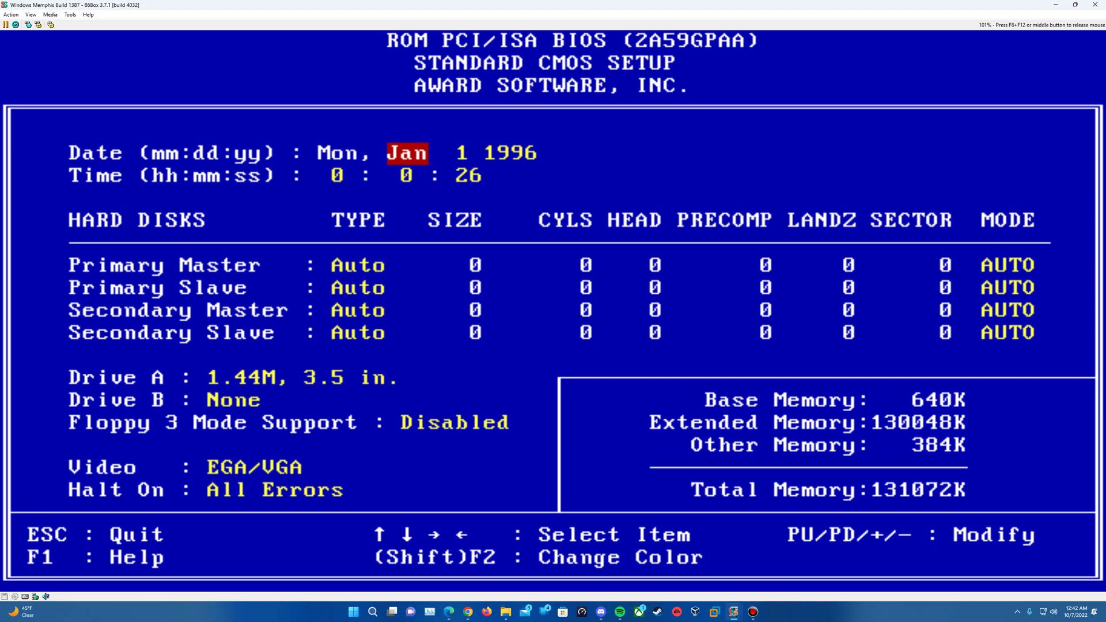
{"action": "key", "text": "Page_Down"}
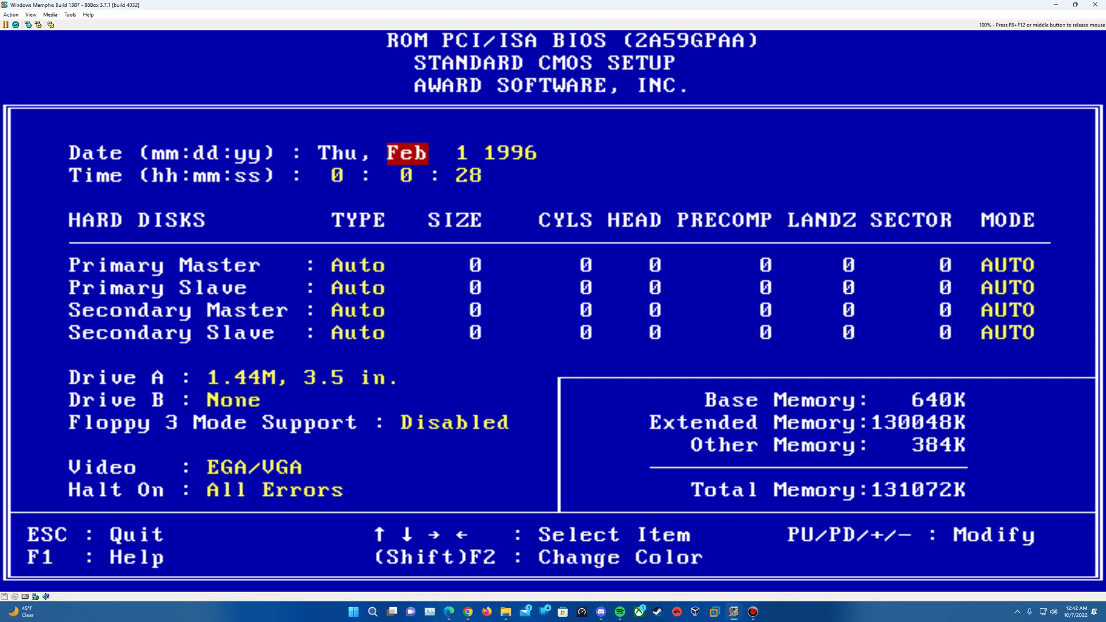
{"action": "key", "text": "Right"}
{"action": "key", "text": "Page_Down"}
{"action": "key", "text": "Page_Down"}
{"action": "key", "text": "Page_Down"}
{"action": "key", "text": "Page_Down"}
{"action": "key", "text": "Page_Down"}
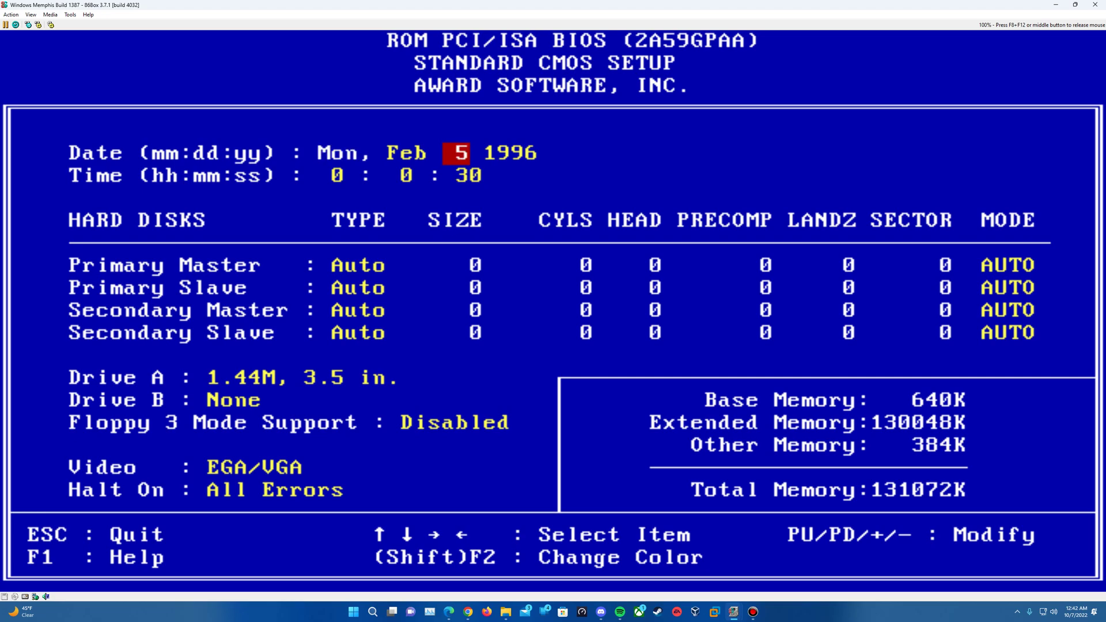
{"action": "key", "text": "Right"}
{"action": "key", "text": "Page_Down"}
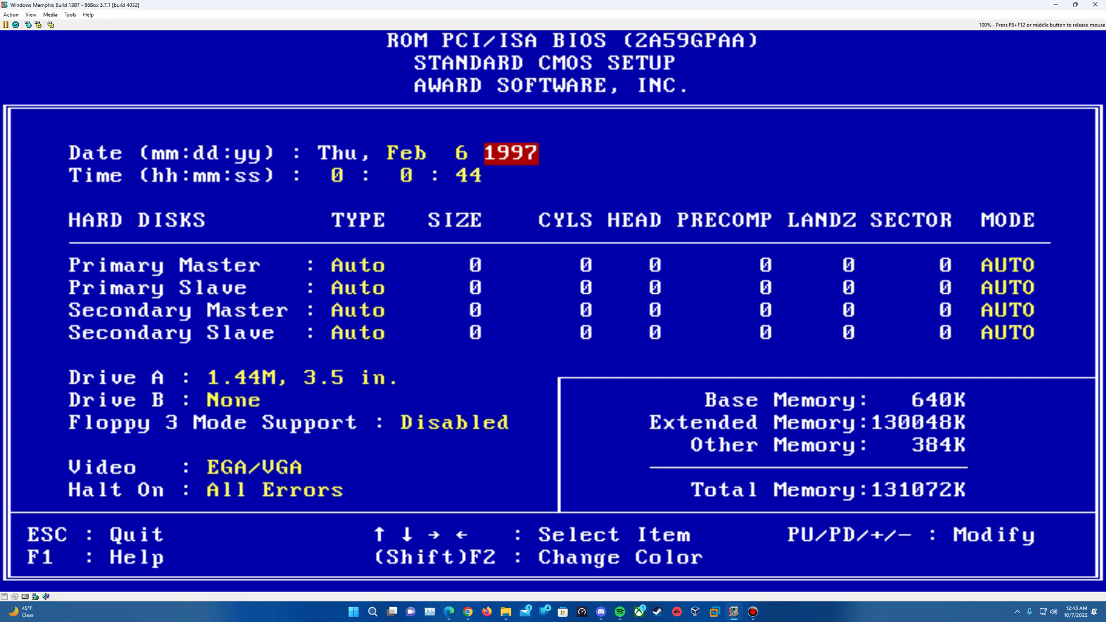
{"action": "key", "text": "Escape"}
Check the boot sequence in BIOS Features Setup
{"action": "key", "text": "Down"}
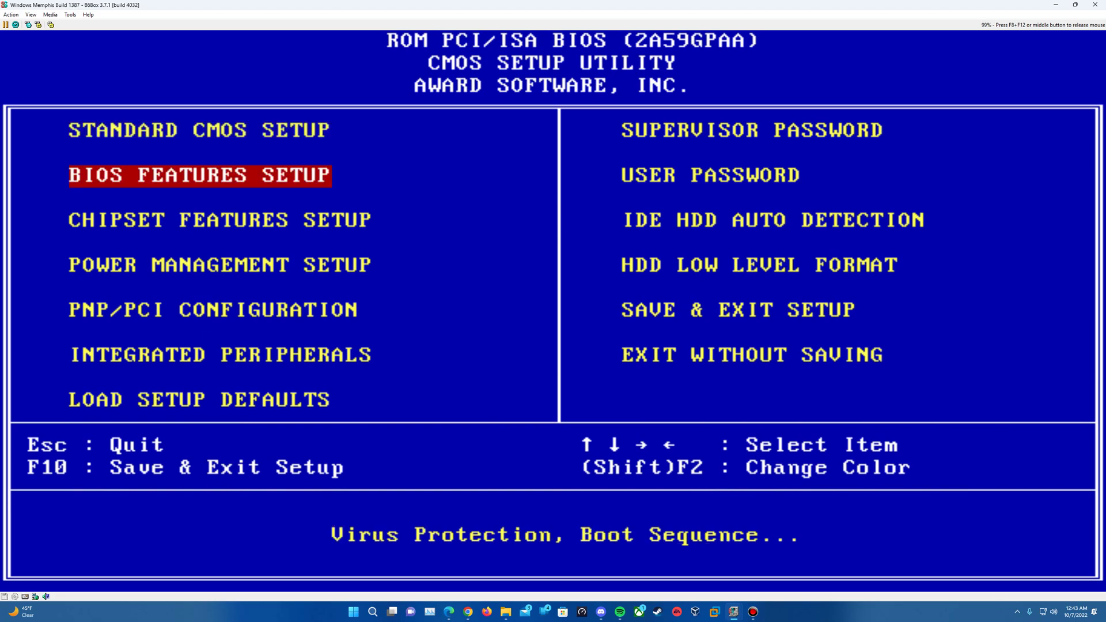
{"action": "key", "text": "Return"}
{"action": "key", "text": "Down"}
{"action": "key", "text": "Down"}
{"action": "key", "text": "Down"}
{"action": "key", "text": "Down"}
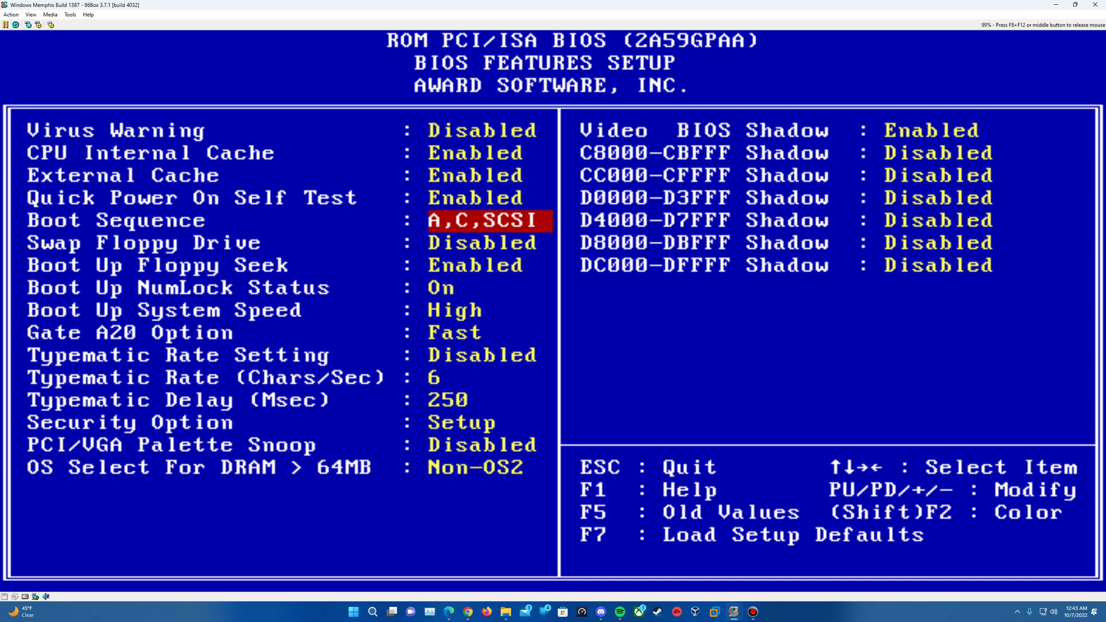
{"action": "key", "text": "Escape"}
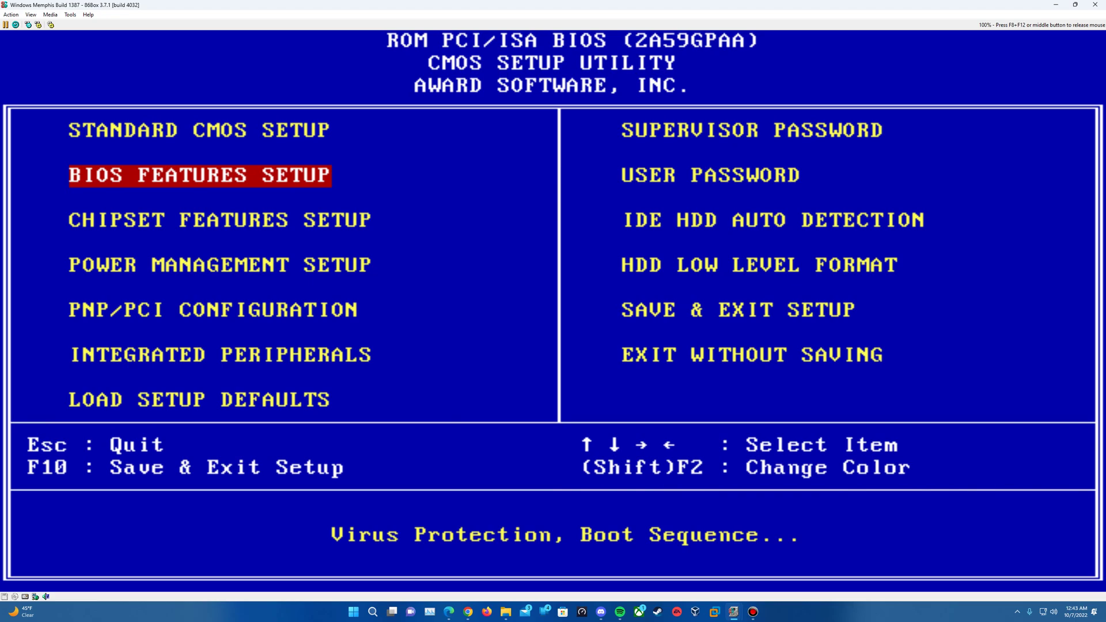
Save the BIOS changes and exit setup to restart the virtual machine
{"action": "key", "text": "Right"}
{"action": "key", "text": "Down"}
{"action": "key", "text": "Down"}
{"action": "key", "text": "Down"}
{"action": "key", "text": "Return"}
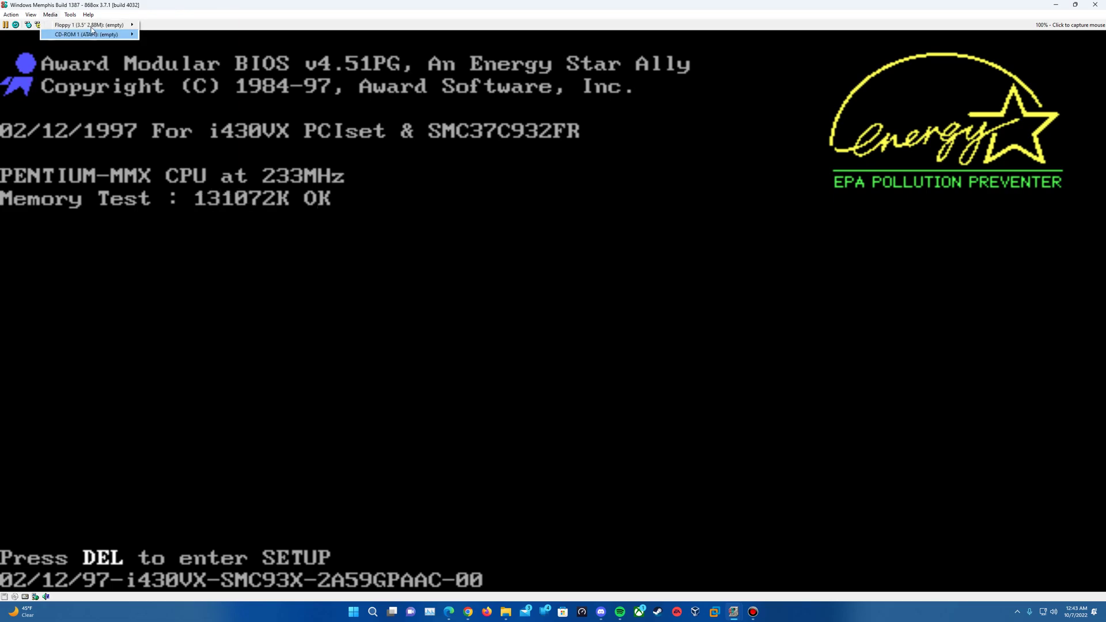
Mount the floppy image disk01.img from the Windows 95 folder under Operating Systems on drive D: into Floppy 1
{"action": "mouse_move", "coordinate": [91, 25]}
{"action": "left_click", "coordinate": [184, 39]}
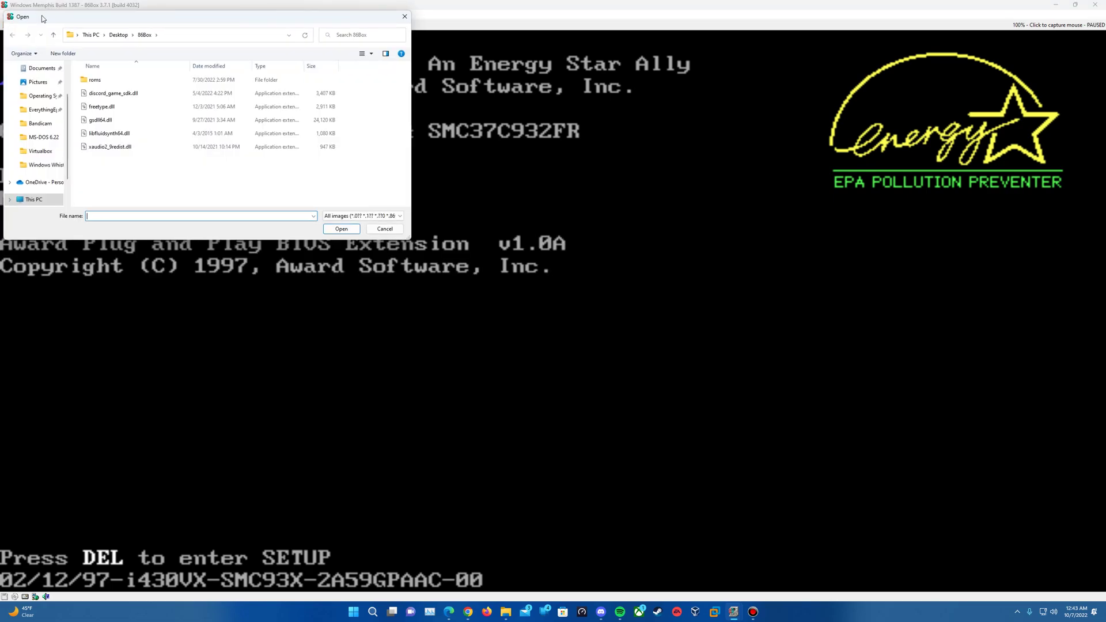
{"action": "scroll", "coordinate": [47, 135], "scroll_direction": "up", "scroll_amount": 3}
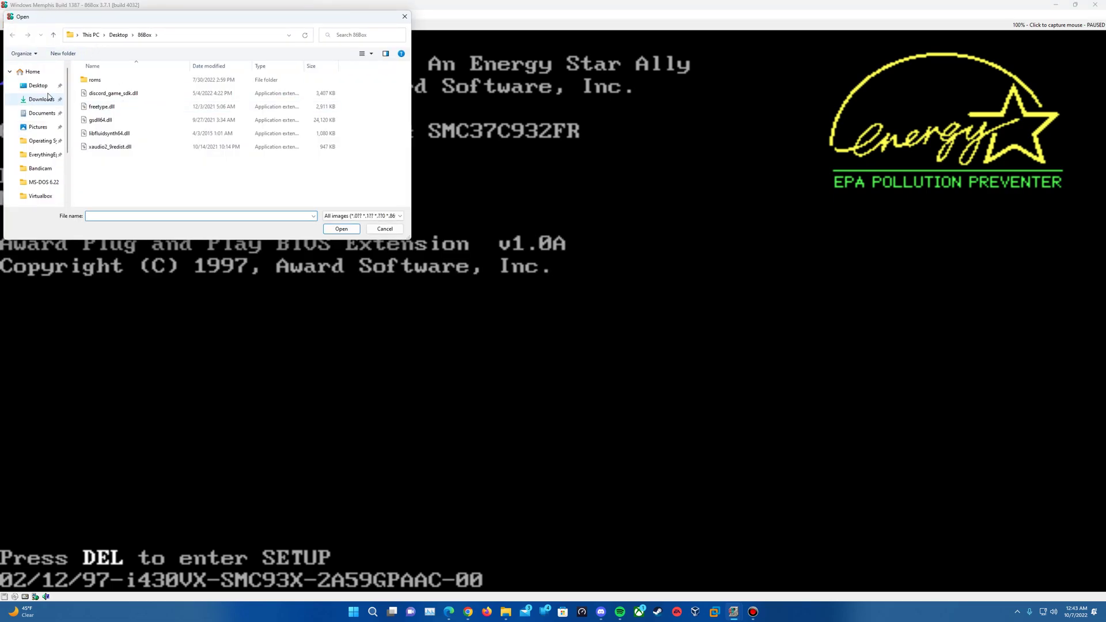
{"action": "left_click", "coordinate": [41, 141]}
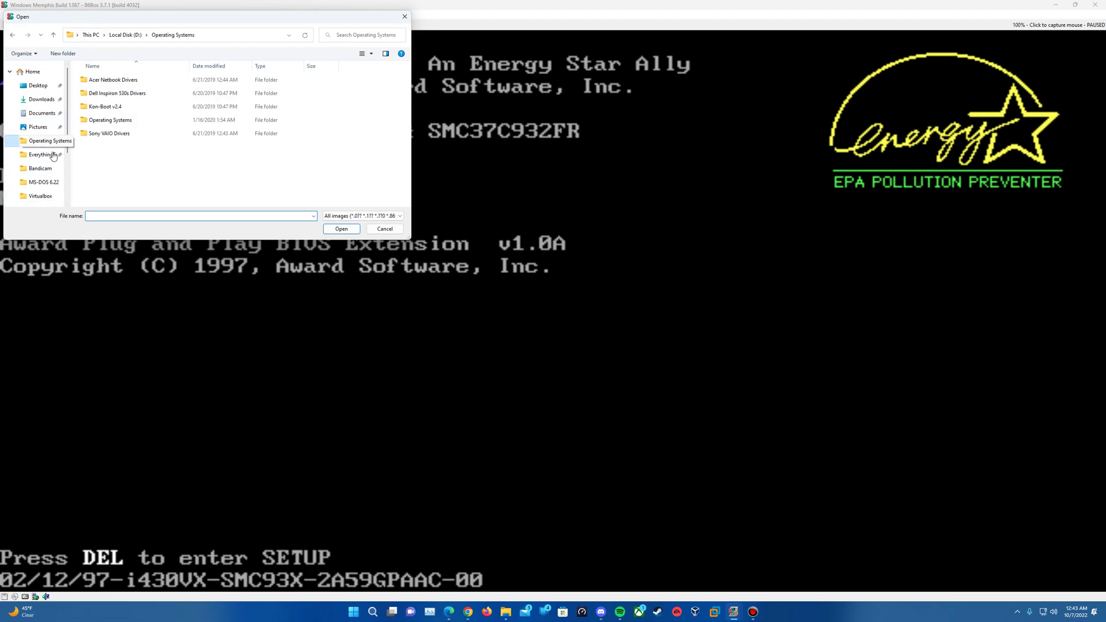
{"action": "double_click", "coordinate": [129, 122]}
{"action": "double_click", "coordinate": [135, 144]}
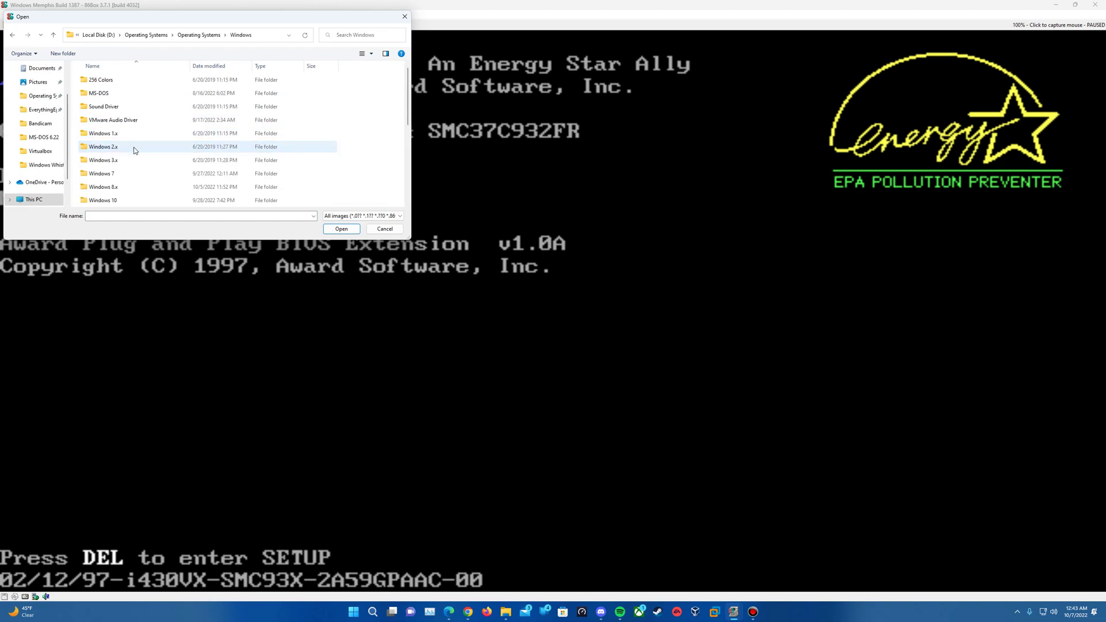
{"action": "scroll", "coordinate": [141, 157], "scroll_direction": "down", "scroll_amount": 2}
{"action": "double_click", "coordinate": [131, 147]}
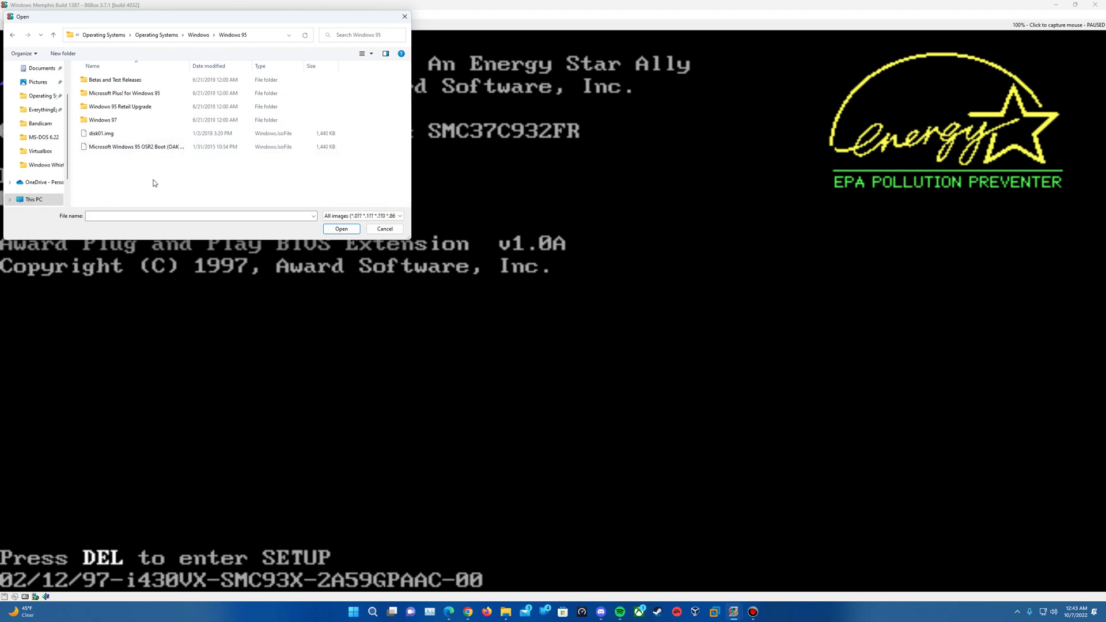
{"action": "double_click", "coordinate": [123, 134]}
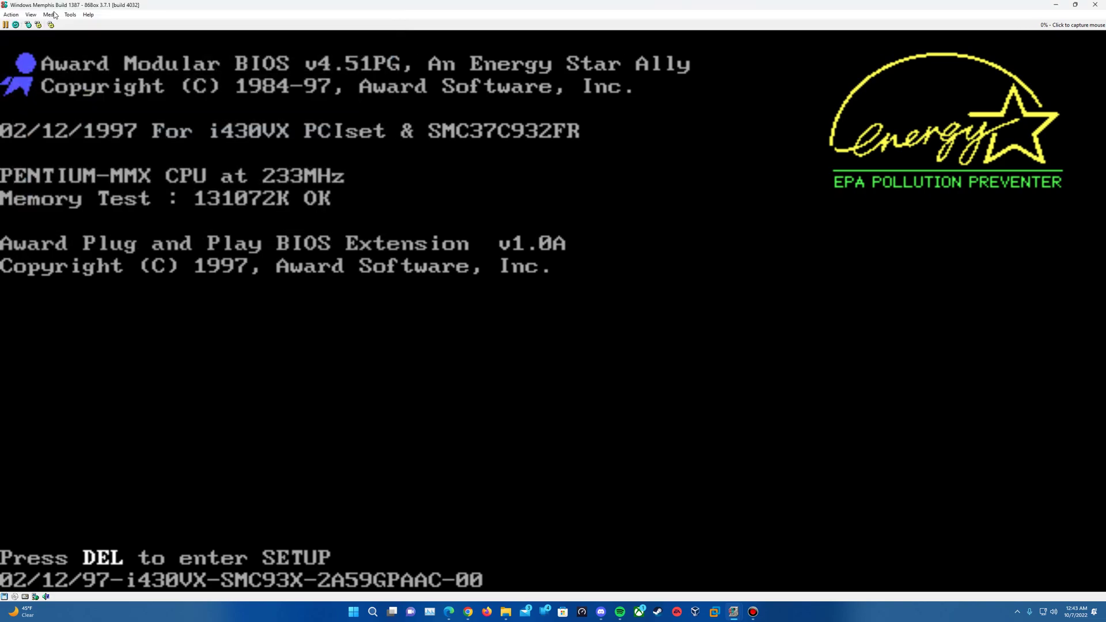
Browse from the Windows operating systems folder to the Memphis build 1387 CD image and mount it in CD-ROM 1
{"action": "left_click", "coordinate": [50, 14]}
{"action": "mouse_move", "coordinate": [115, 34]}
{"action": "left_click", "coordinate": [314, 57]}
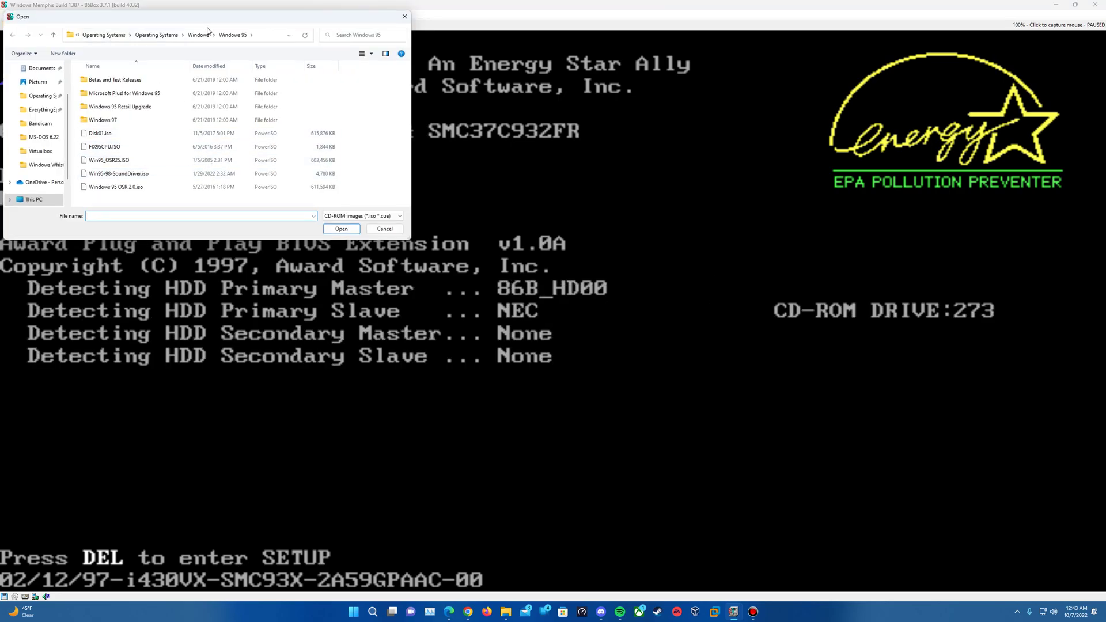
{"action": "mouse_move", "coordinate": [68, 21]}
{"action": "left_mouse_down"}
{"action": "mouse_move", "coordinate": [73, 42]}
{"action": "mouse_move", "coordinate": [66, 31]}
{"action": "left_mouse_up"}
{"action": "left_click", "coordinate": [207, 49]}
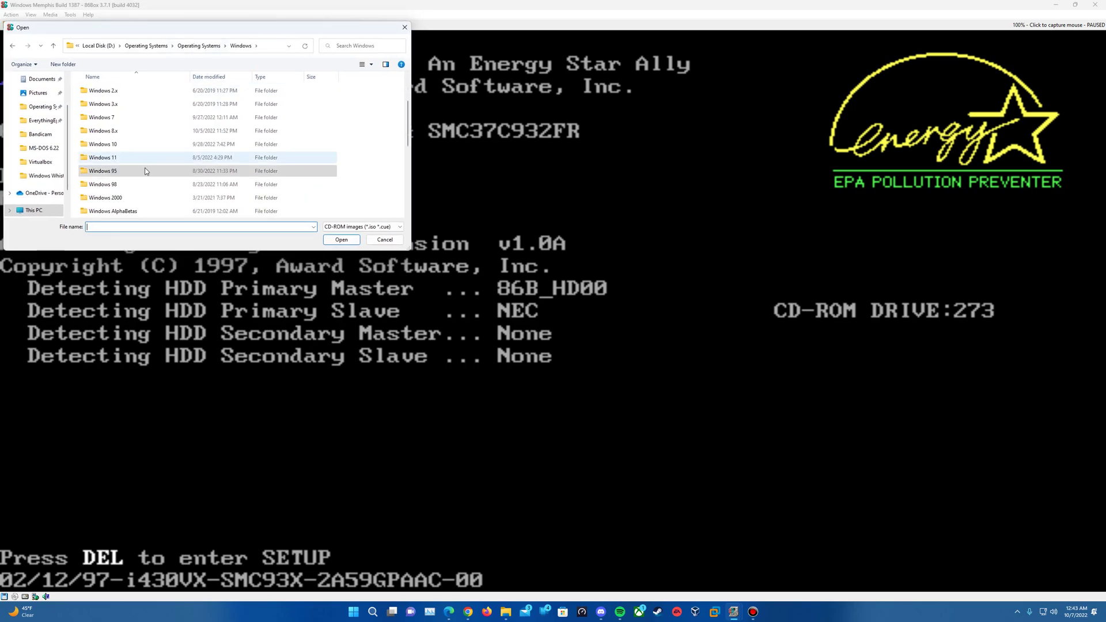
{"action": "double_click", "coordinate": [124, 131]}
{"action": "double_click", "coordinate": [133, 92]}
{"action": "double_click", "coordinate": [124, 103]}
{"action": "double_click", "coordinate": [123, 90]}
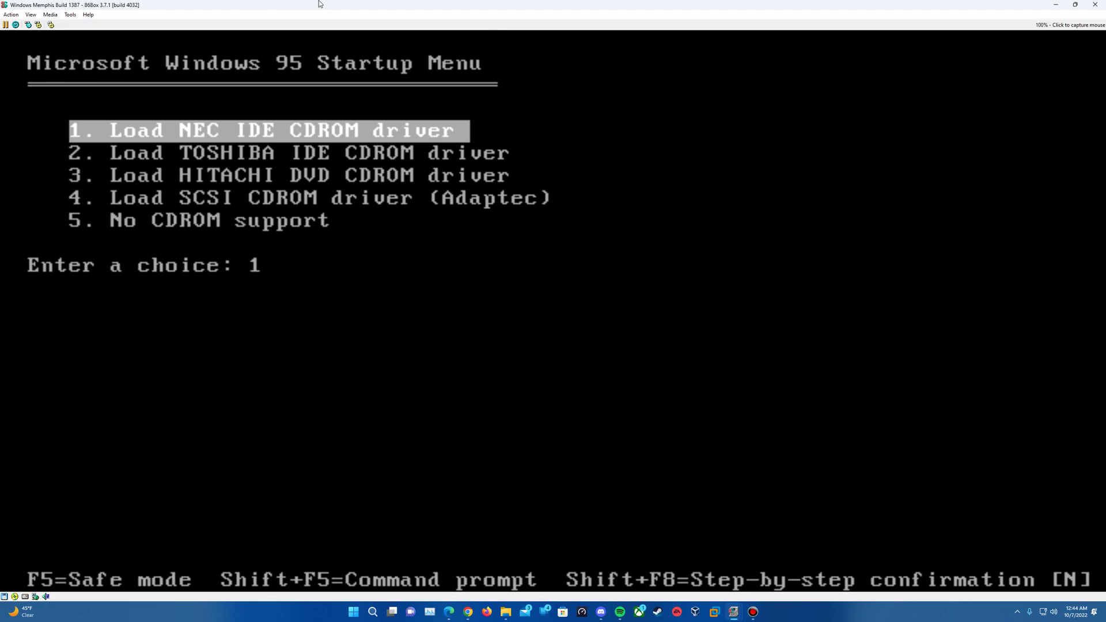
Boot from the Windows 95 Startup Menu with the NEC IDE CDROM driver and release the captured mouse
{"action": "left_click", "coordinate": [417, 95]}
{"action": "key", "text": "Return"}
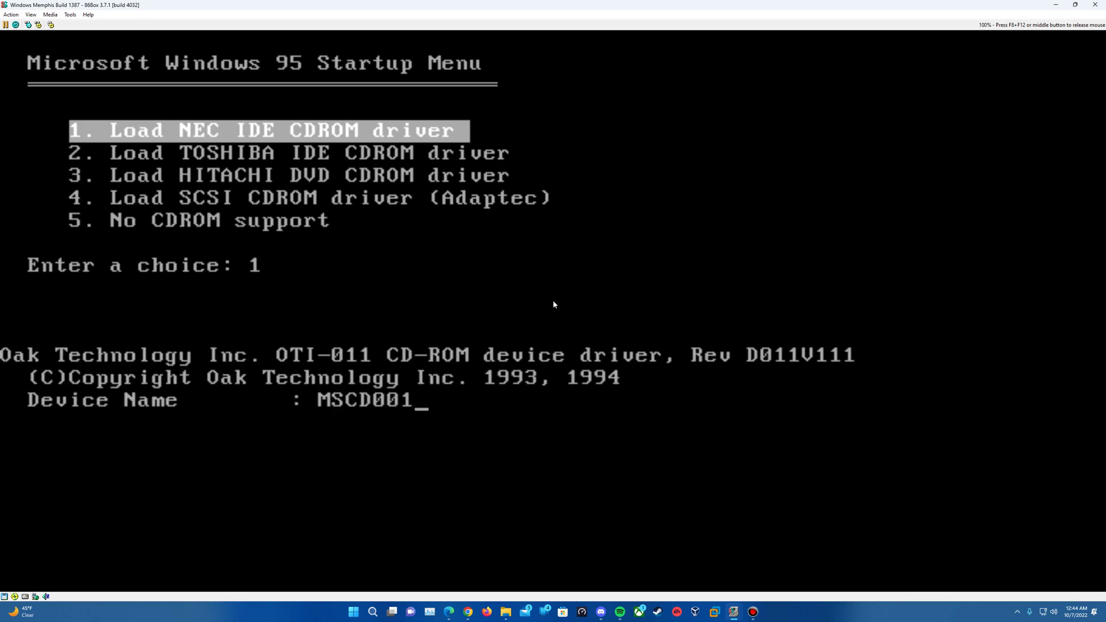
{"action": "key", "text": "F8+F12"}
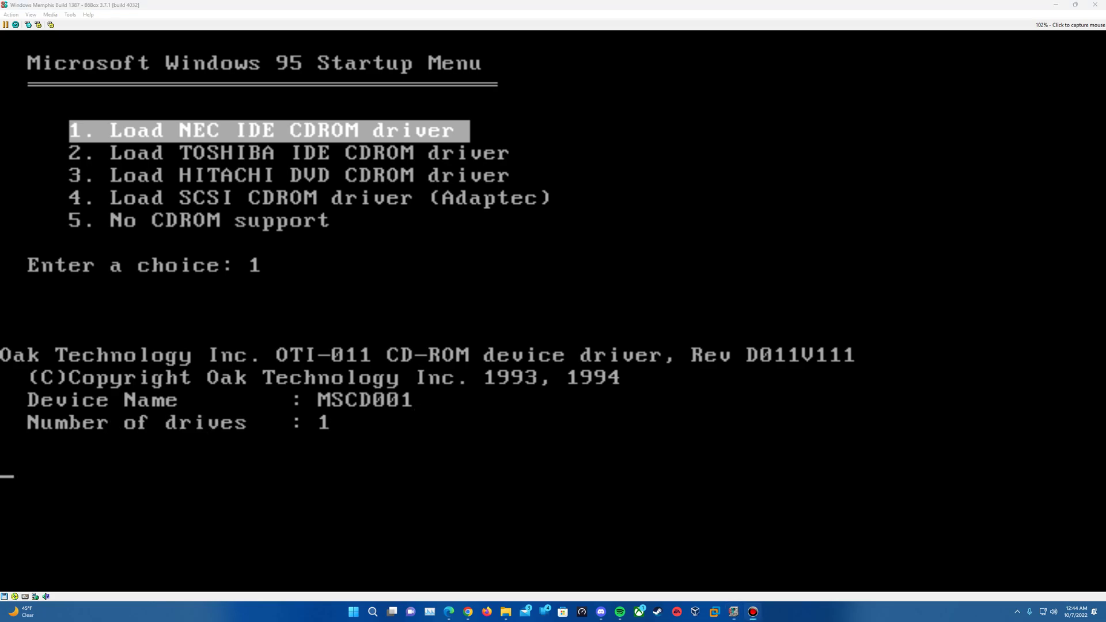
{"action": "left_click", "coordinate": [698, 4]}
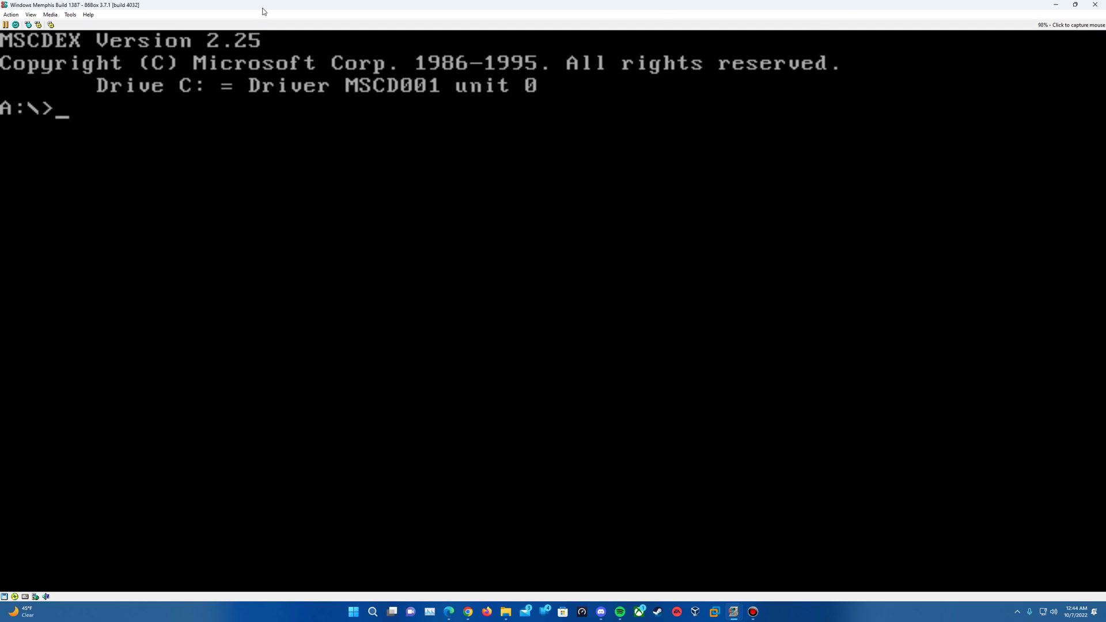
Run fdisk from the A: prompt and enable large disk support
{"action": "left_click", "coordinate": [553, 311]}
{"action": "type", "text": "fdisk"}
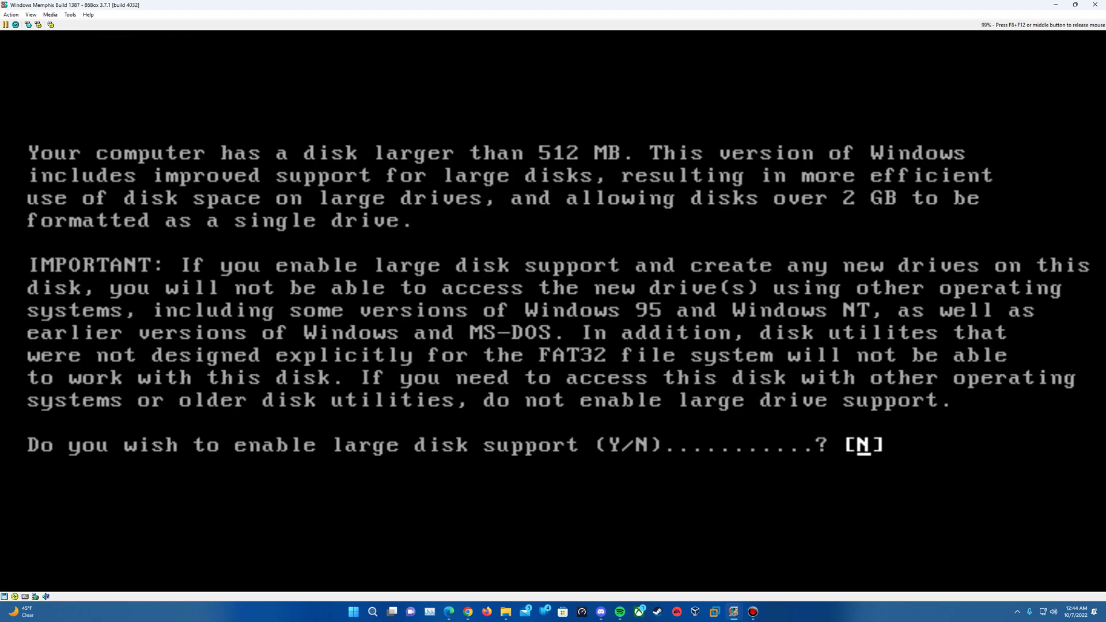
{"action": "type", "text": "y"}
{"action": "key", "text": "Return"}
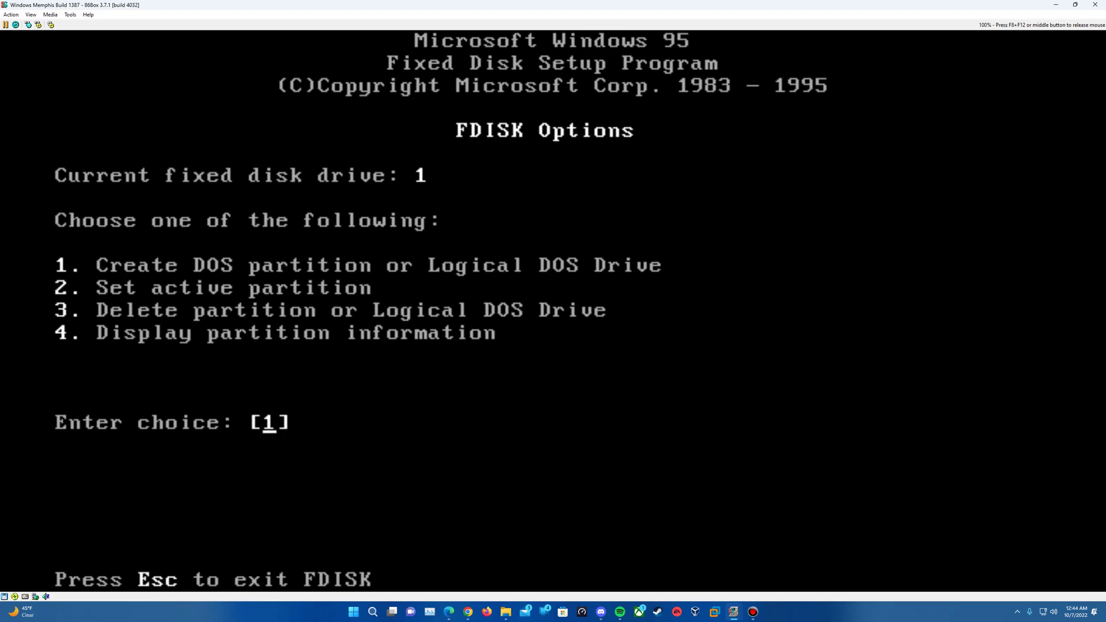
Create an active primary DOS partition using the maximum available size and exit FDISK
{"action": "key", "text": "Return"}
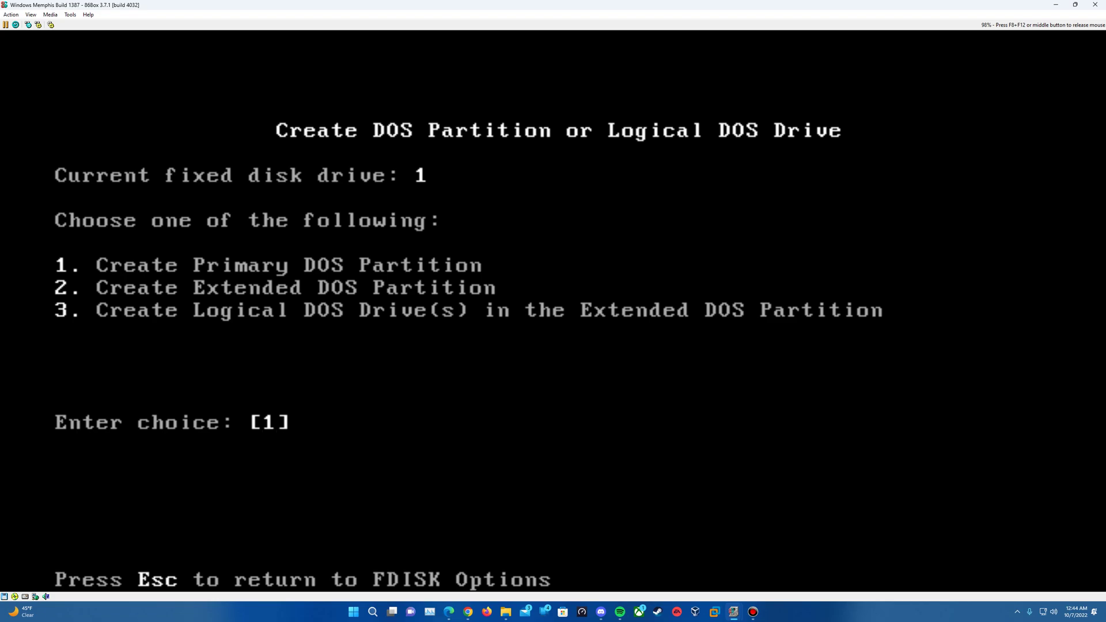
{"action": "key", "text": "Return"}
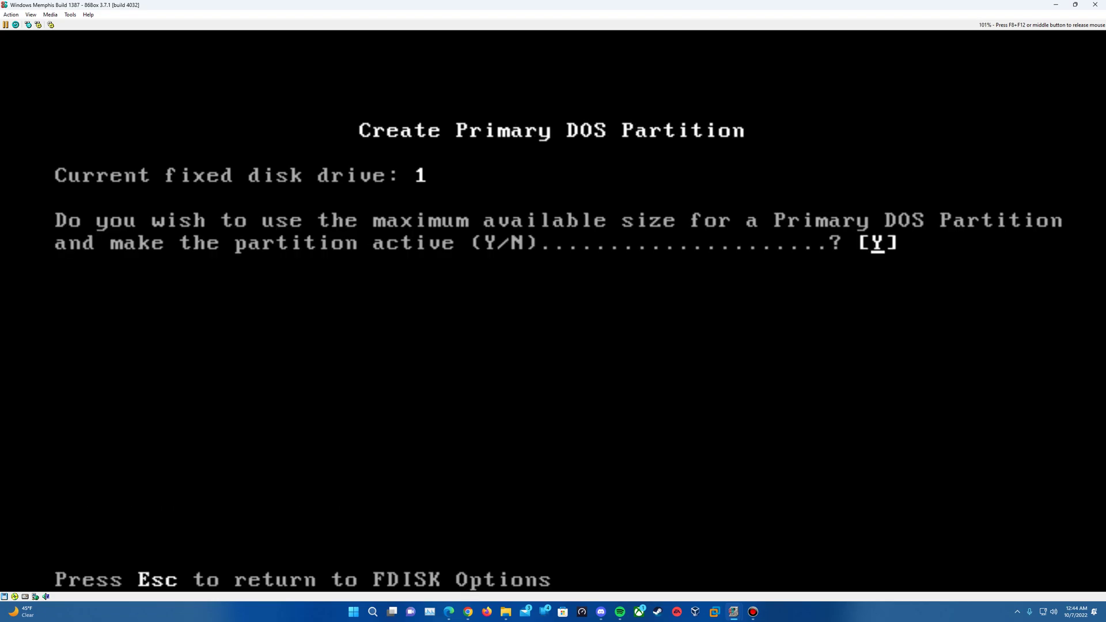
{"action": "key", "text": "Return"}
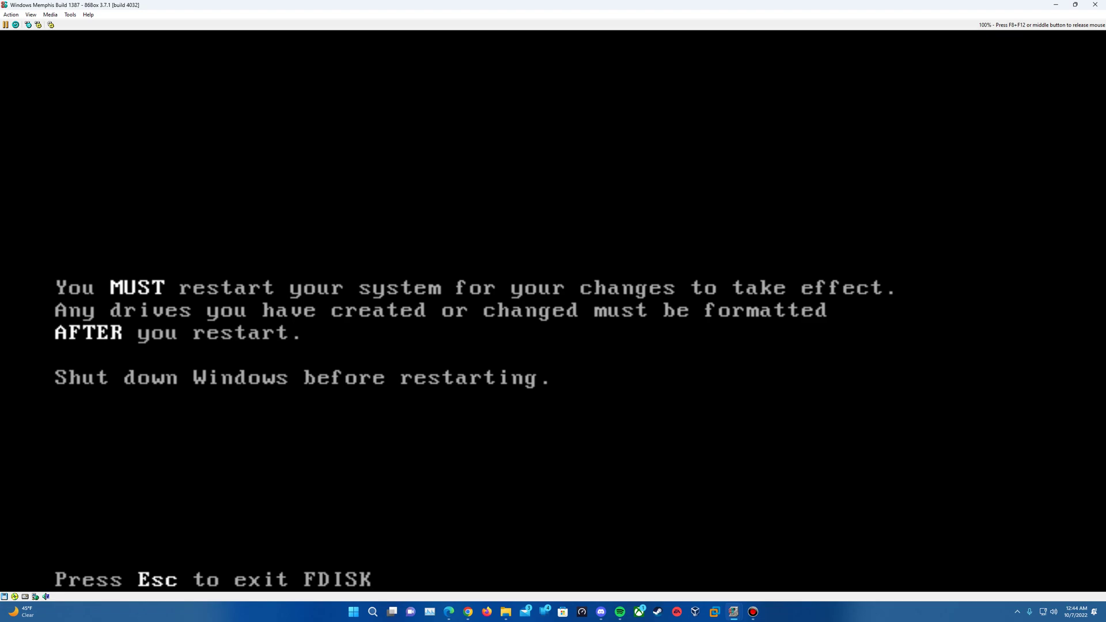
{"action": "key", "text": "Escape"}
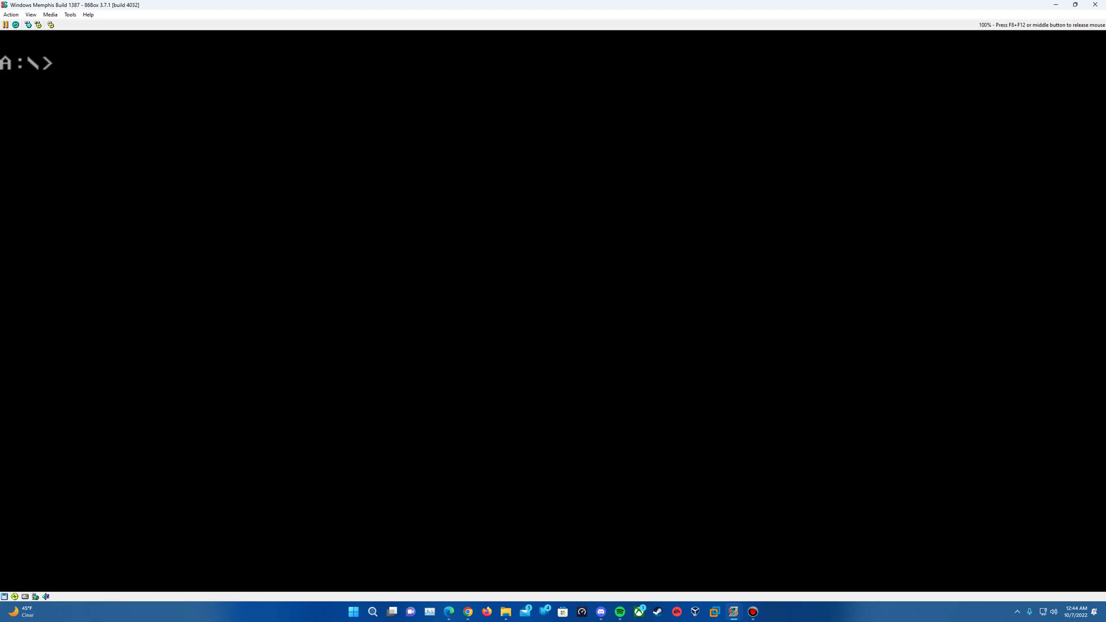
Hard reset the virtual machine, suppressing further reset confirmations, and boot again with the NEC IDE CDROM driver
{"action": "middle_click", "coordinate": [553, 304]}
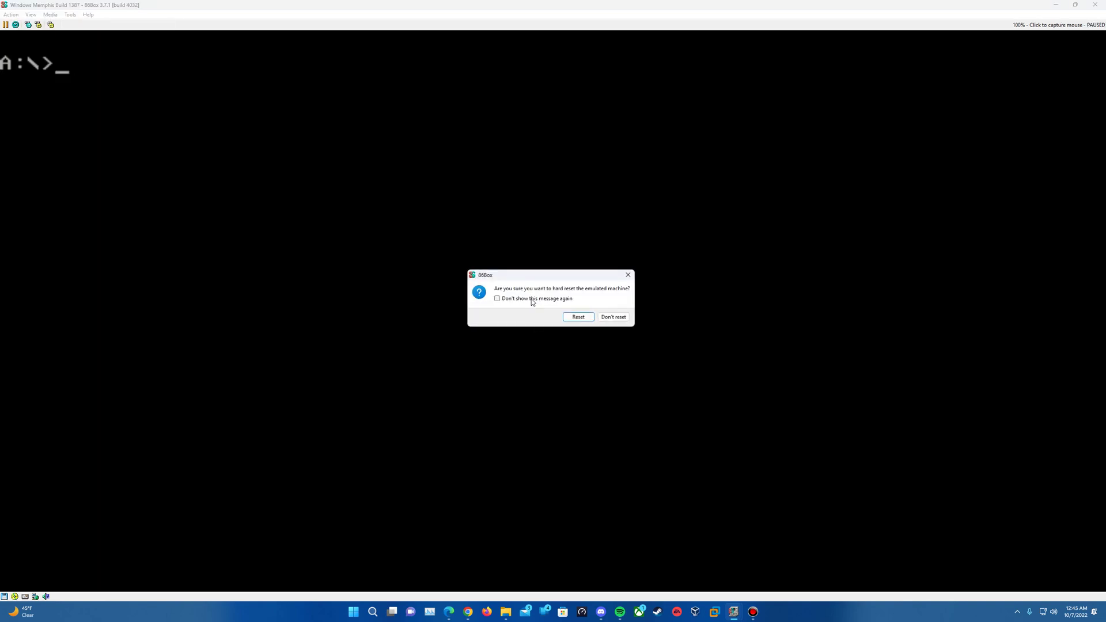
{"action": "left_click", "coordinate": [535, 299]}
{"action": "left_click", "coordinate": [578, 317]}
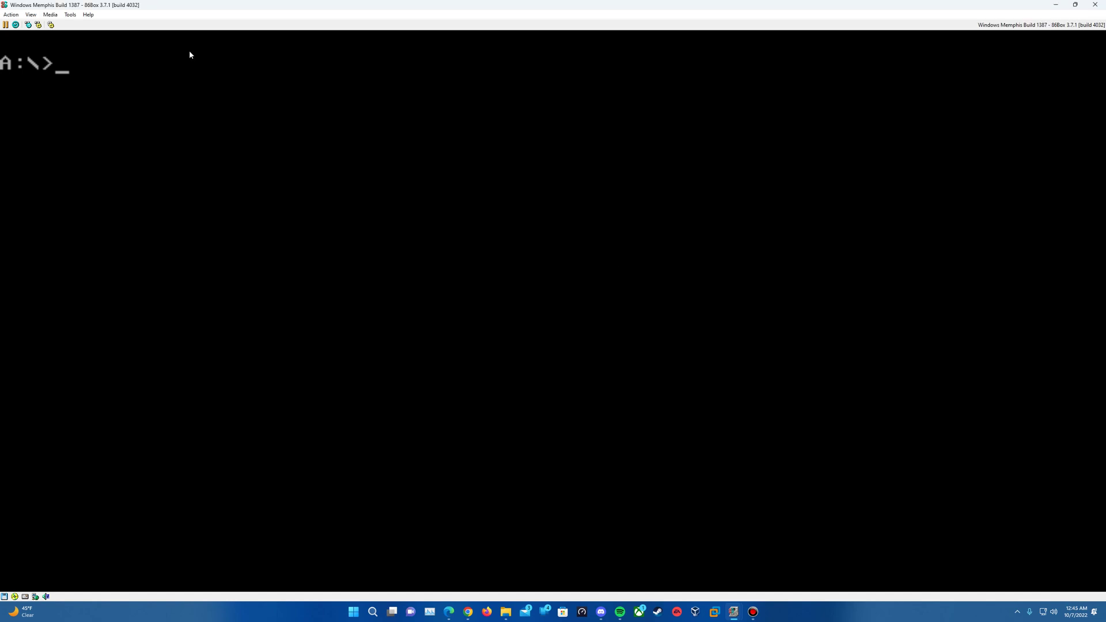
{"action": "left_click", "coordinate": [13, 17]}
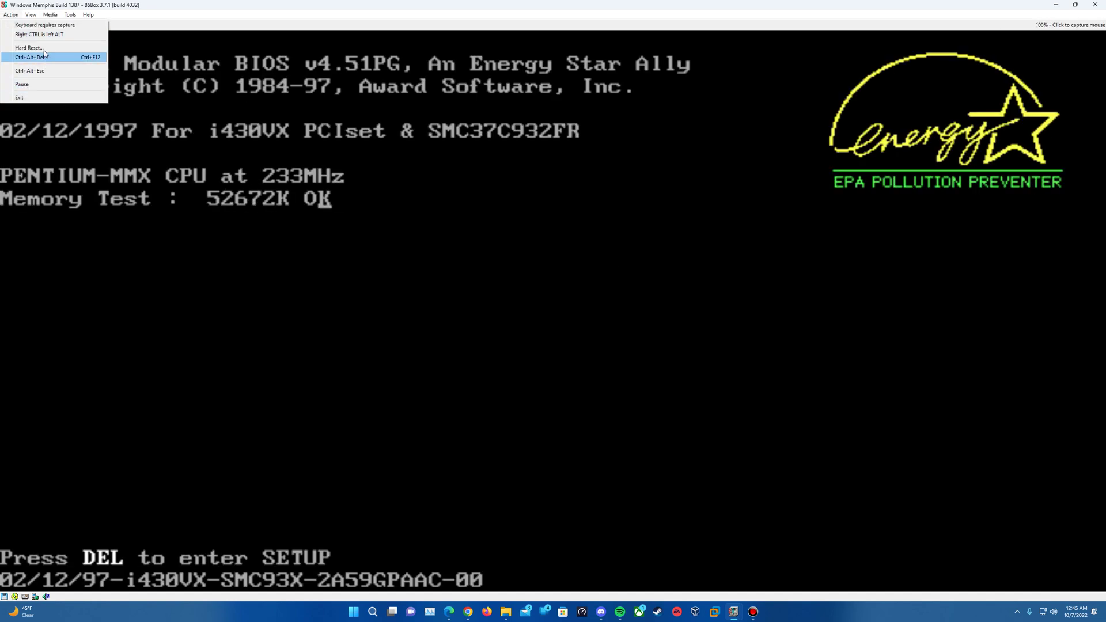
{"action": "left_click", "coordinate": [366, 214]}
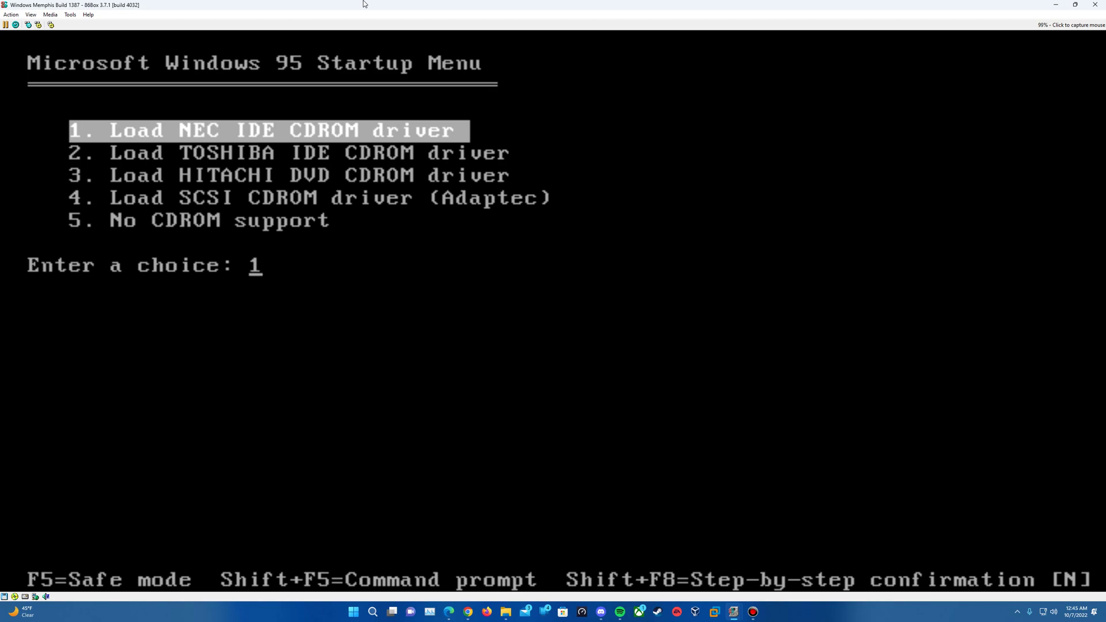
{"action": "left_click", "coordinate": [453, 73]}
{"action": "key", "text": "Return"}
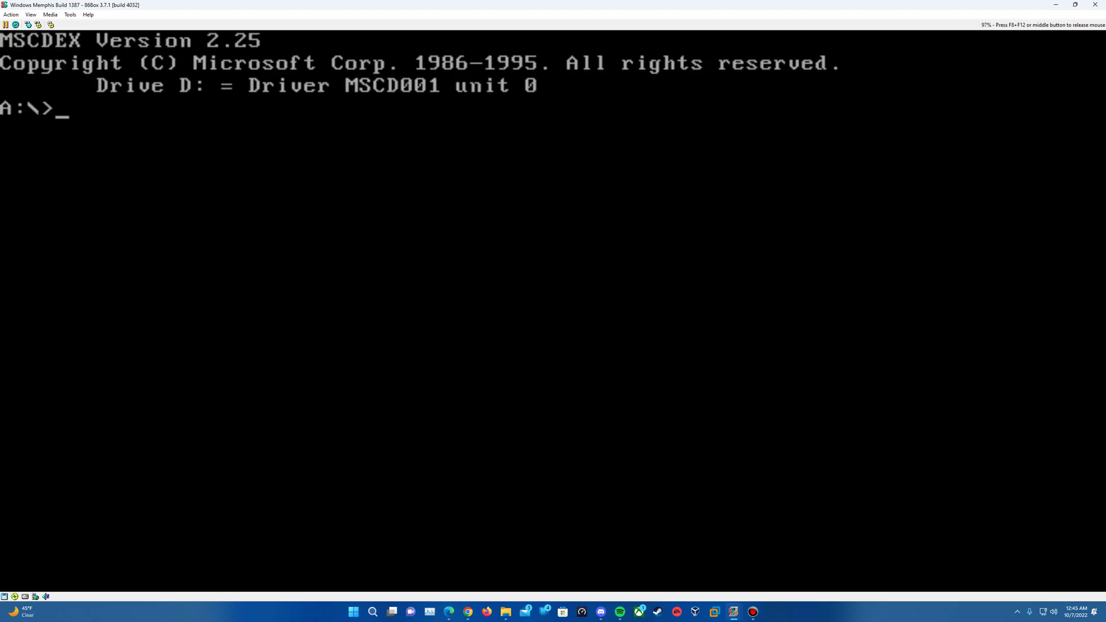
Format drive C: with no volume label
{"action": "type", "text": "format"}
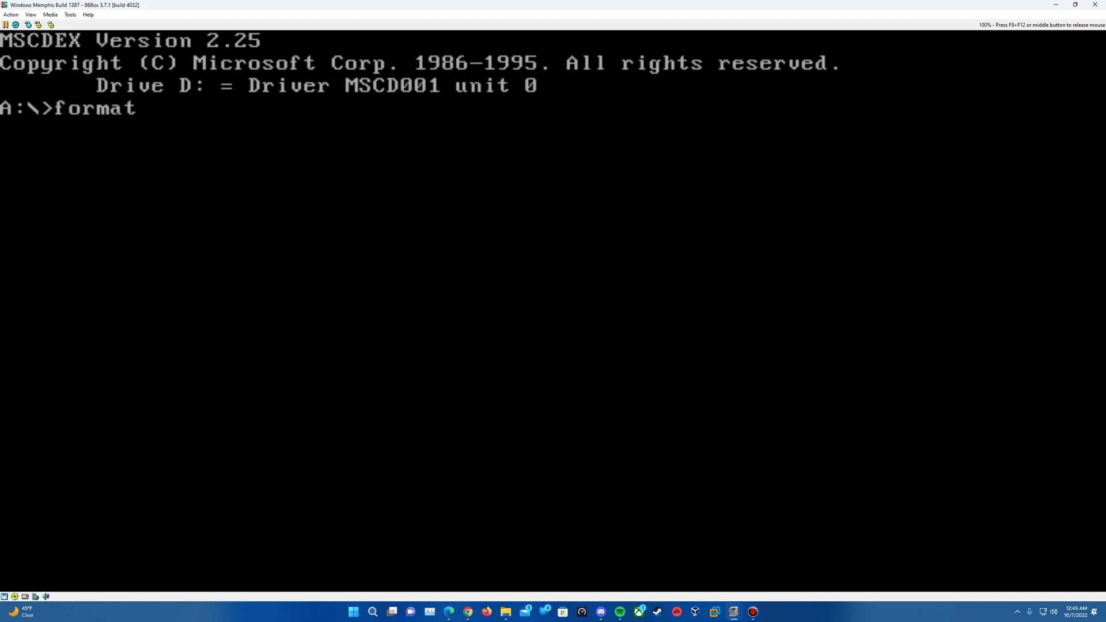
{"action": "type", "text": " C:"}
{"action": "key", "text": "Return"}
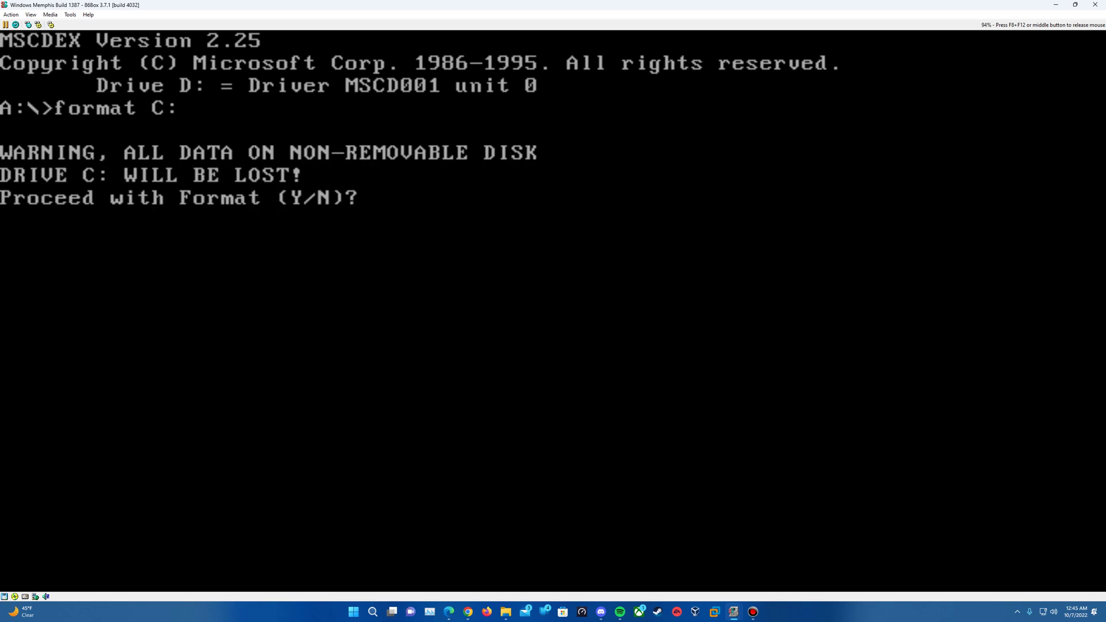
{"action": "type", "text": "y"}
{"action": "key", "text": "Return"}
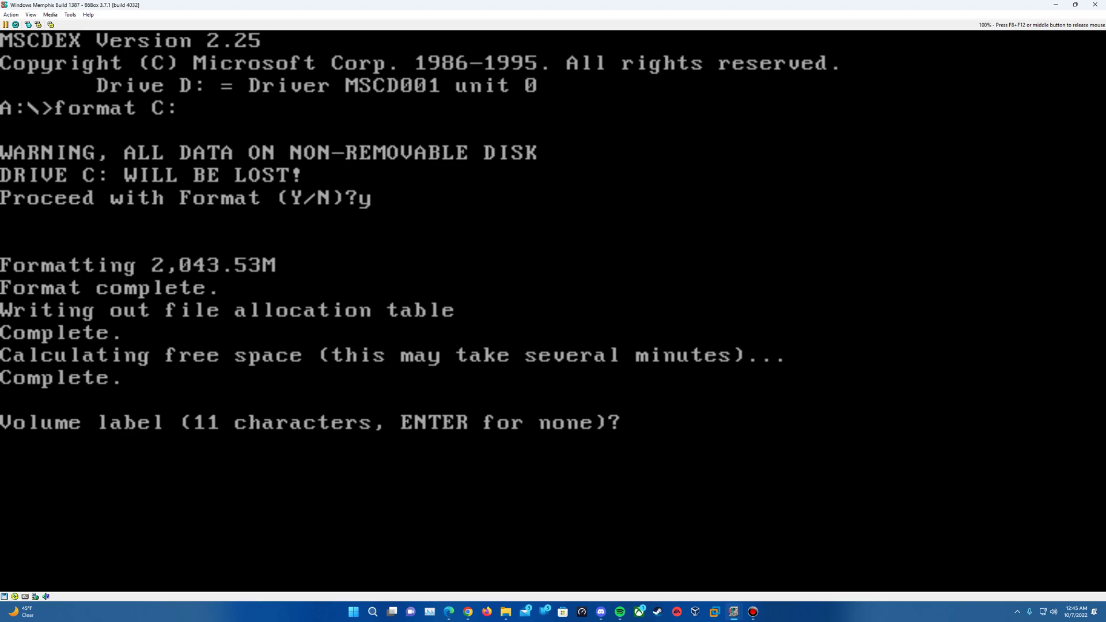
{"action": "key", "text": "Return"}
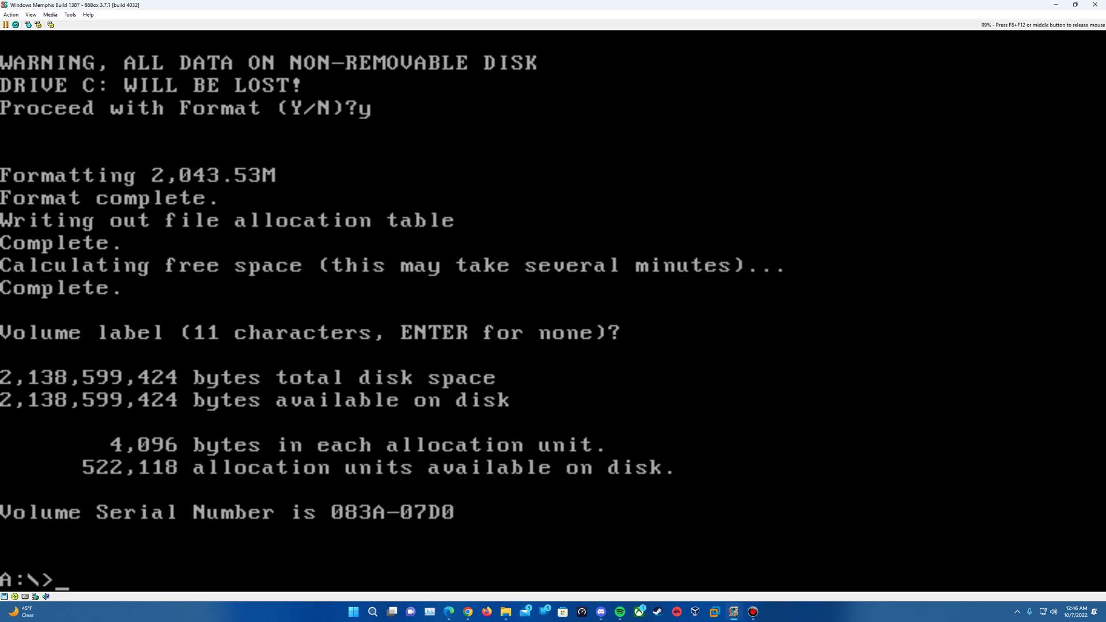
List the root contents of CD drive D:, then enter its WIN9X directory and list the setup files
{"action": "type", "text": "D:"}
{"action": "key", "text": "Return"}
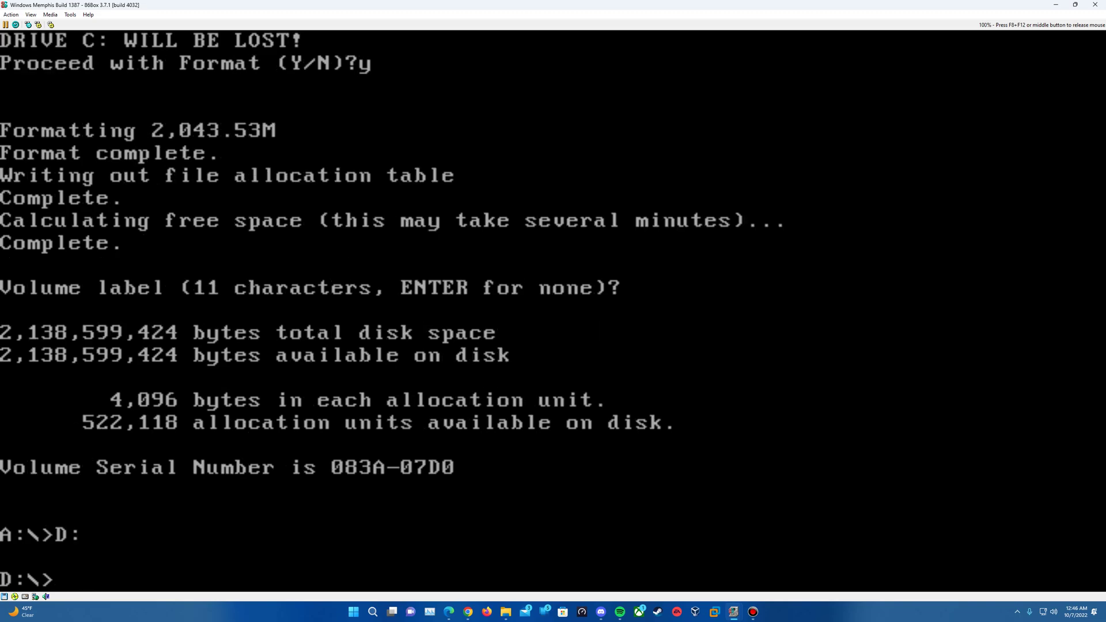
{"action": "type", "text": "dir"}
{"action": "key", "text": "Return"}
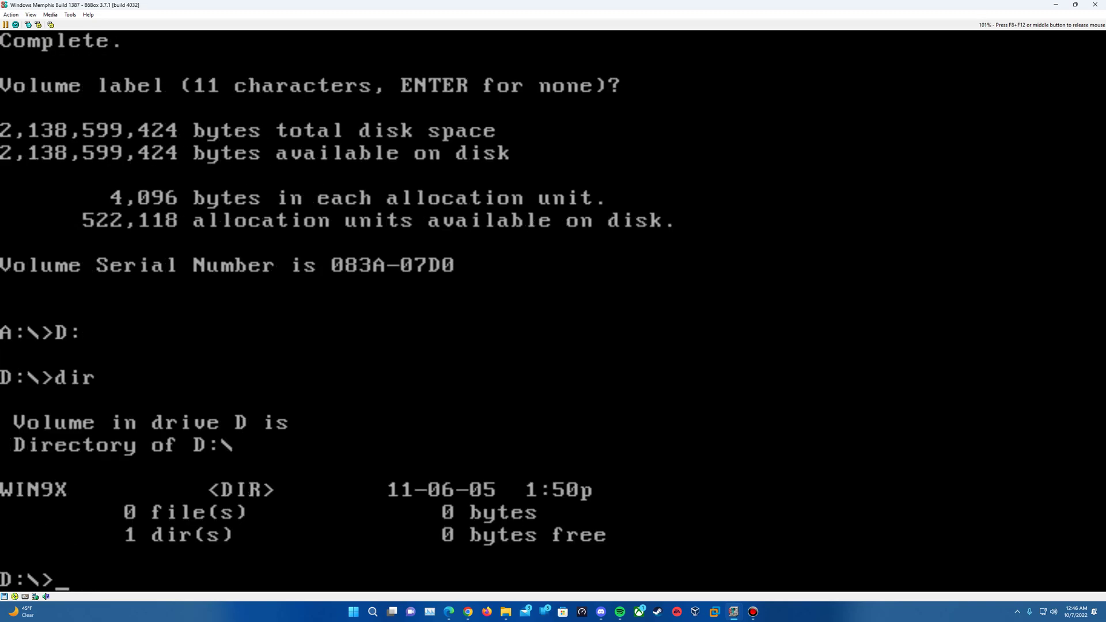
{"action": "type", "text": "cd WIN9X"}
{"action": "key", "text": "Return"}
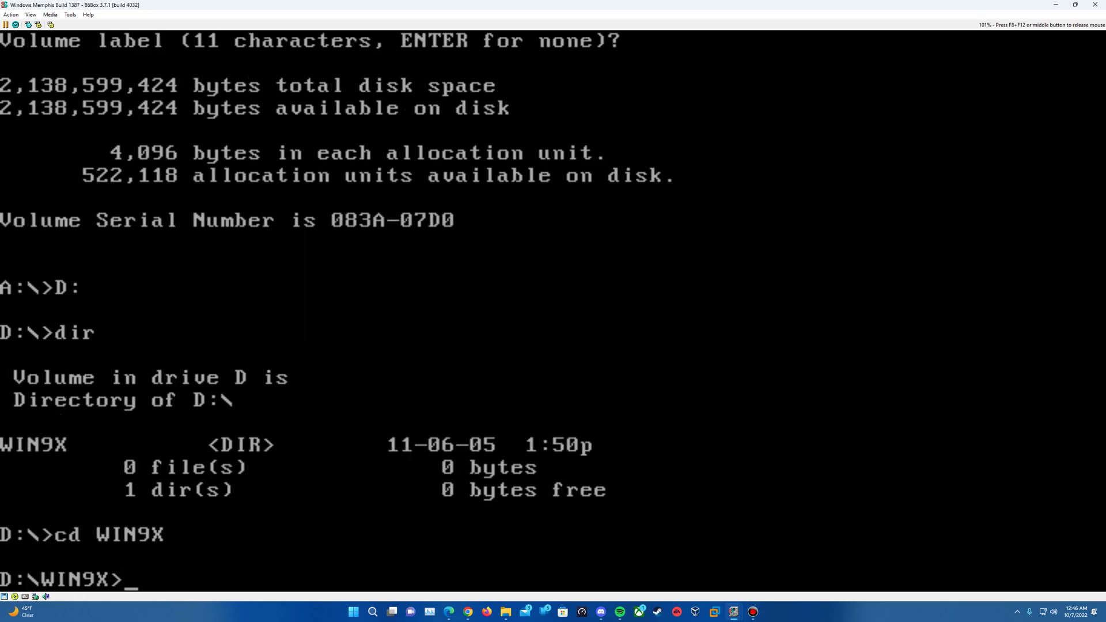
{"action": "type", "text": "dir"}
{"action": "key", "text": "Return"}
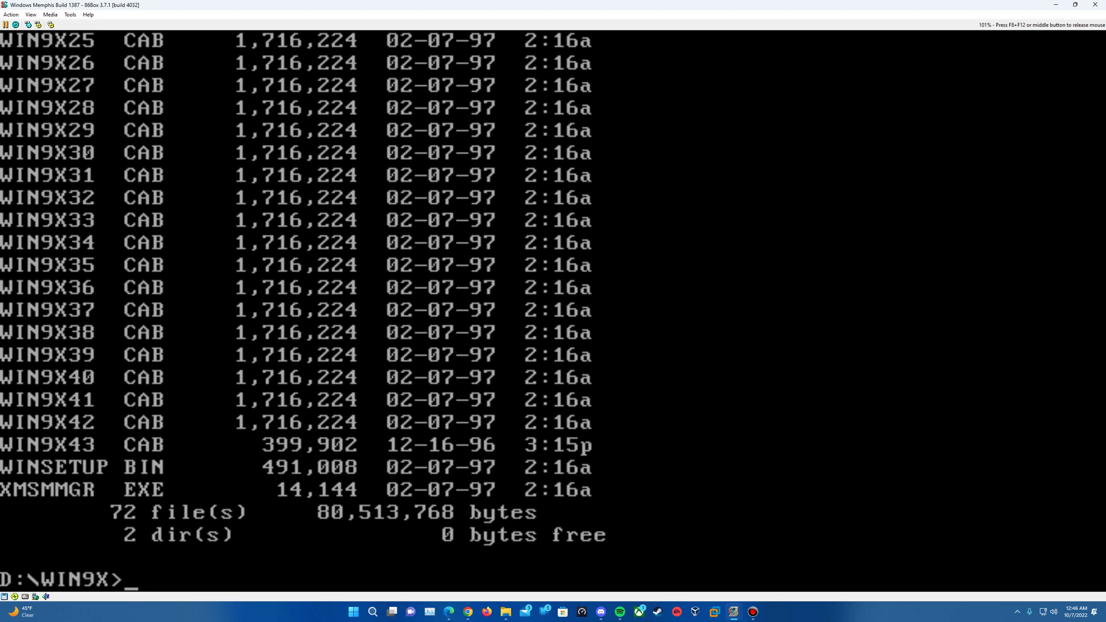
Switch to drive C:, create a WIN9X directory and change into it
{"action": "type", "text": "C:"}
{"action": "key", "text": "Return"}
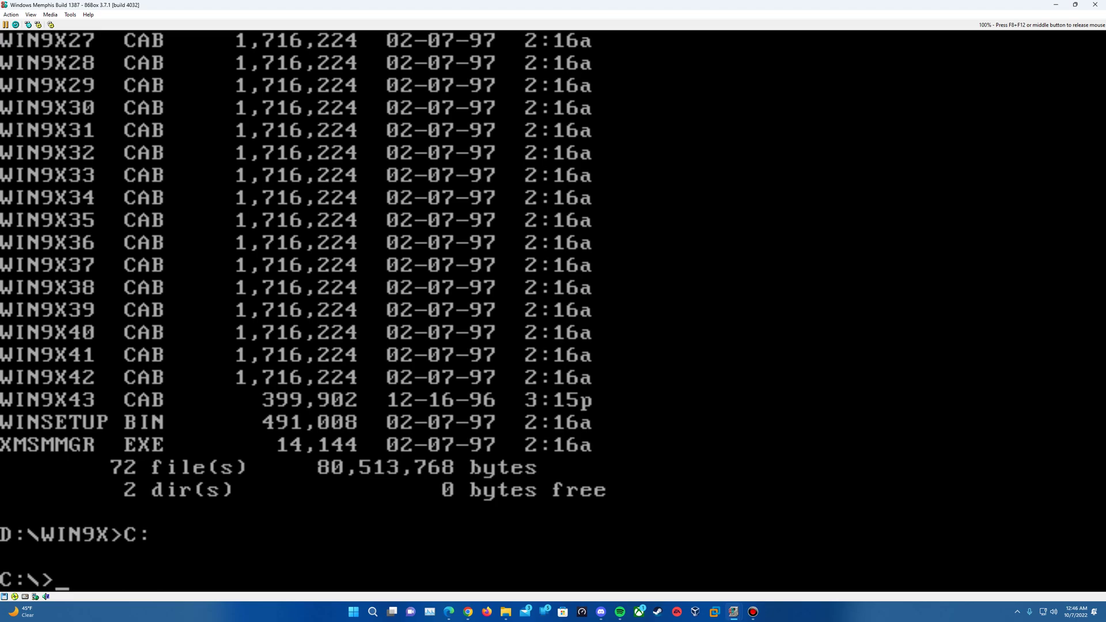
{"action": "type", "text": "mkdir WIN9X"}
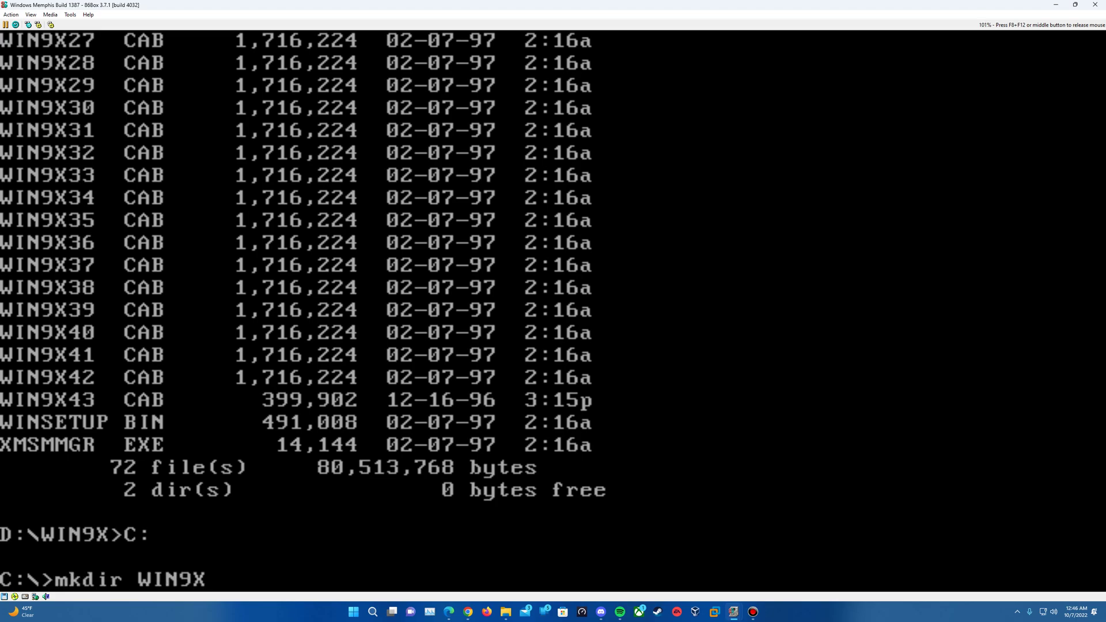
{"action": "key", "text": "Return"}
{"action": "type", "text": "cd WIN9x"}
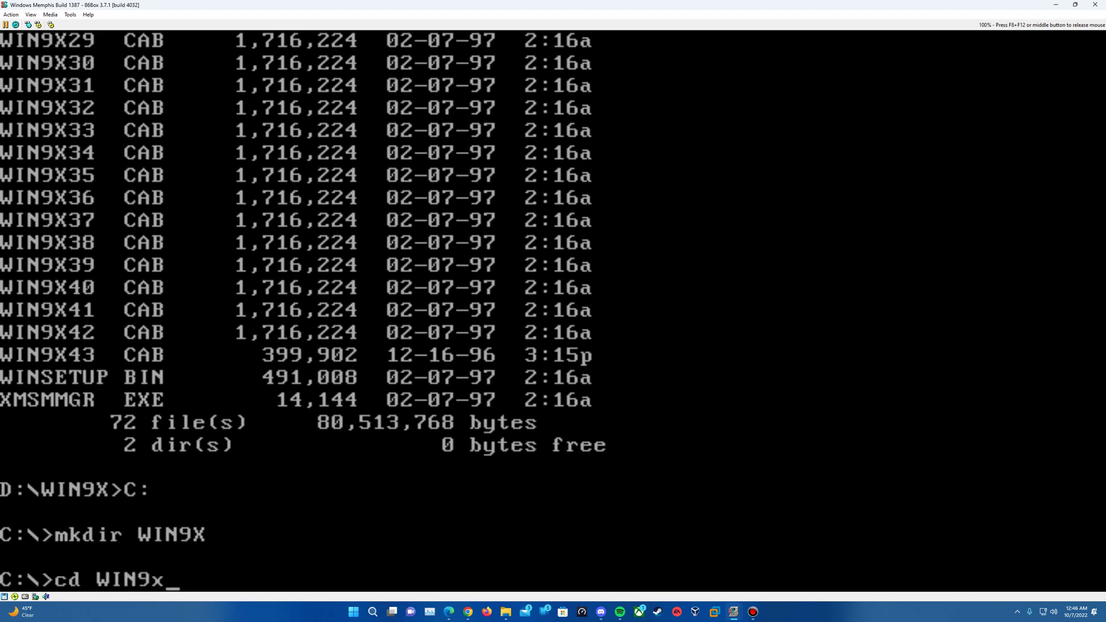
{"action": "key", "text": "BackSpace"}
{"action": "type", "text": "X"}
{"action": "key", "text": "Return"}
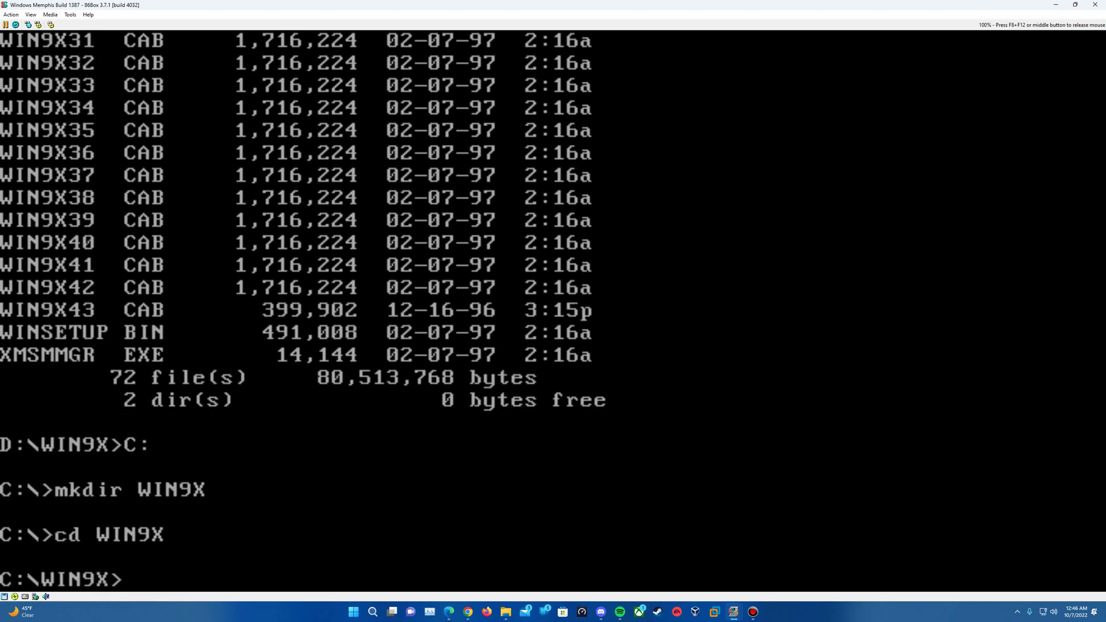
Copy the contents of D:\WIN9X into the current C:\WIN9X directory
{"action": "type", "text": "copy D:\\"}
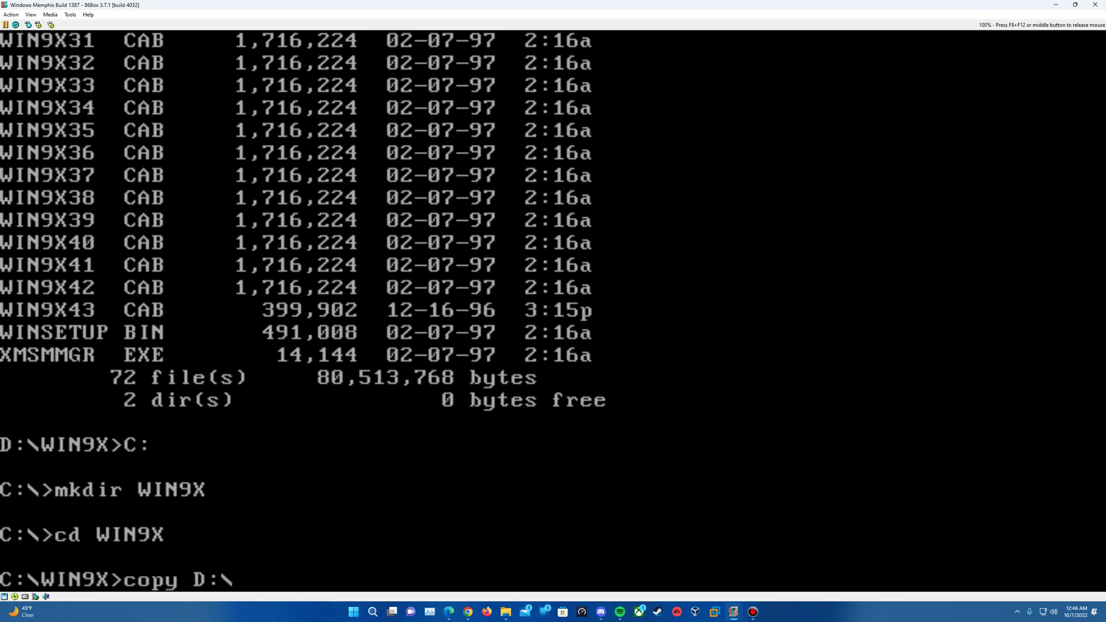
{"action": "type", "text": "WIN9X"}
{"action": "key", "text": "Return"}
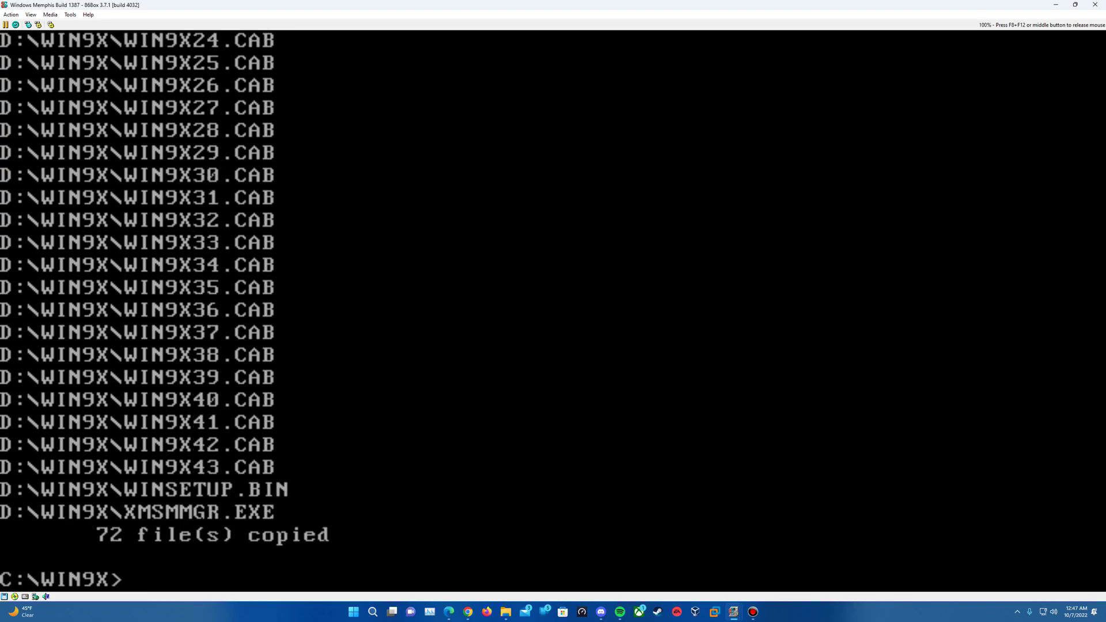
{"action": "middle_click", "coordinate": [148, 19]}
{"action": "left_click", "coordinate": [50, 14]}
{"action": "mouse_move", "coordinate": [114, 36]}
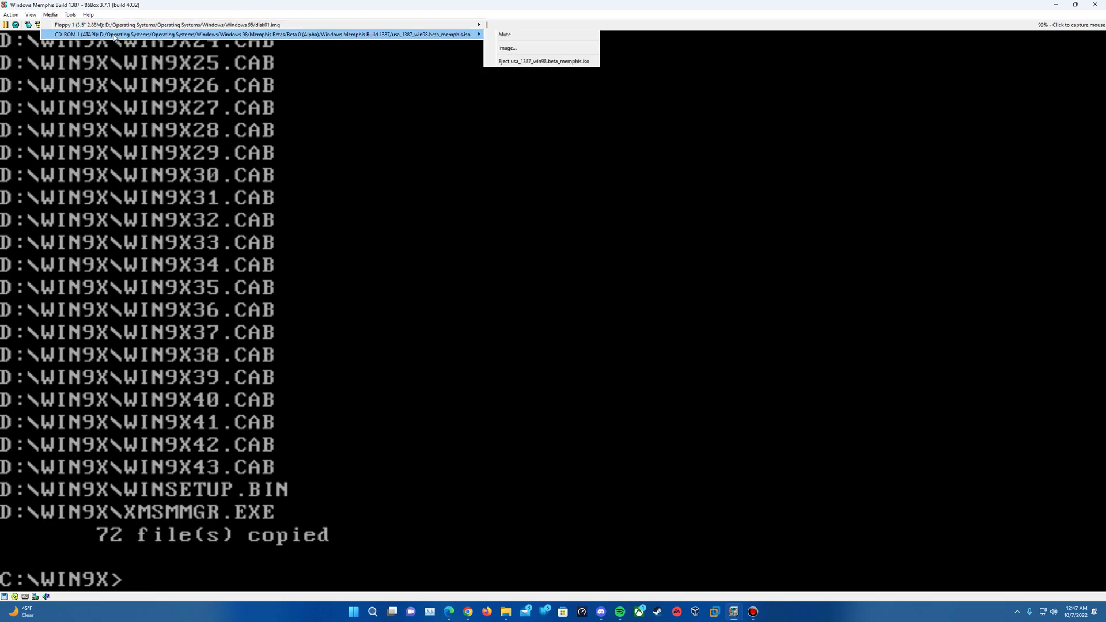
{"action": "left_click", "coordinate": [420, 361]}
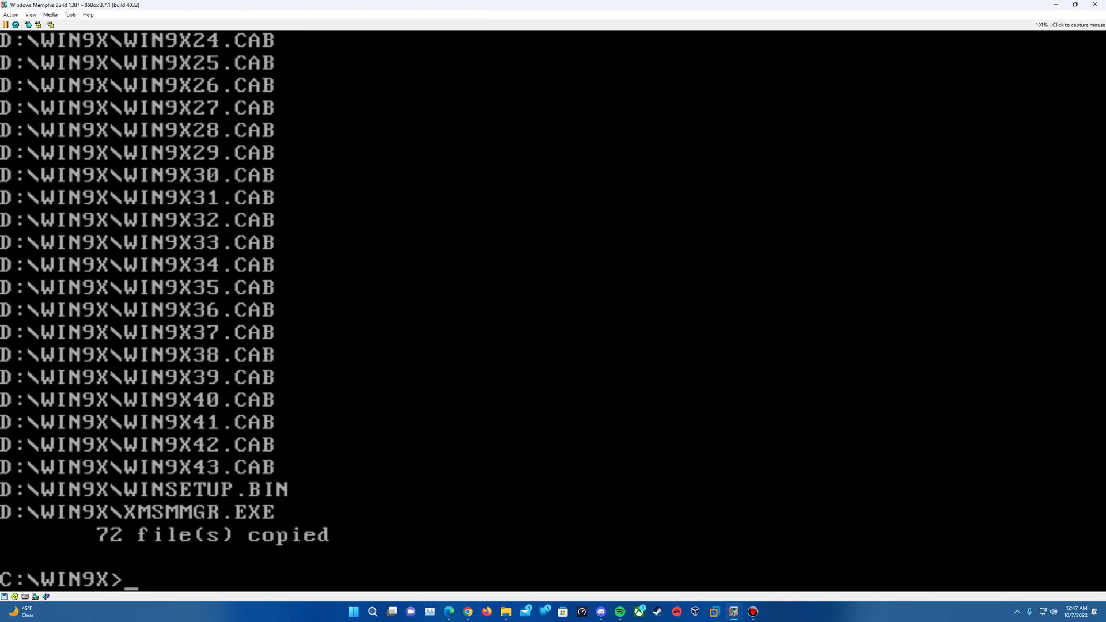
Run setup from C:\WIN9X, continue through the routine system check and begin Memphis Setup
{"action": "left_click", "coordinate": [421, 361]}
{"action": "type", "text": "setup"}
{"action": "key", "text": "Return"}
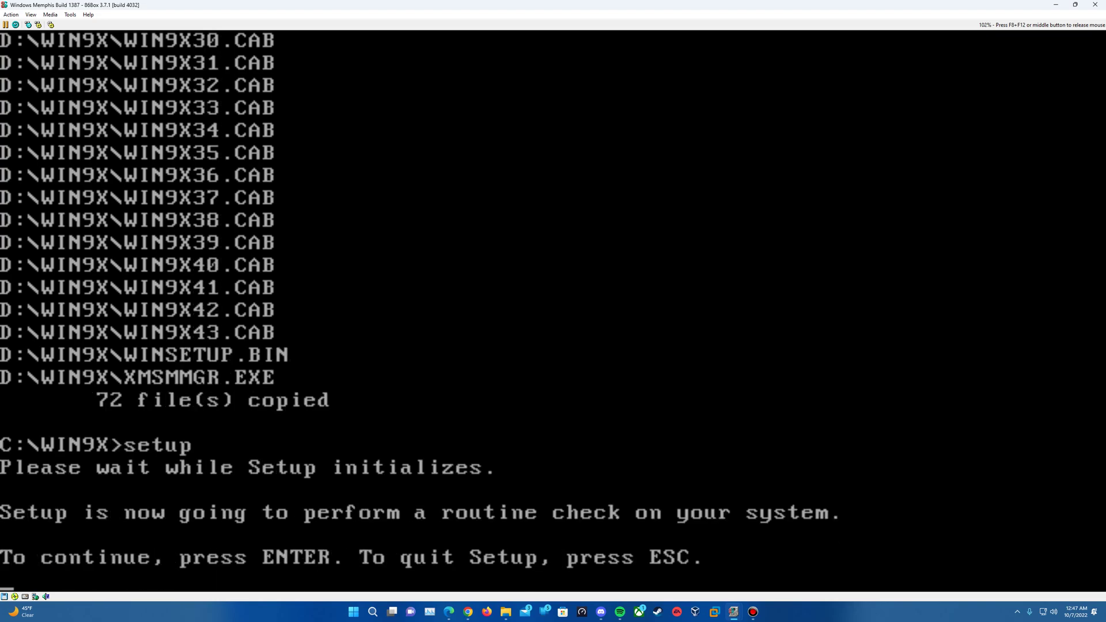
{"action": "key", "text": "Return"}
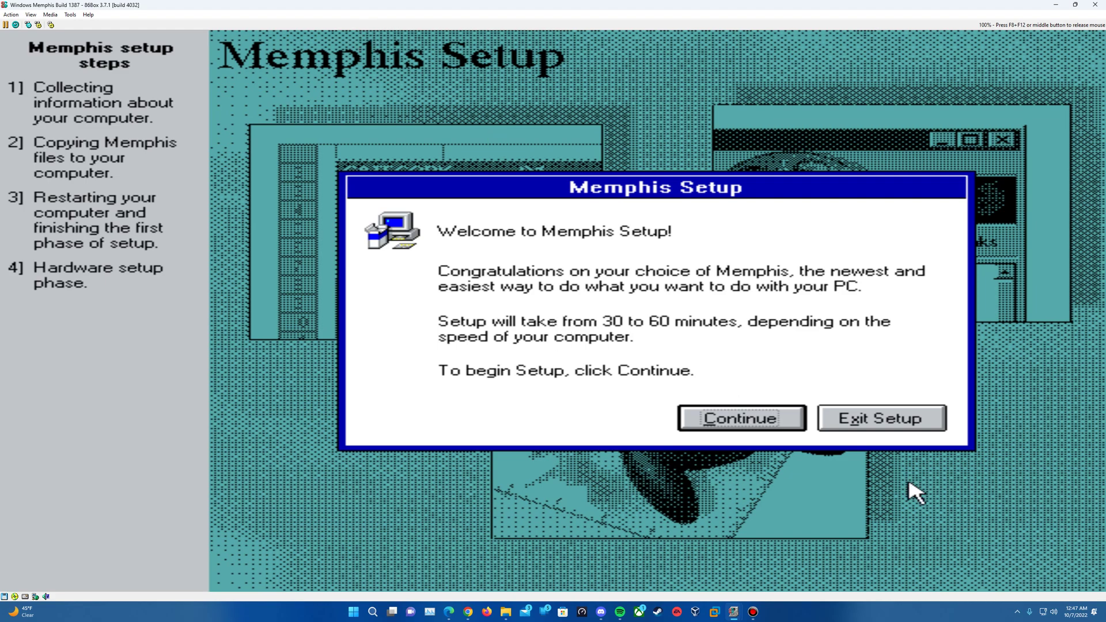
{"action": "left_click", "coordinate": [789, 420]}
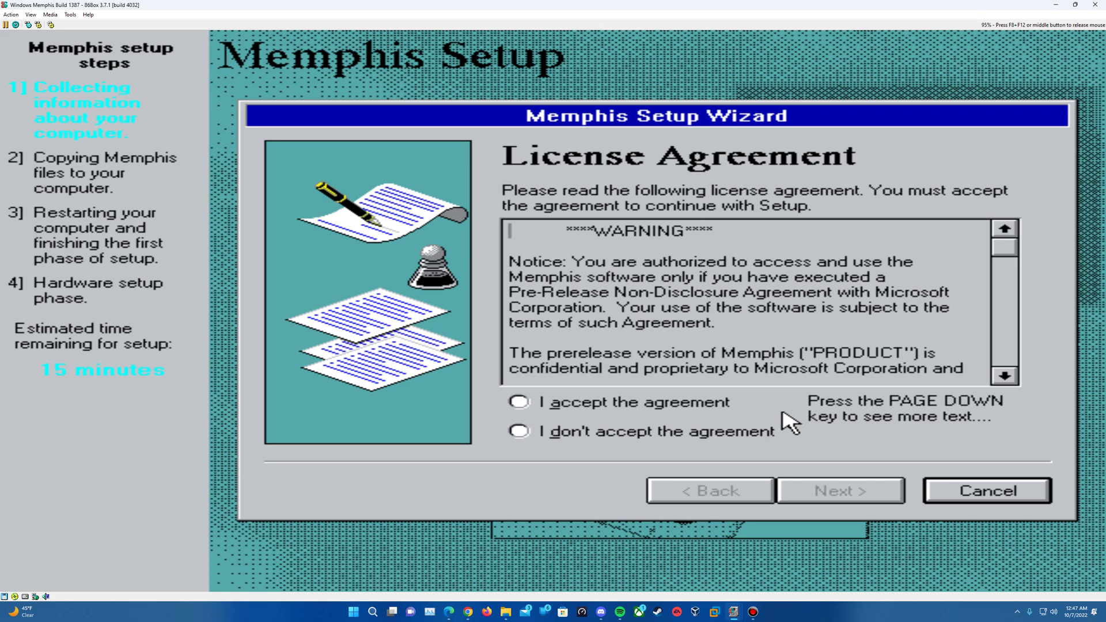
Accept the license agreement and keep C:\WINDOWS as the installation directory
{"action": "left_click", "coordinate": [697, 406]}
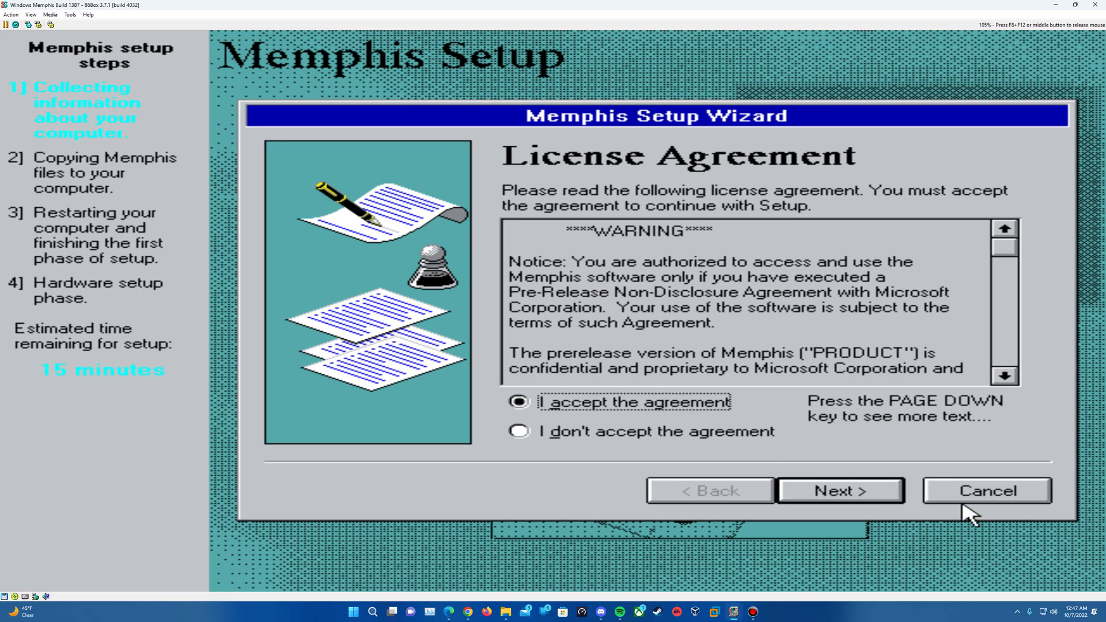
{"action": "left_click", "coordinate": [829, 501]}
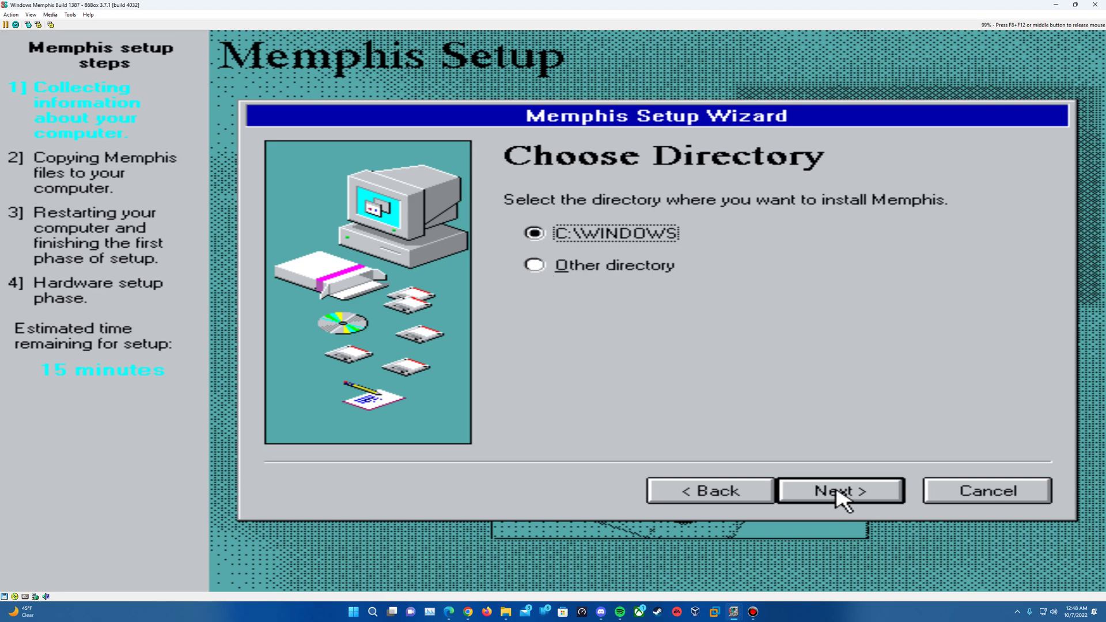
{"action": "left_click", "coordinate": [842, 499]}
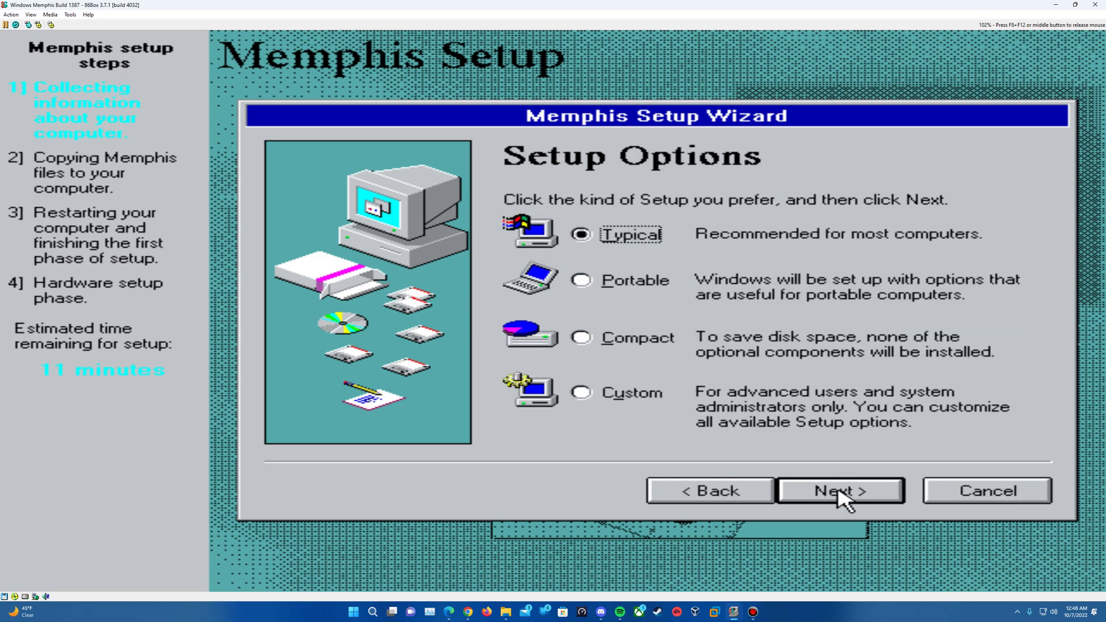
Choose the Custom setup type and enter the user's name, leaving the company blank
{"action": "left_click", "coordinate": [624, 393]}
{"action": "left_click", "coordinate": [843, 503]}
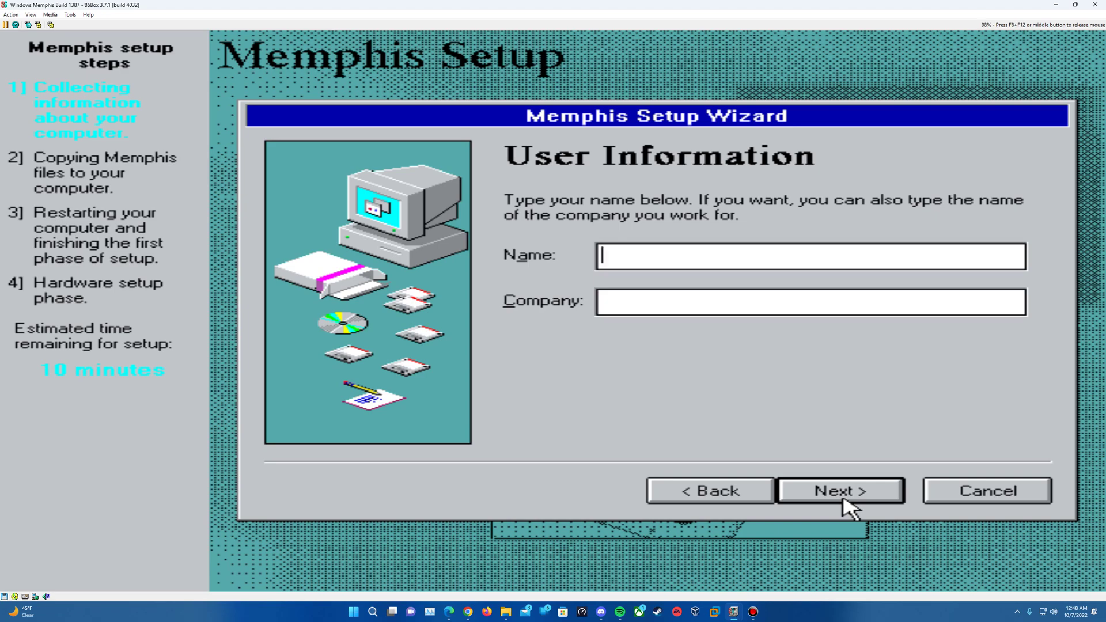
{"action": "type", "text": "Epan"}
{"action": "left_click", "coordinate": [844, 499]}
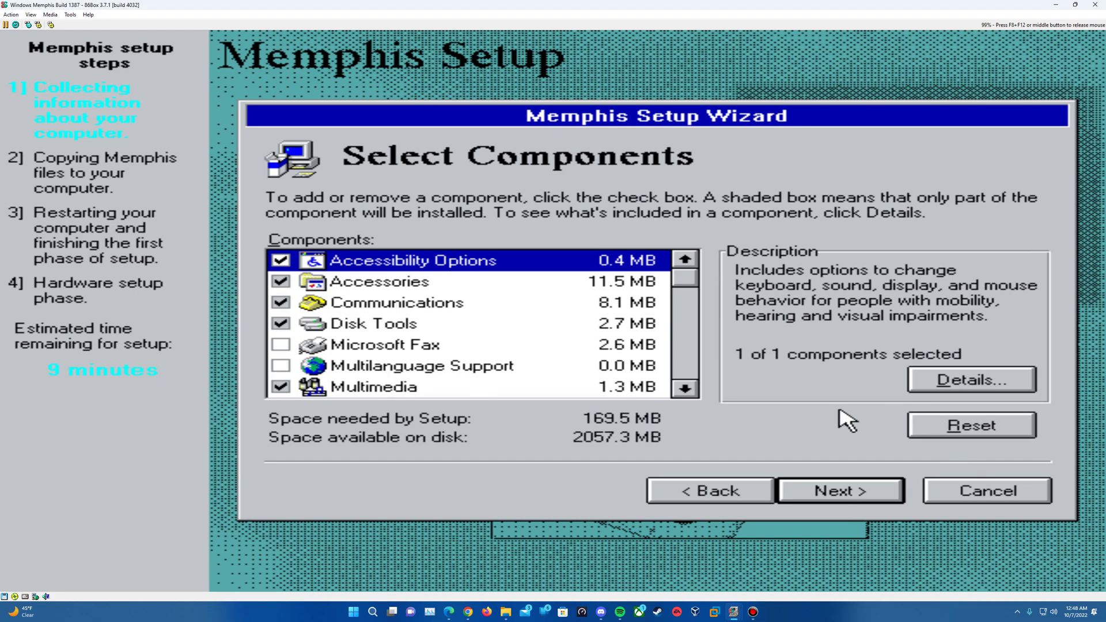
Select all eight Multimedia components, from Audio Compression through Volume Control, and continue with the component selection
{"action": "left_click", "coordinate": [685, 389]}
{"action": "left_click", "coordinate": [684, 388]}
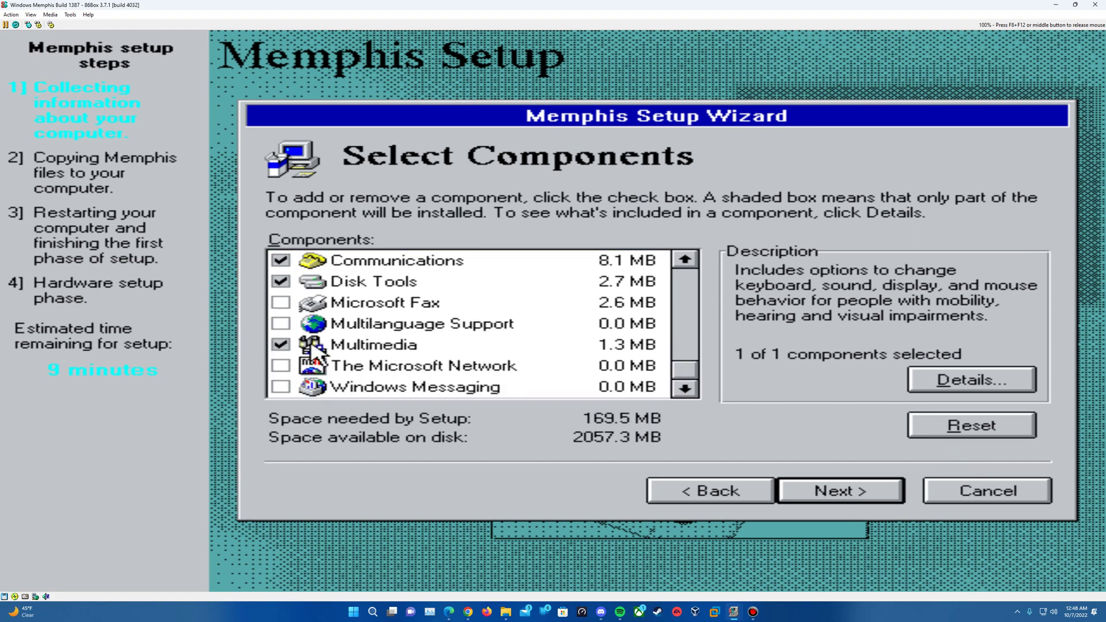
{"action": "double_click", "coordinate": [280, 344]}
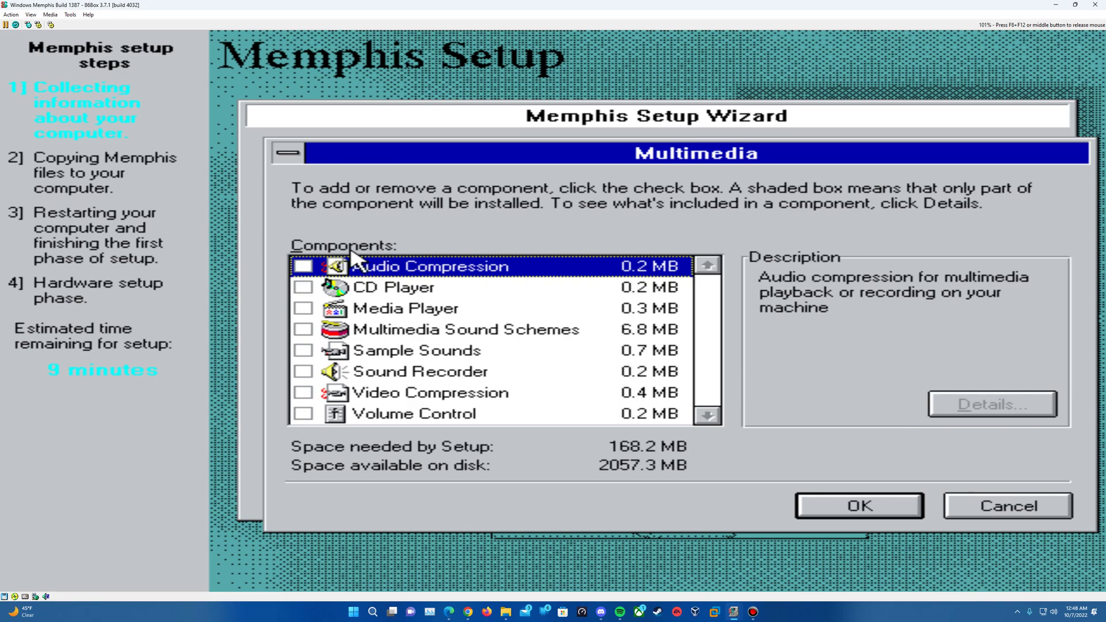
{"action": "left_click", "coordinate": [303, 266]}
{"action": "left_click", "coordinate": [303, 309]}
{"action": "left_click", "coordinate": [302, 287]}
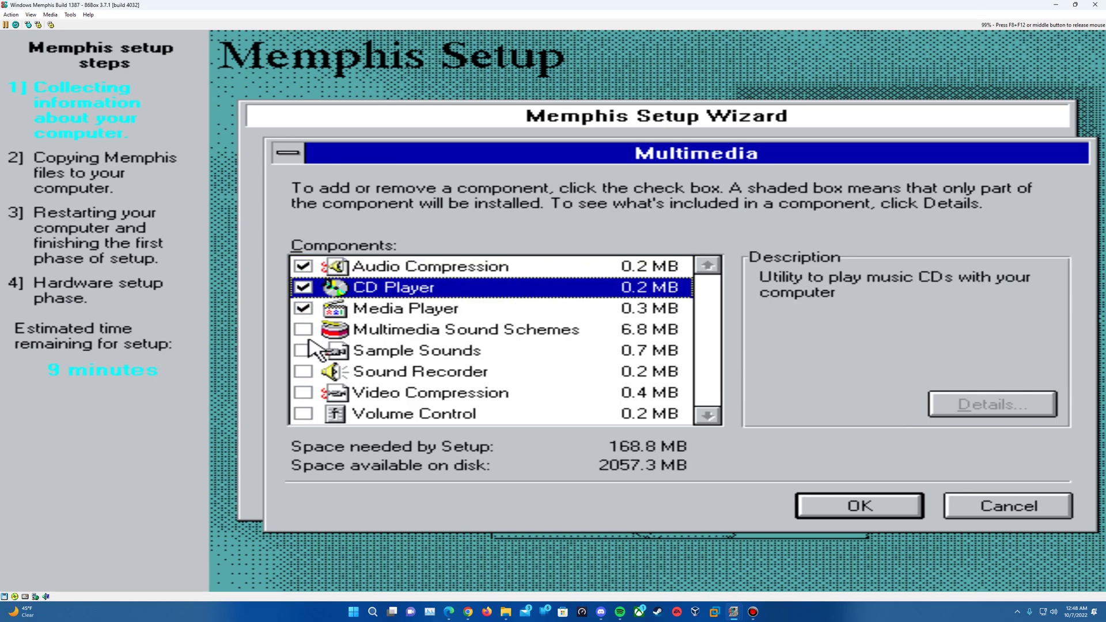
{"action": "left_click", "coordinate": [302, 330]}
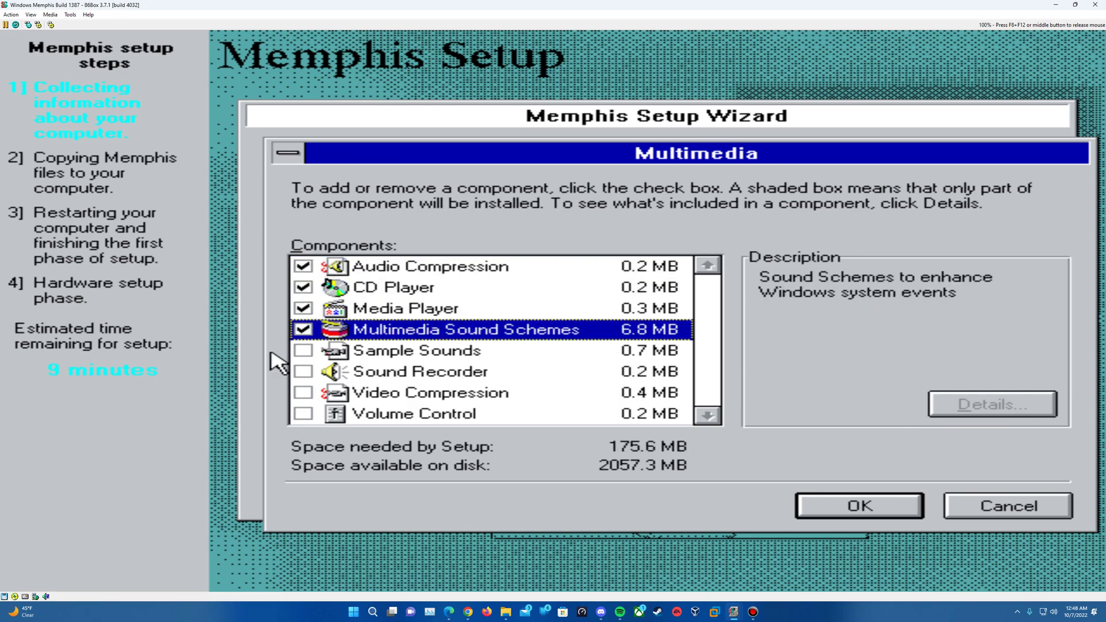
{"action": "left_click", "coordinate": [302, 350]}
{"action": "left_click", "coordinate": [302, 371]}
{"action": "left_click", "coordinate": [302, 392]}
{"action": "left_click", "coordinate": [302, 414]}
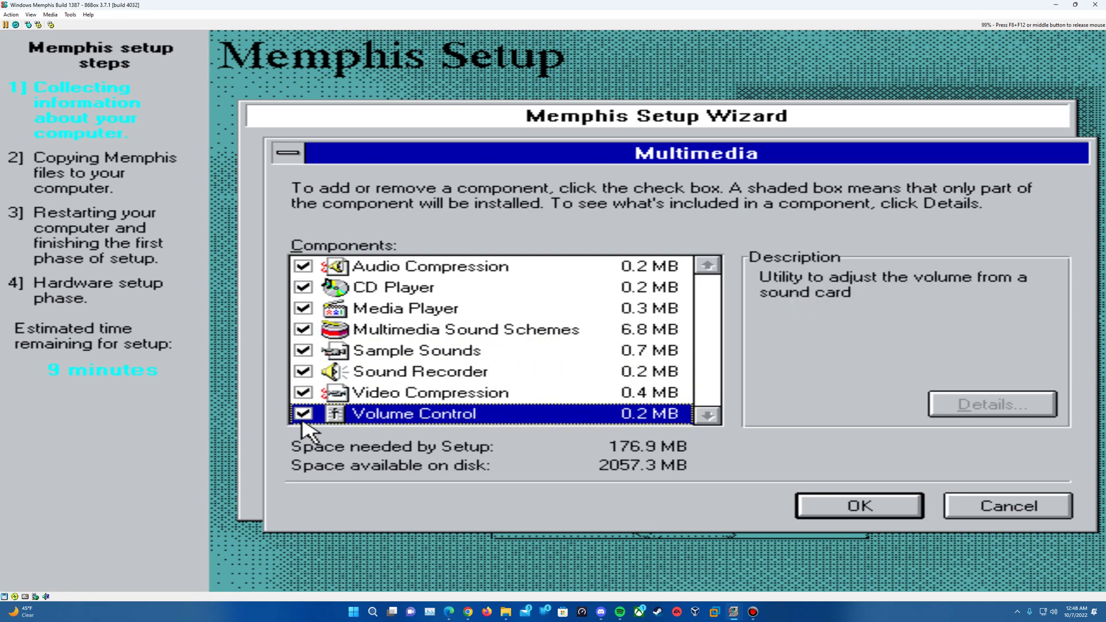
{"action": "left_click", "coordinate": [868, 504]}
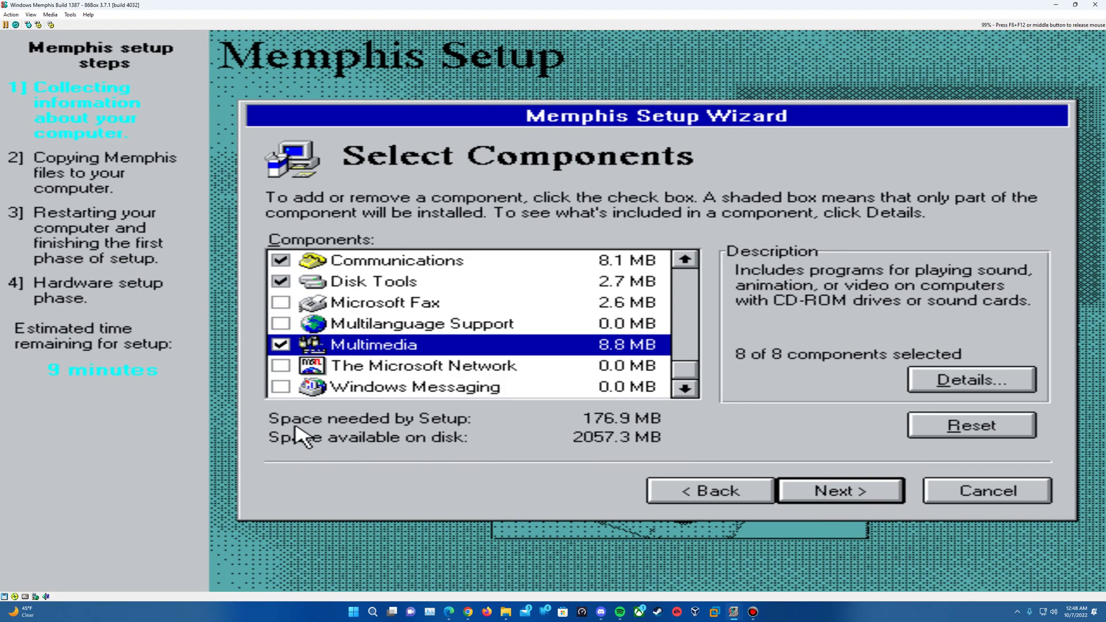
{"action": "left_click", "coordinate": [838, 494]}
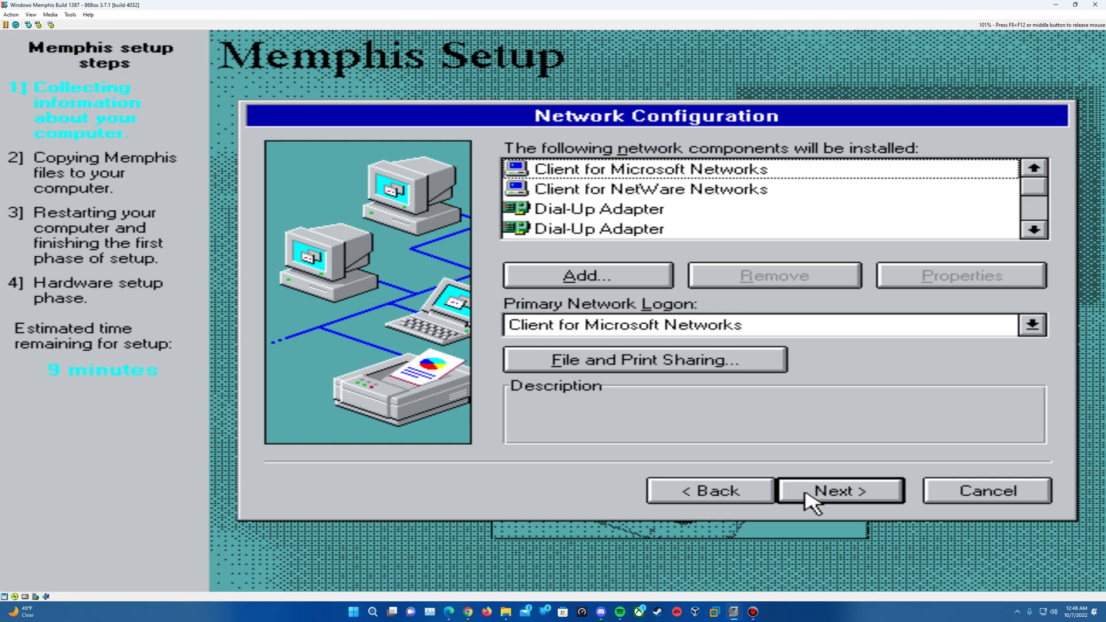
Accept the network components, set the computer name to Memphis1387 and clear the computer description
{"action": "left_click", "coordinate": [806, 493]}
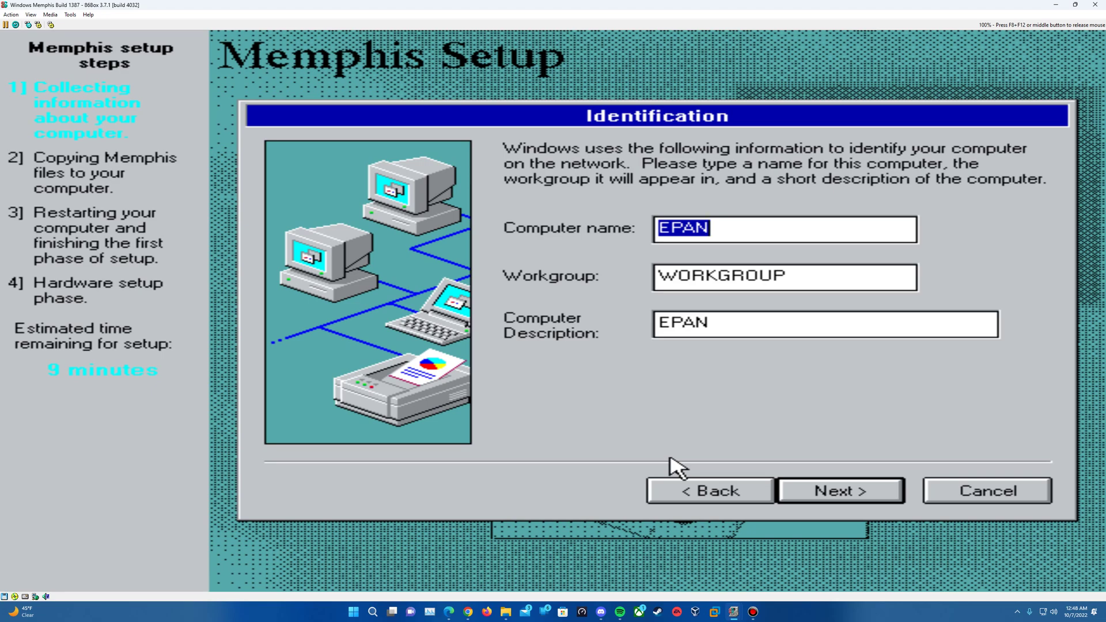
{"action": "type", "text": "Memphis"}
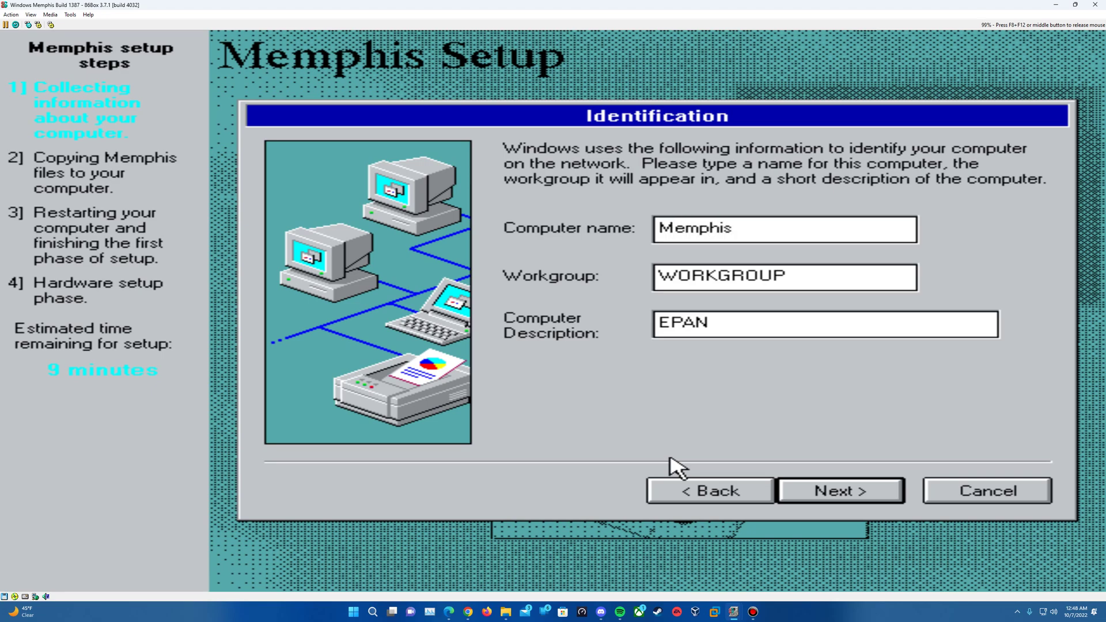
{"action": "type", "text": "1387"}
{"action": "key", "text": "Tab"}
{"action": "key", "text": "Tab"}
{"action": "key", "text": "BackSpace"}
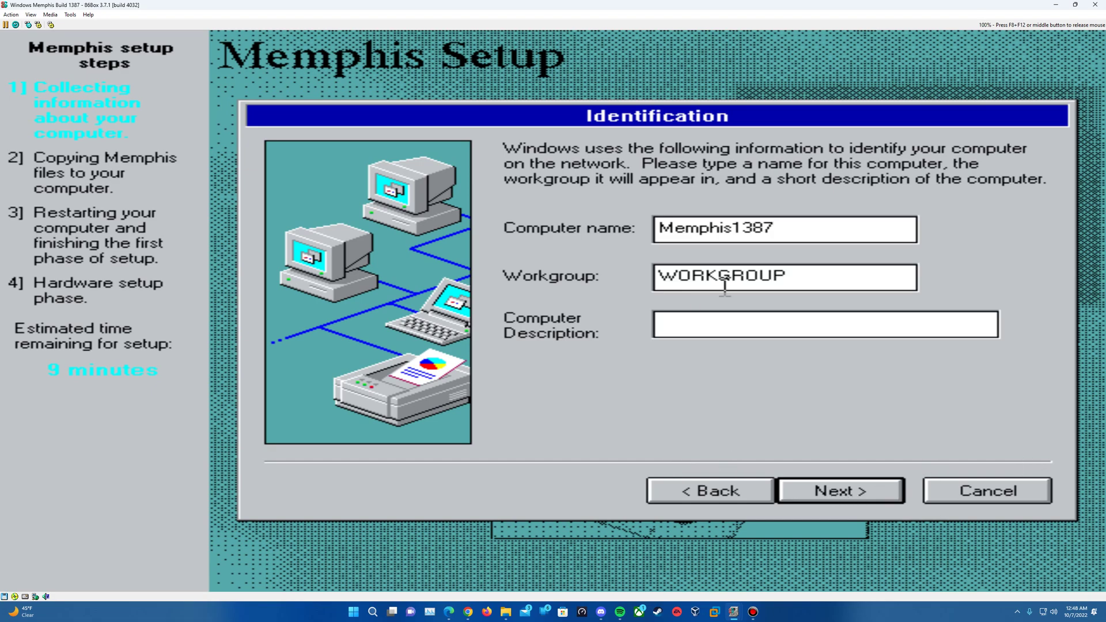
{"action": "left_click", "coordinate": [881, 508]}
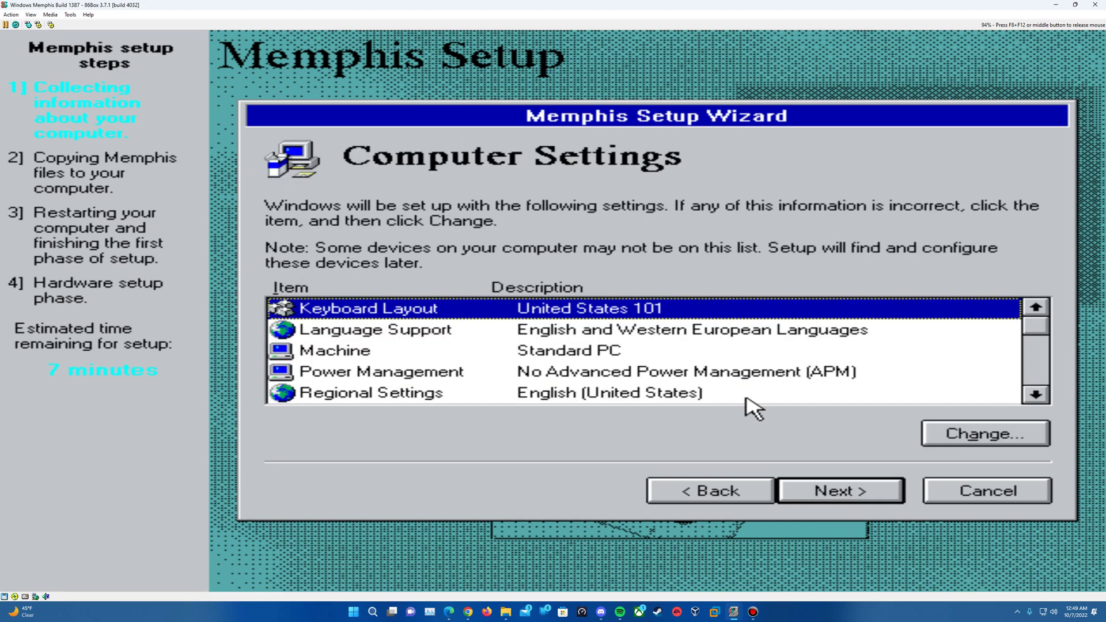
Accept the computer settings, skip creating the startup disk and start copying the Memphis files
{"action": "left_click", "coordinate": [841, 495]}
{"action": "left_click", "coordinate": [841, 494]}
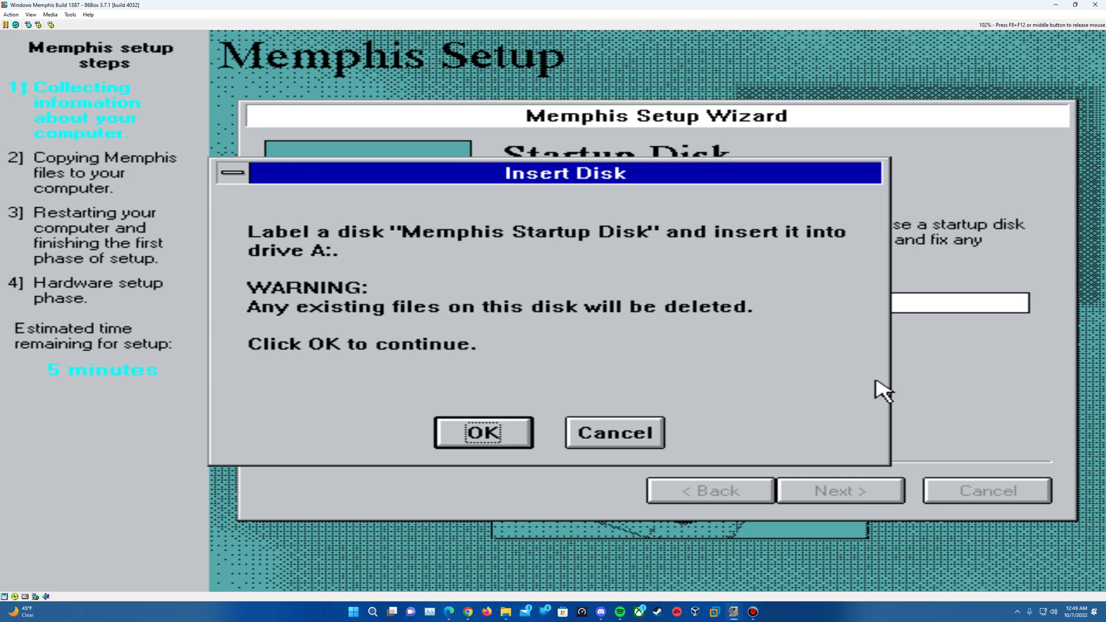
{"action": "left_click", "coordinate": [599, 442]}
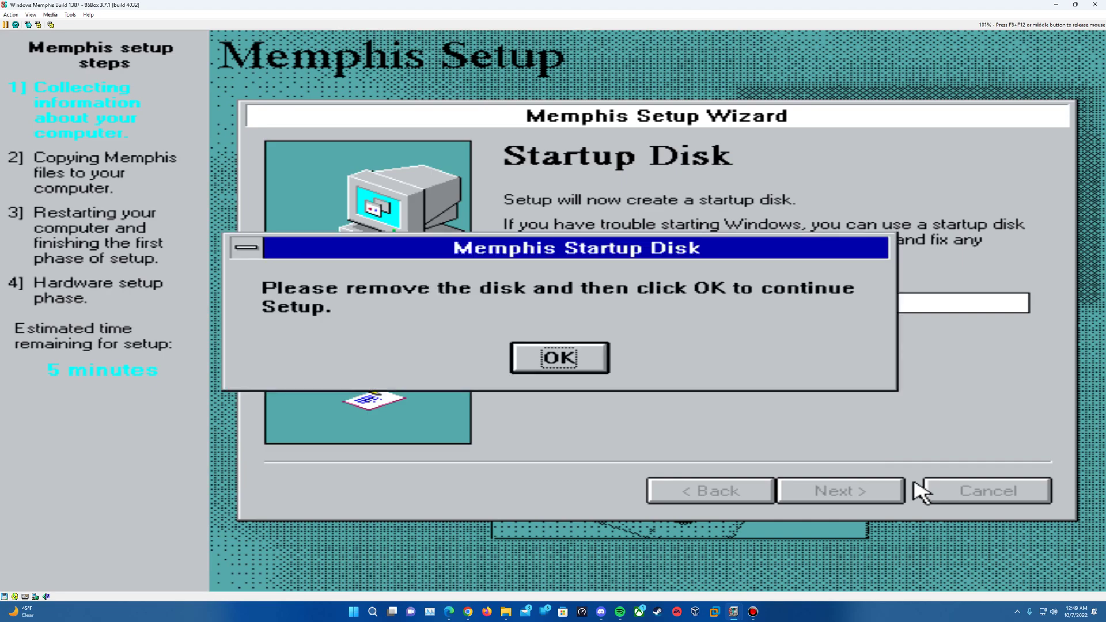
{"action": "left_click", "coordinate": [550, 366]}
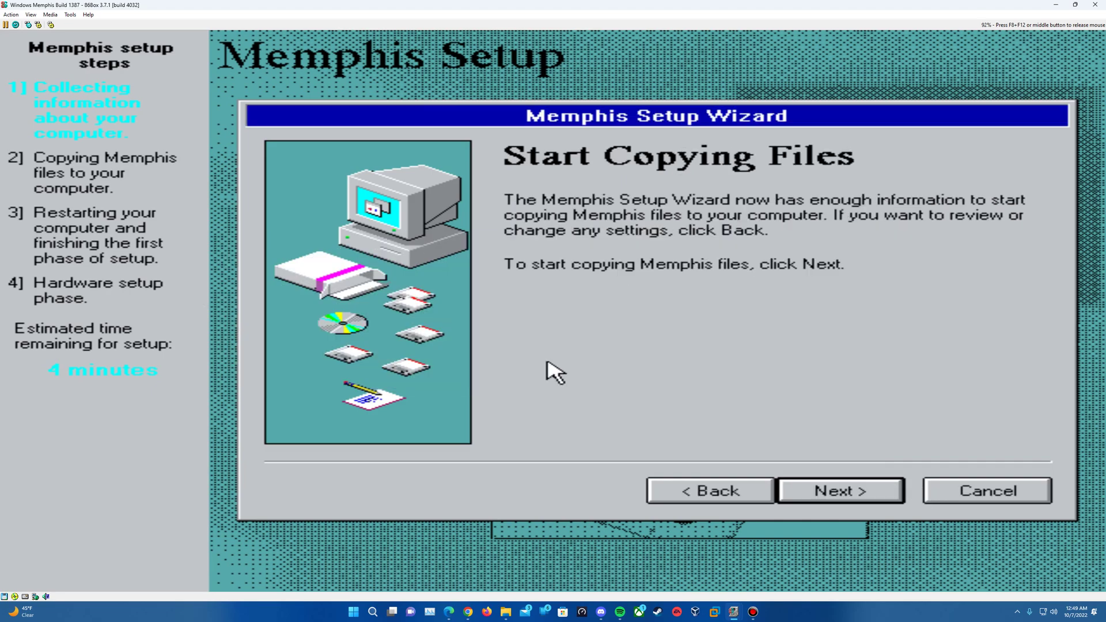
{"action": "left_click", "coordinate": [841, 493]}
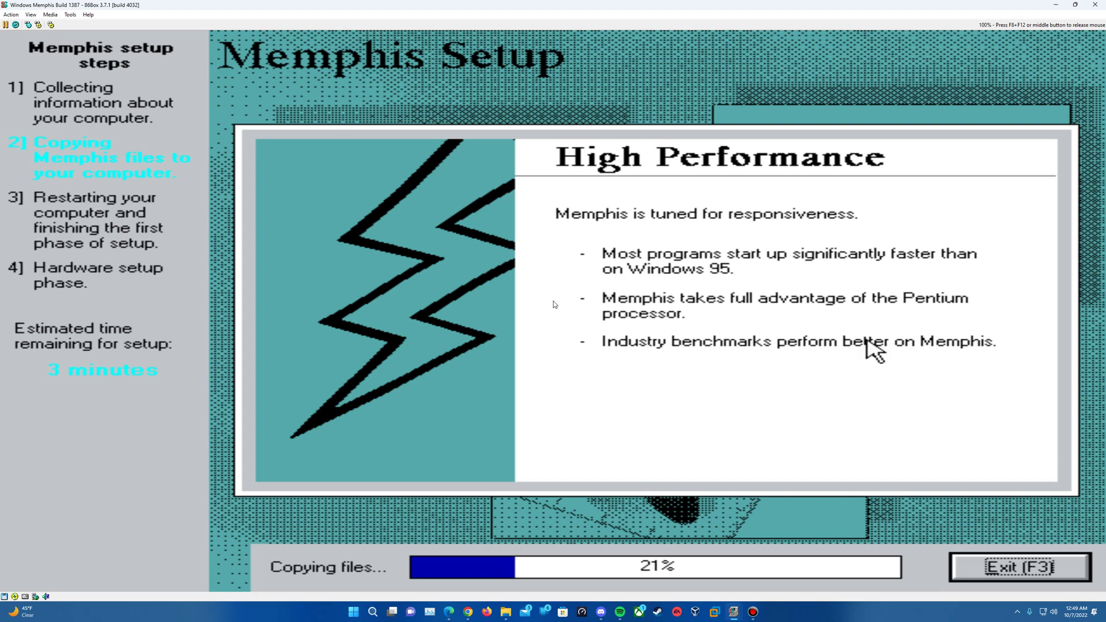
Restart the virtual machine from Setup and eject disk01.img from the floppy drive
{"action": "key", "text": "F8+F12"}
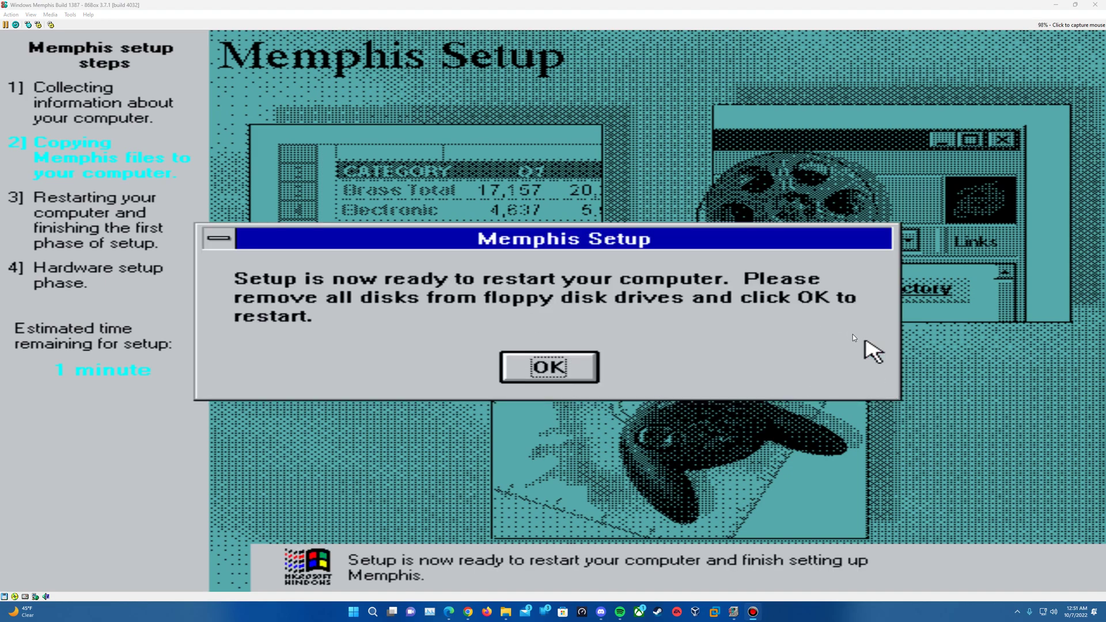
{"action": "left_click", "coordinate": [866, 341]}
{"action": "left_click", "coordinate": [550, 367]}
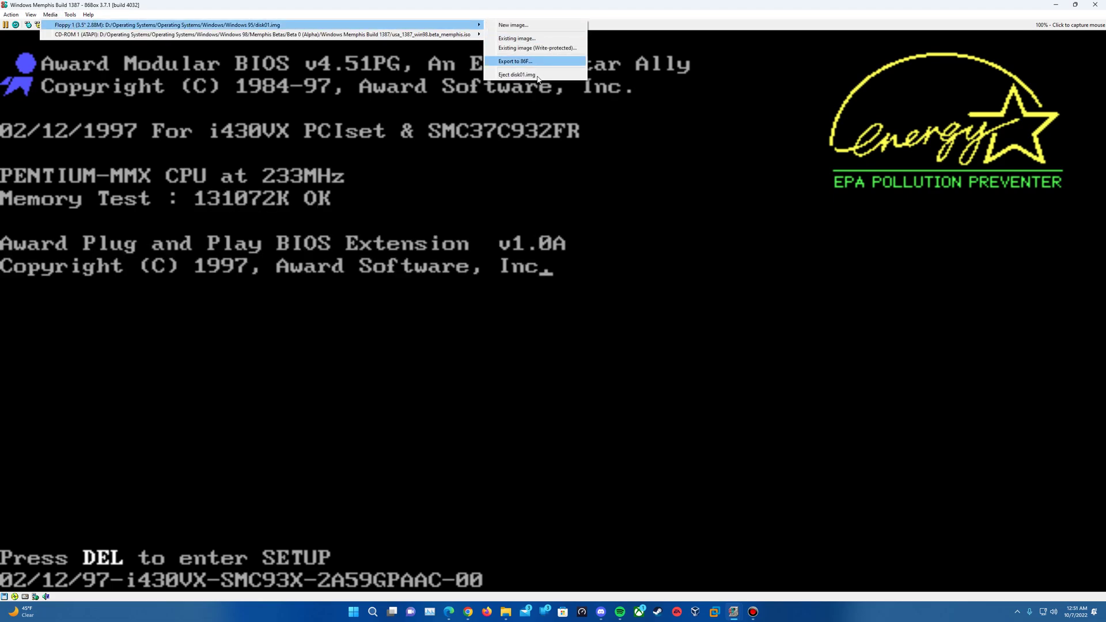
{"action": "left_click", "coordinate": [524, 74]}
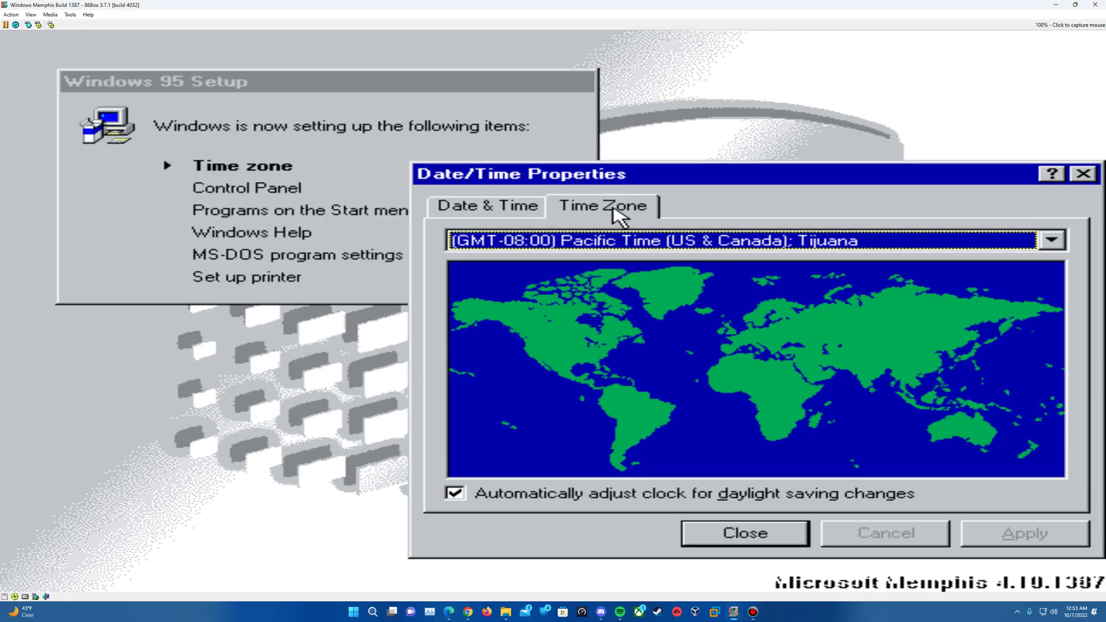
Set the time zone to (GMT-06:00) Central Time (US & Canada), apply it and close the date and time settings
{"action": "left_click", "coordinate": [640, 242]}
{"action": "left_click", "coordinate": [684, 320]}
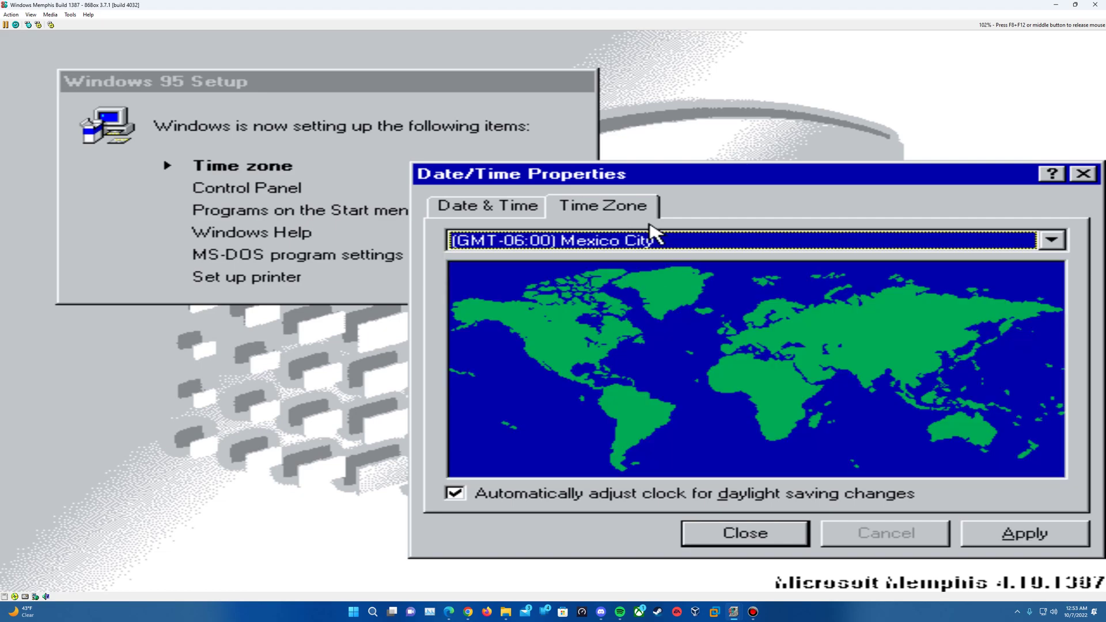
{"action": "left_click", "coordinate": [696, 239]}
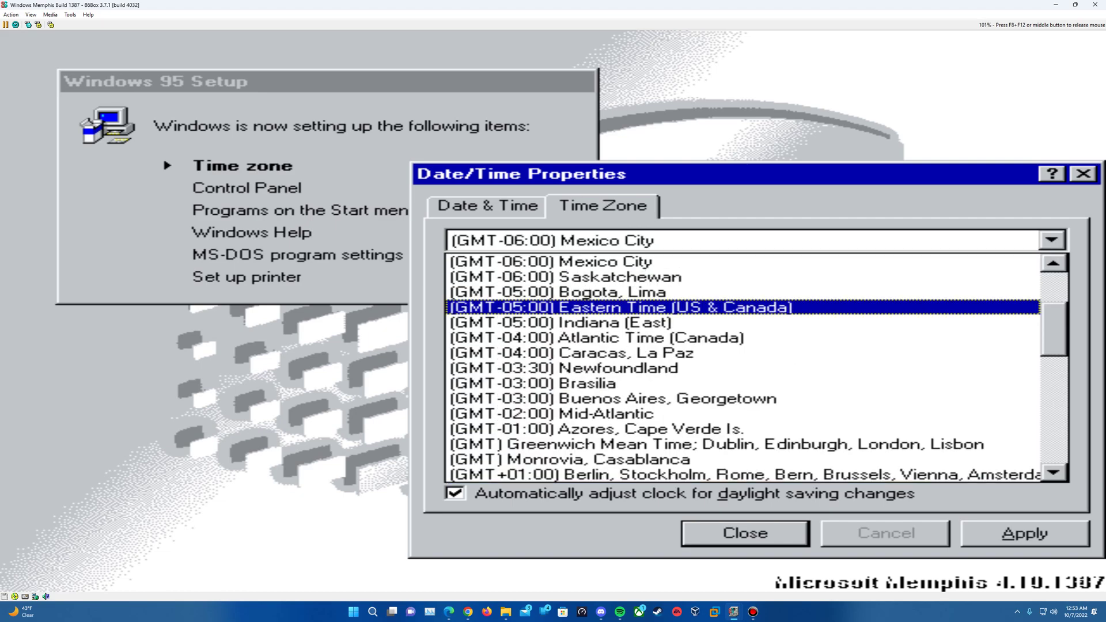
{"action": "left_click", "coordinate": [1053, 263]}
{"action": "left_click", "coordinate": [533, 262]}
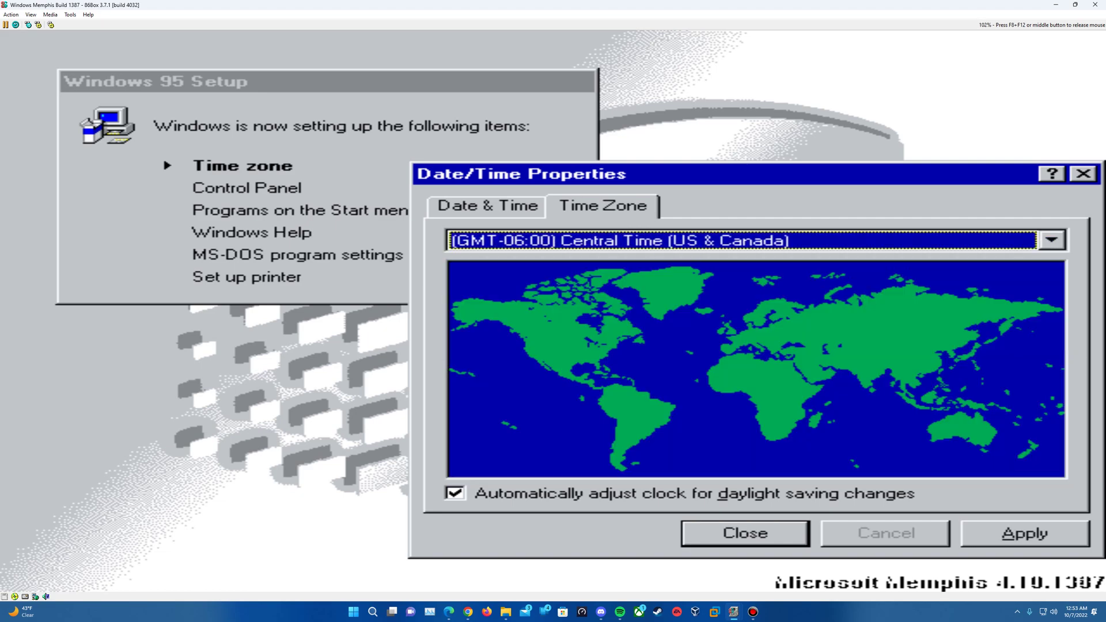
{"action": "left_click", "coordinate": [495, 202]}
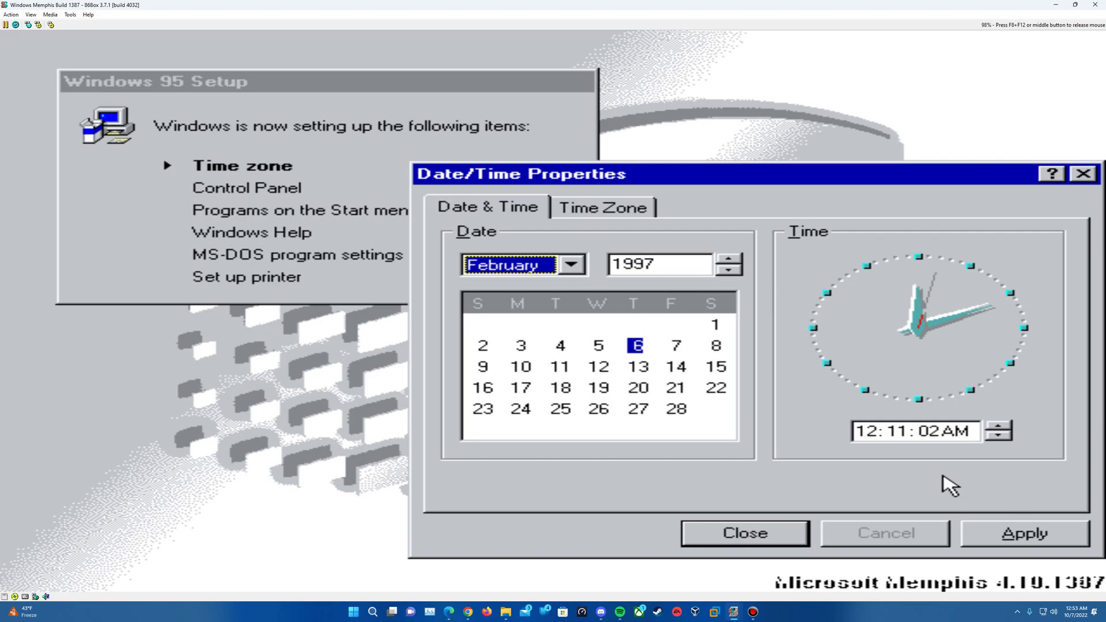
{"action": "left_click", "coordinate": [599, 209]}
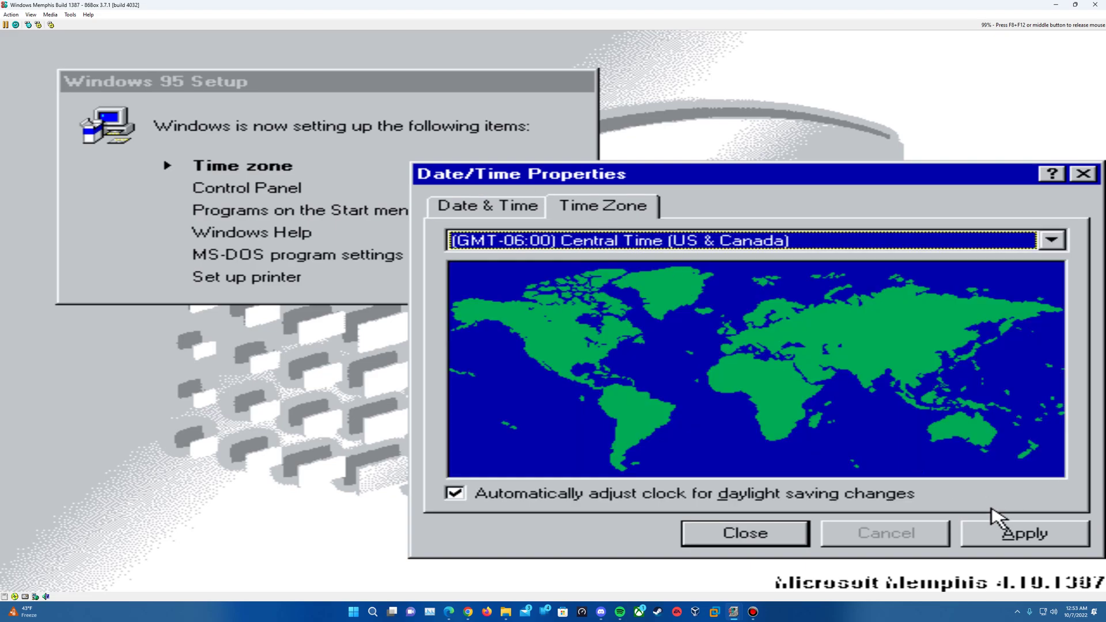
{"action": "left_click", "coordinate": [1024, 540]}
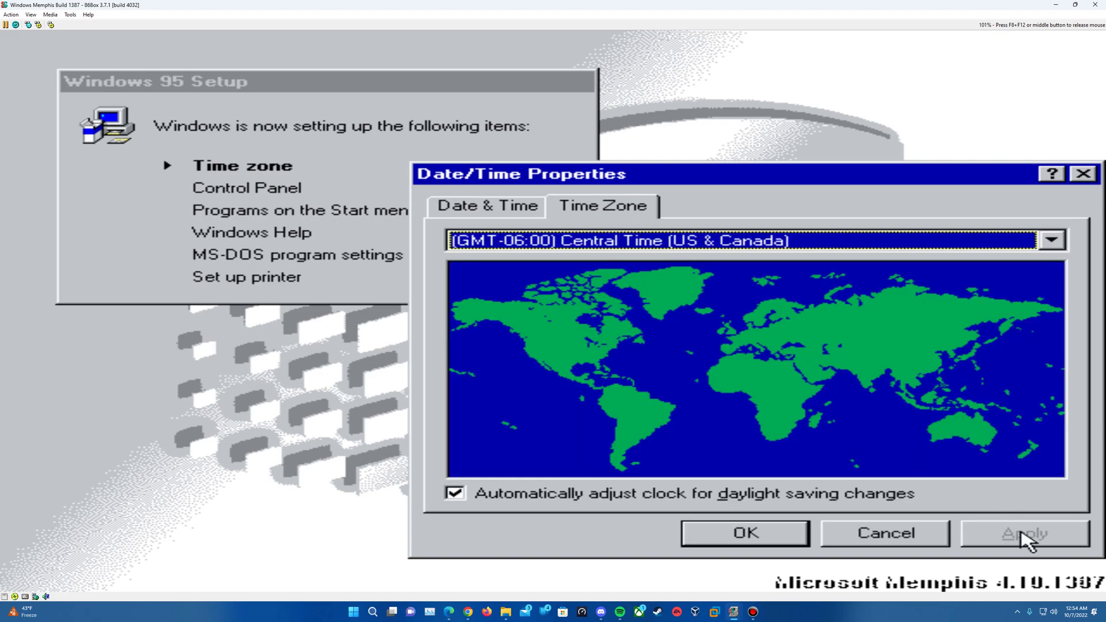
{"action": "left_click", "coordinate": [785, 534]}
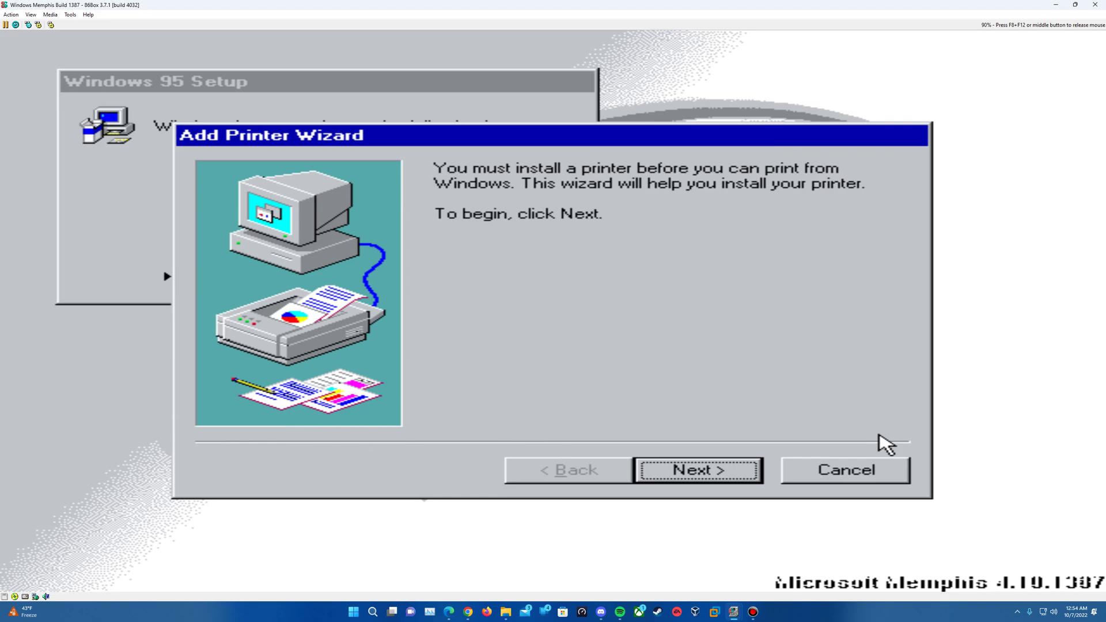
Skip the printer installation and restart the computer from Setup
{"action": "left_click", "coordinate": [877, 466]}
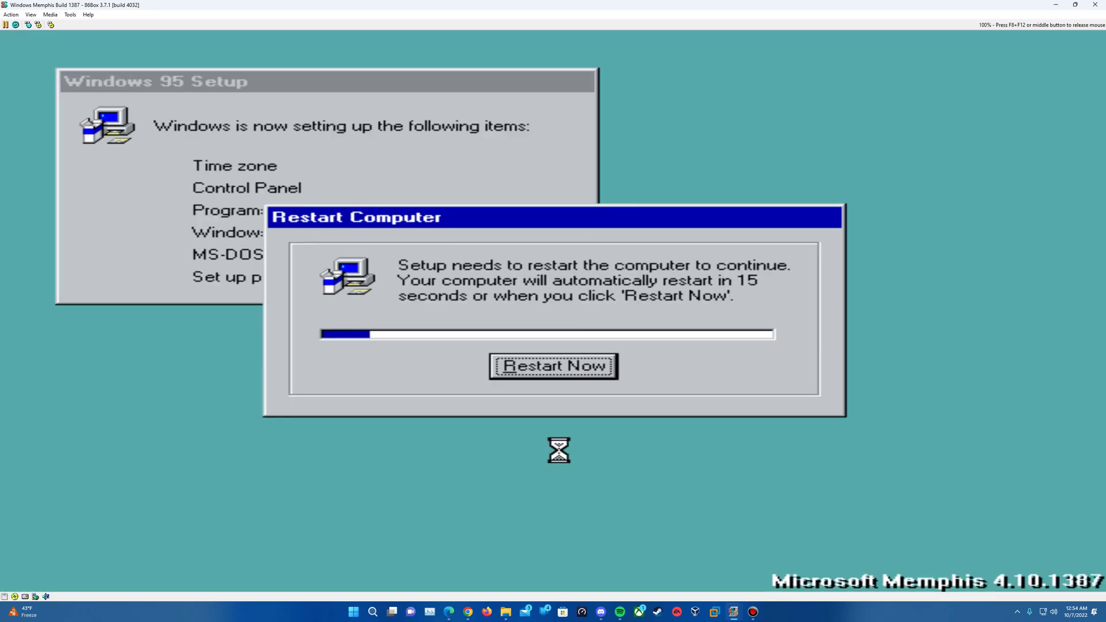
{"action": "left_click", "coordinate": [560, 368]}
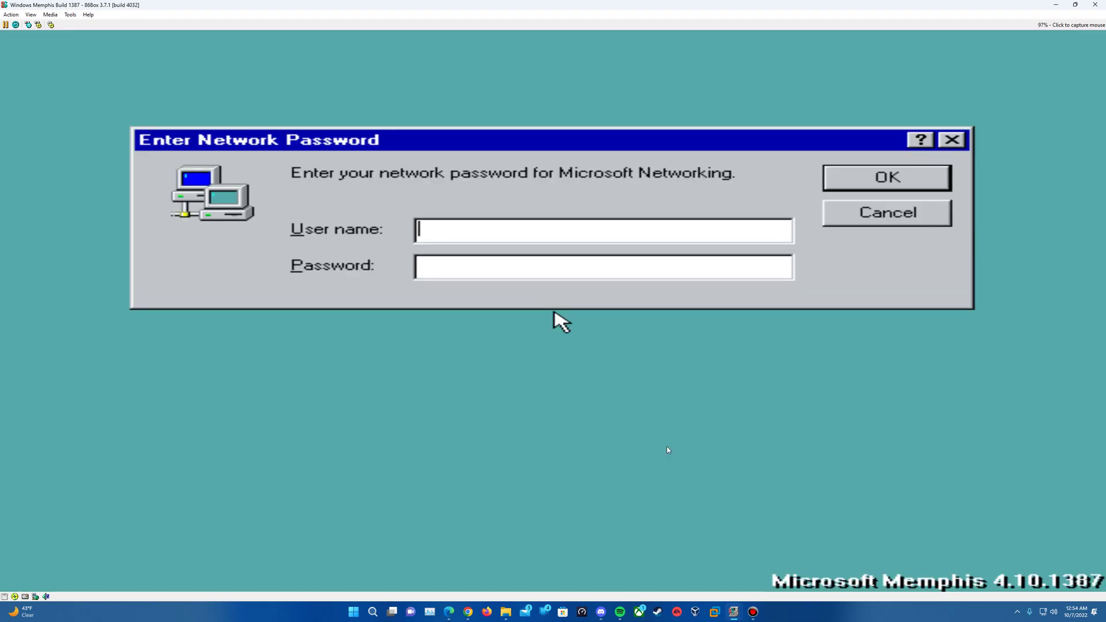
Log on to Microsoft Networking with the user name and a blank password, and close the Welcome screen
{"action": "left_click", "coordinate": [554, 315]}
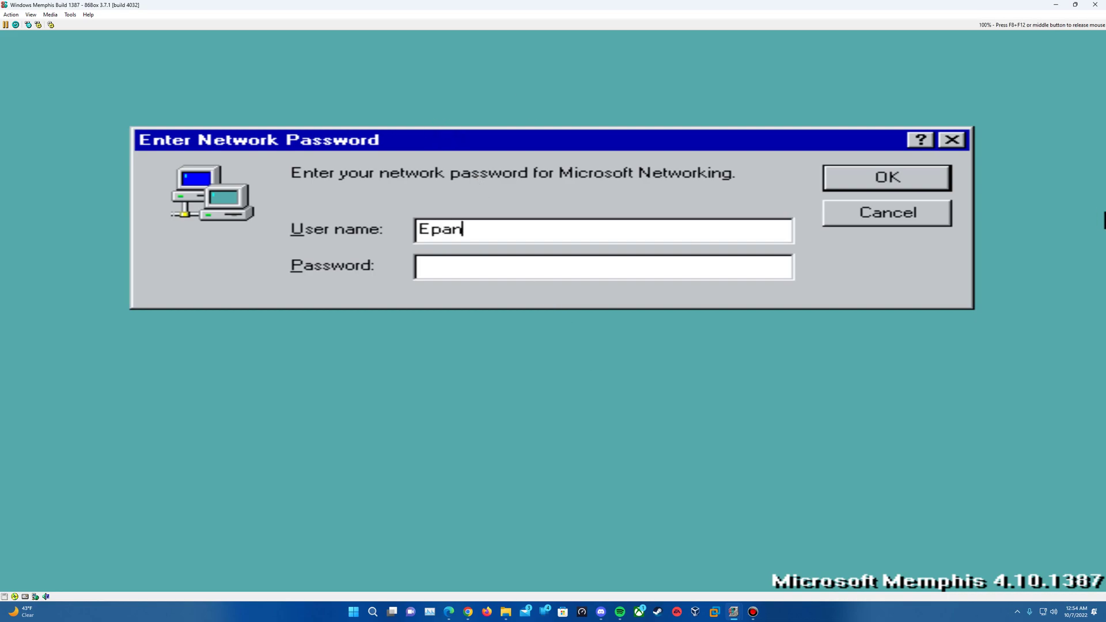
{"action": "left_click", "coordinate": [831, 178]}
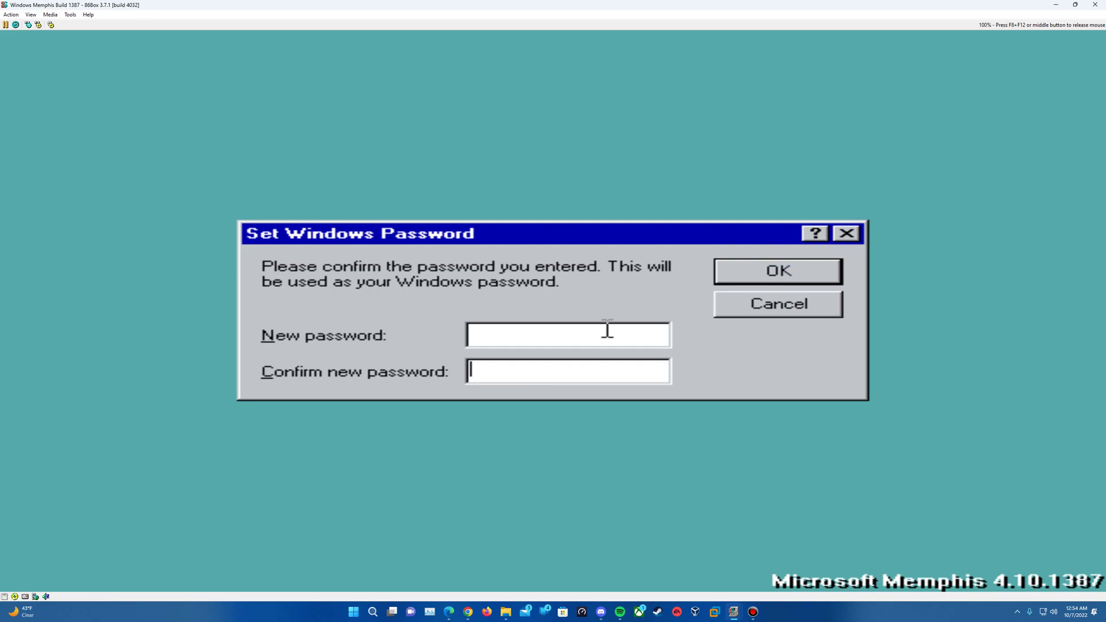
{"action": "left_click", "coordinate": [790, 277]}
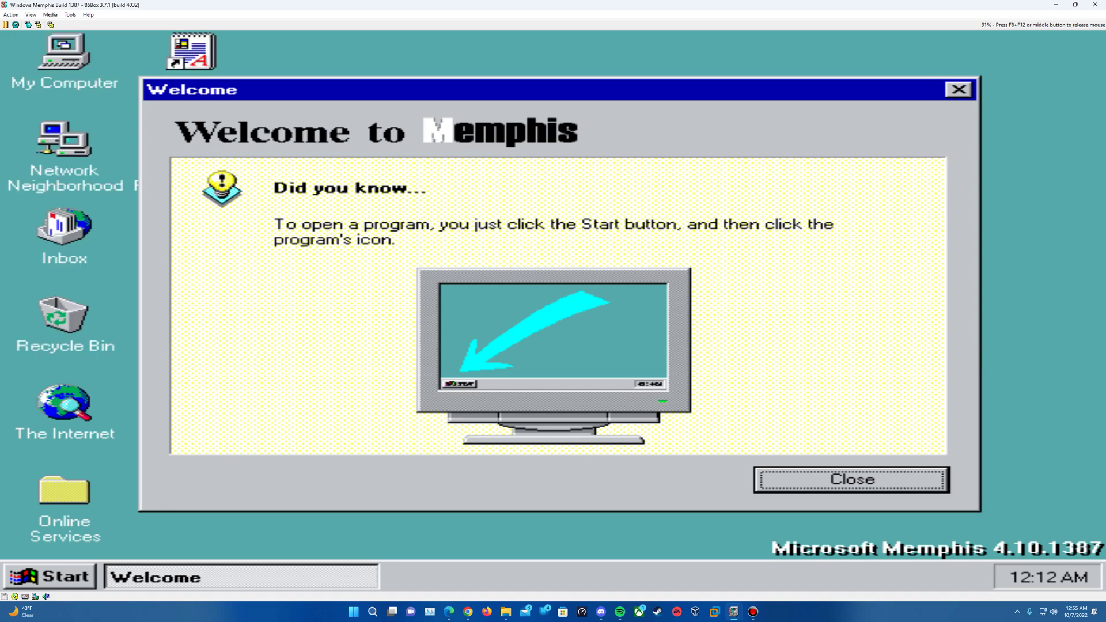
{"action": "left_click", "coordinate": [886, 480]}
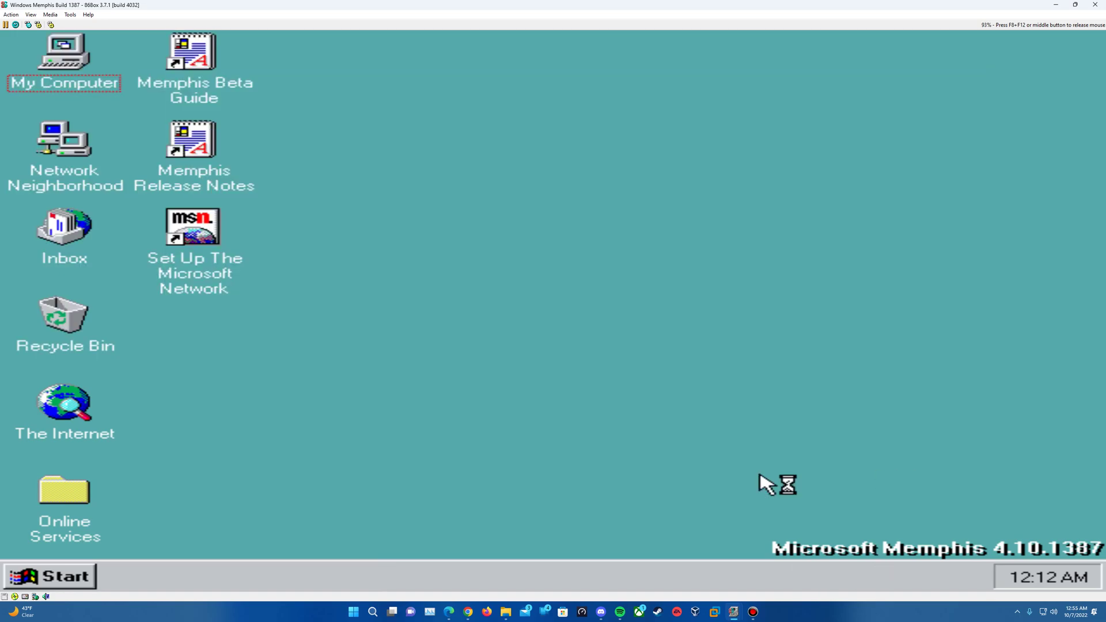
{"action": "left_click", "coordinate": [43, 581]}
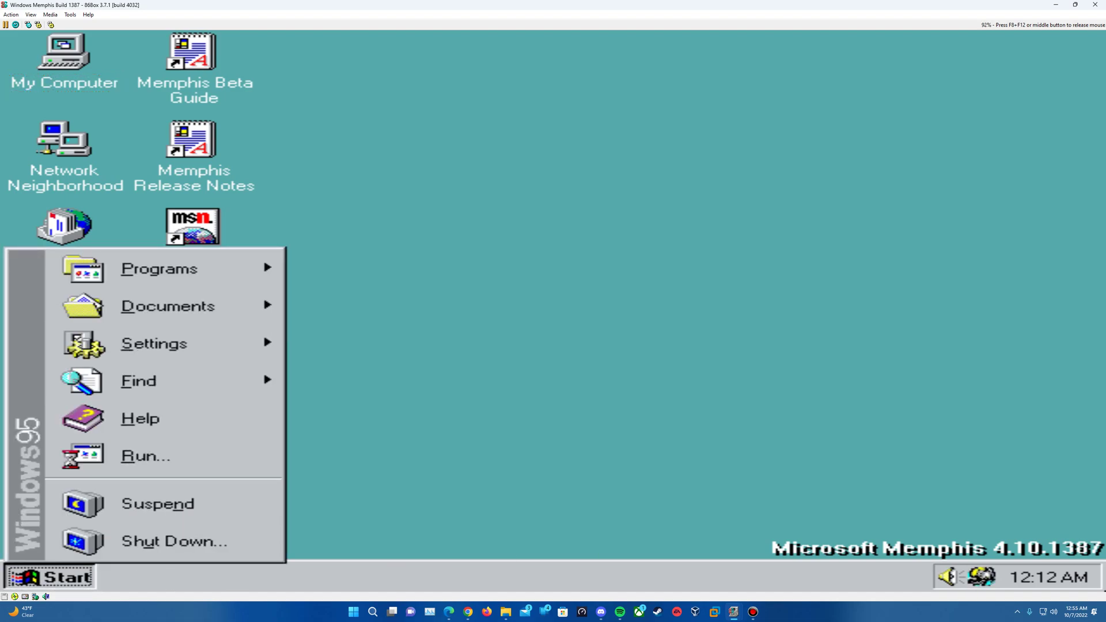
{"action": "left_click", "coordinate": [956, 577]}
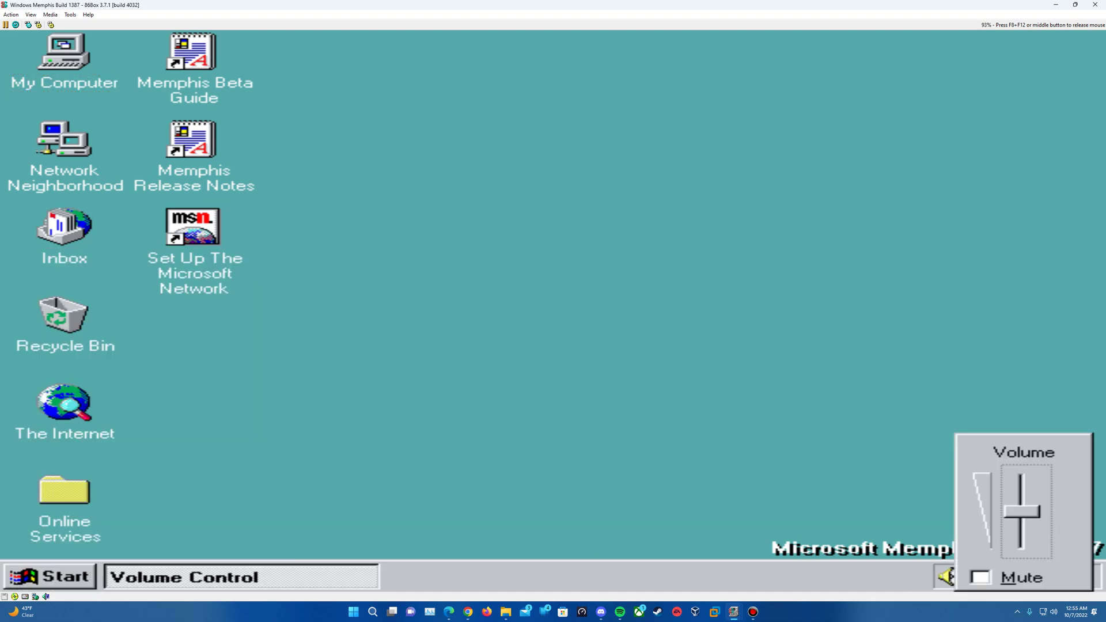
{"action": "left_click", "coordinate": [576, 416]}
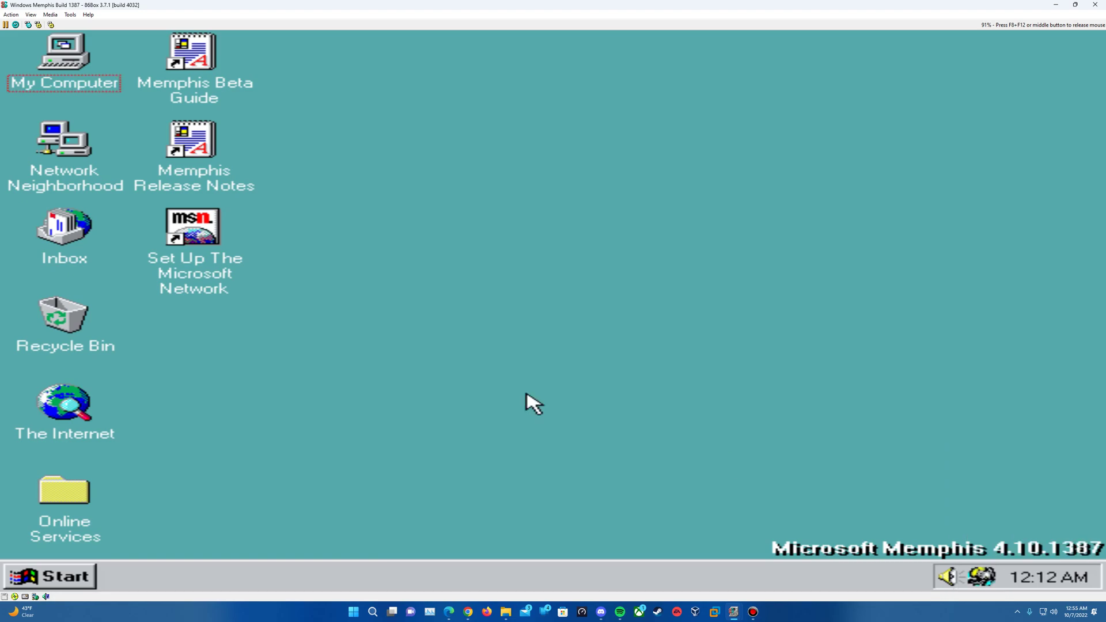
Open the Sounds settings from Control Panel and preview the sound of the Exit Windows event
{"action": "left_click", "coordinate": [7, 570]}
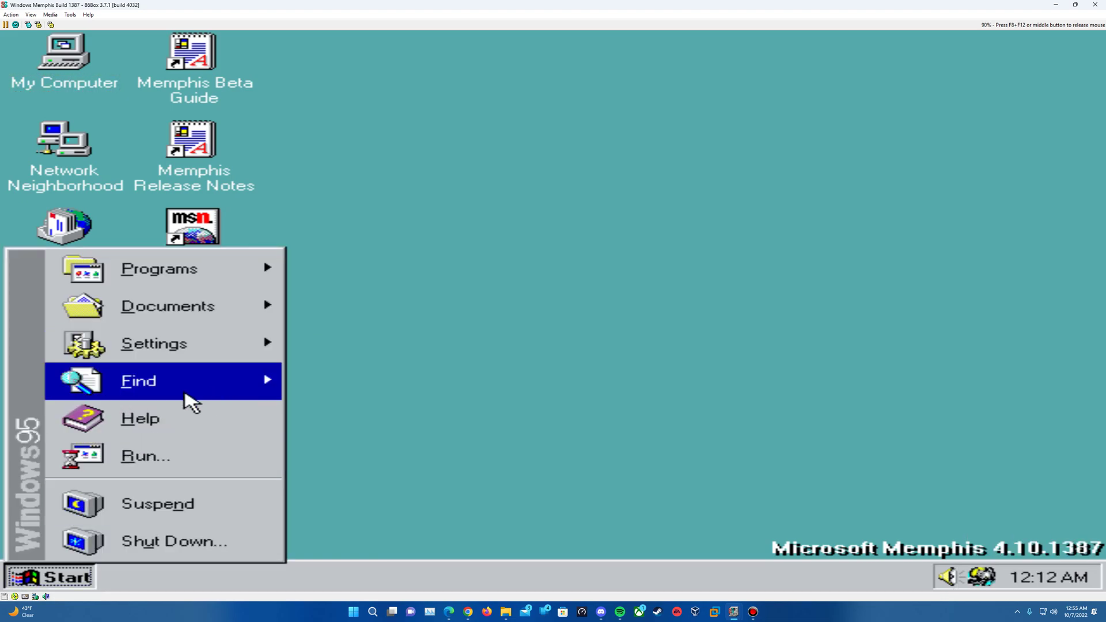
{"action": "mouse_move", "coordinate": [218, 353]}
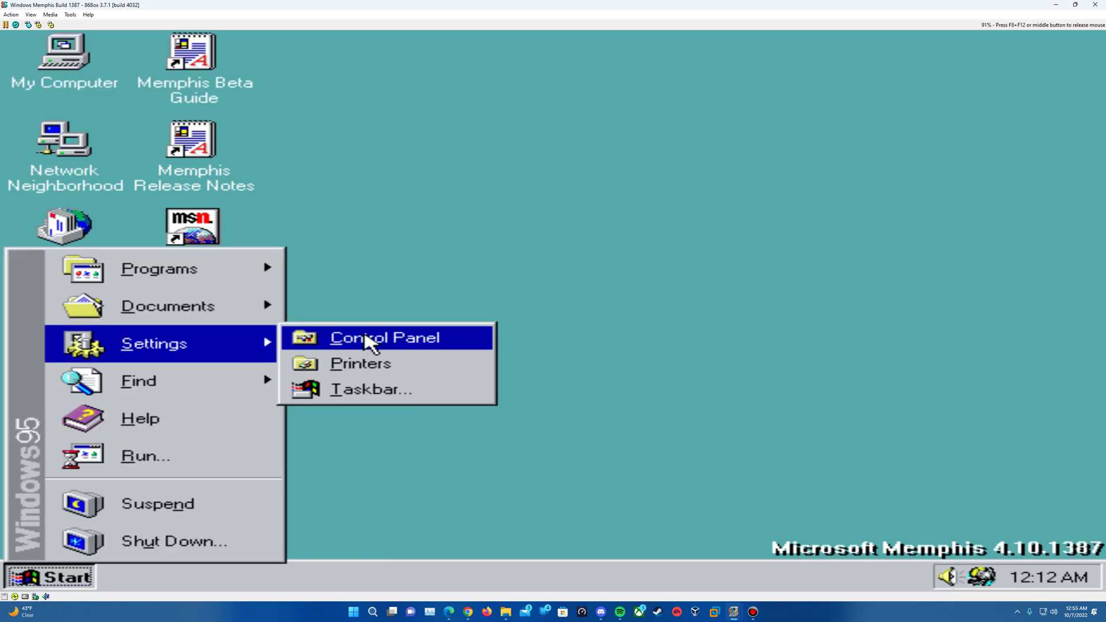
{"action": "left_click", "coordinate": [367, 337]}
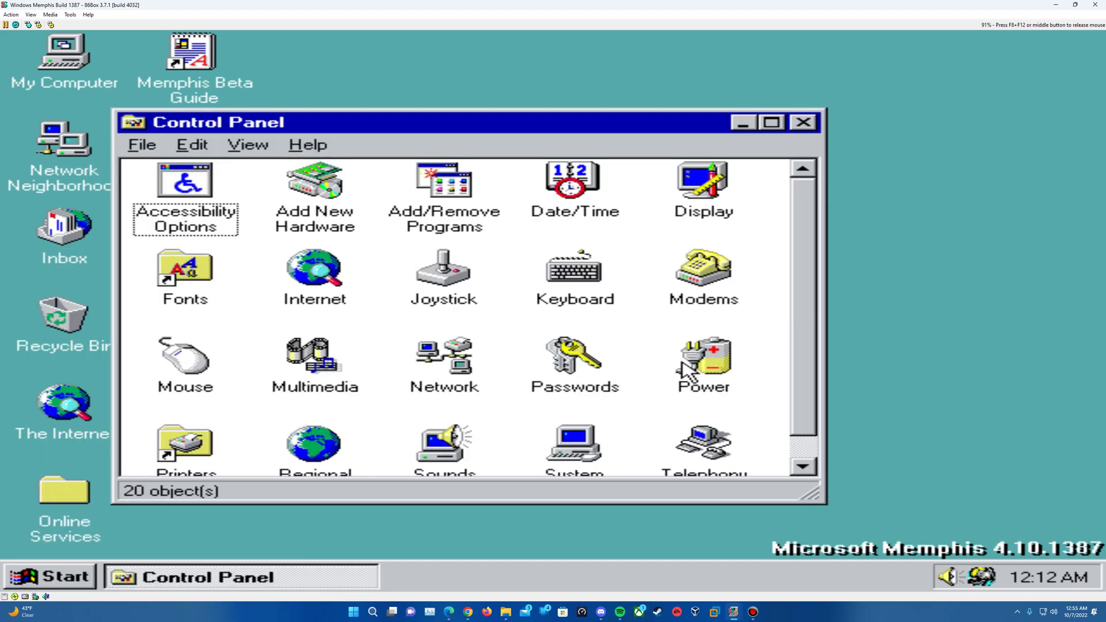
{"action": "double_click", "coordinate": [443, 448]}
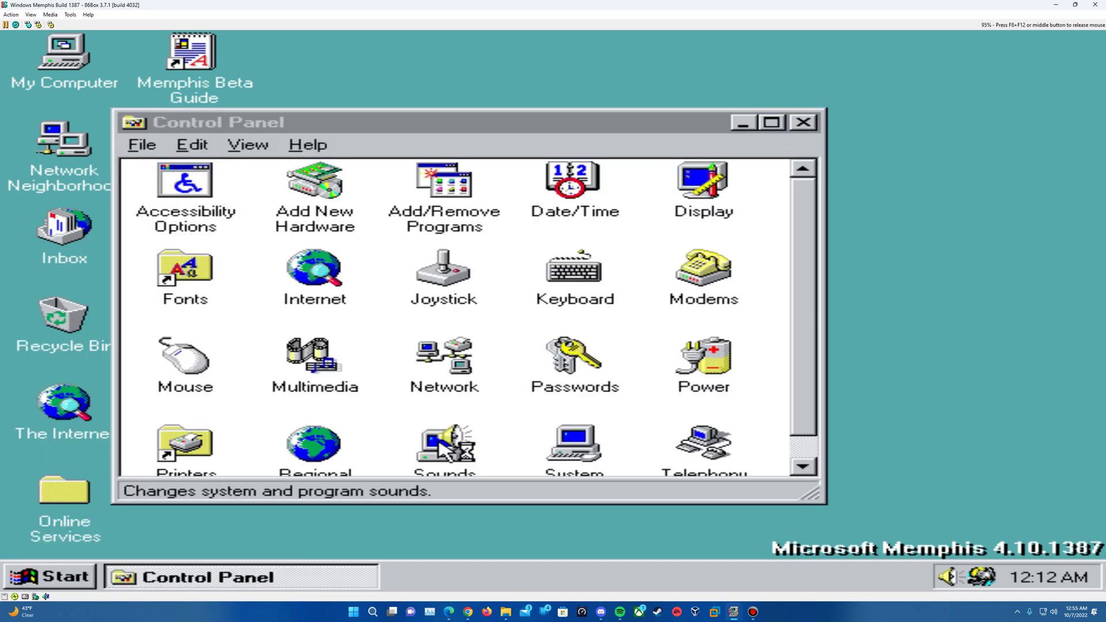
{"action": "left_click", "coordinate": [305, 244]}
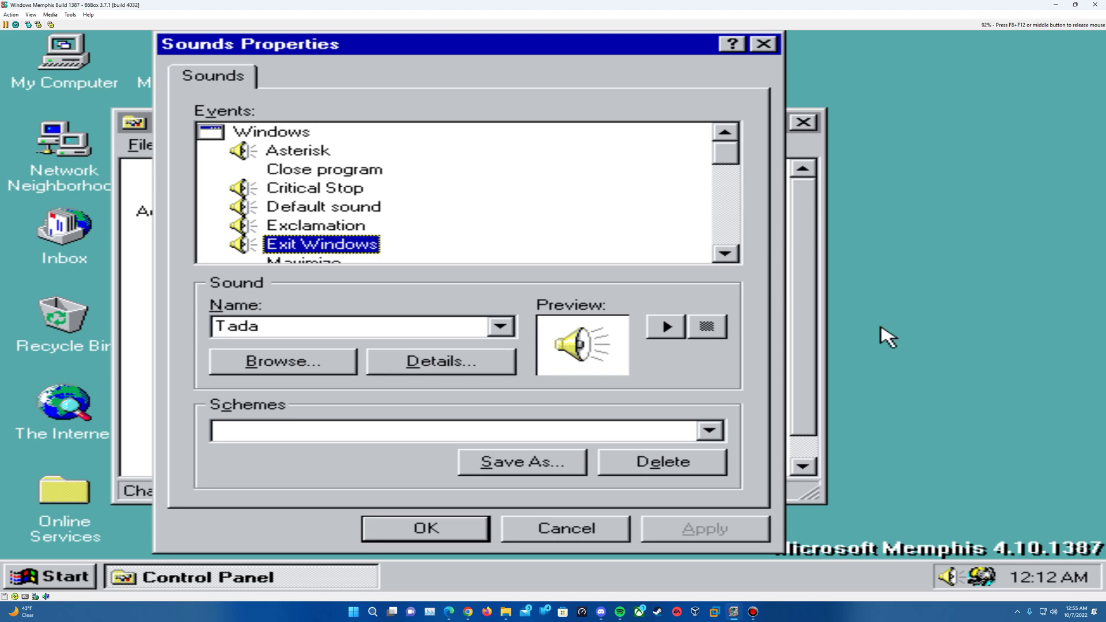
{"action": "left_click", "coordinate": [673, 336]}
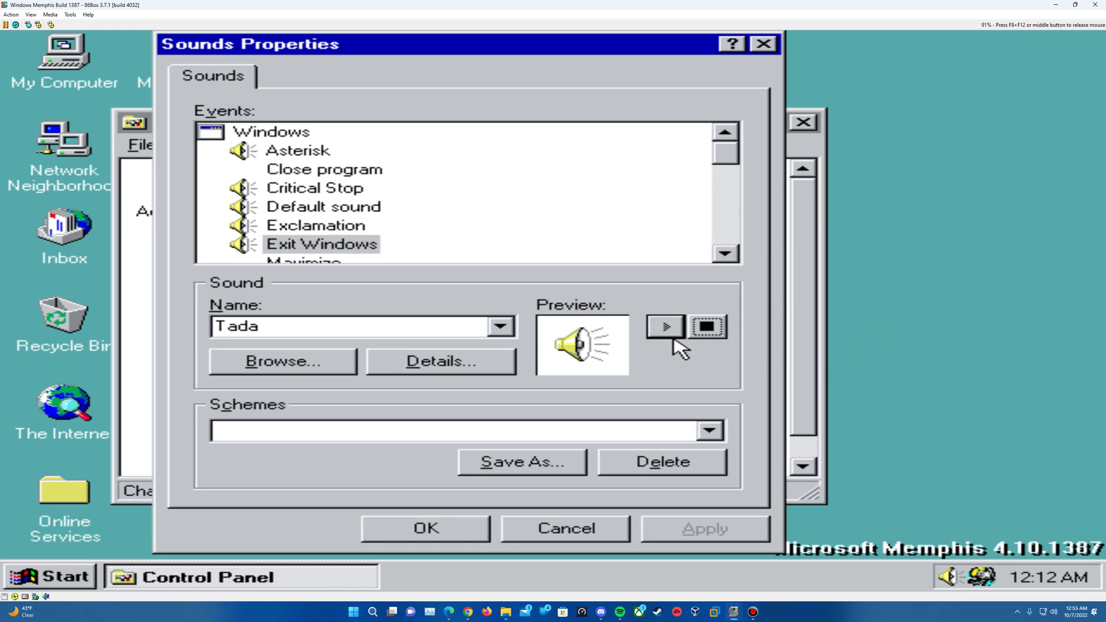
Select the Start Windows sound event and decline using the missing mssound.wav file
{"action": "left_click", "coordinate": [725, 254]}
{"action": "left_click", "coordinate": [725, 254]}
{"action": "scroll", "coordinate": [455, 193], "scroll_direction": "down", "scroll_amount": 3}
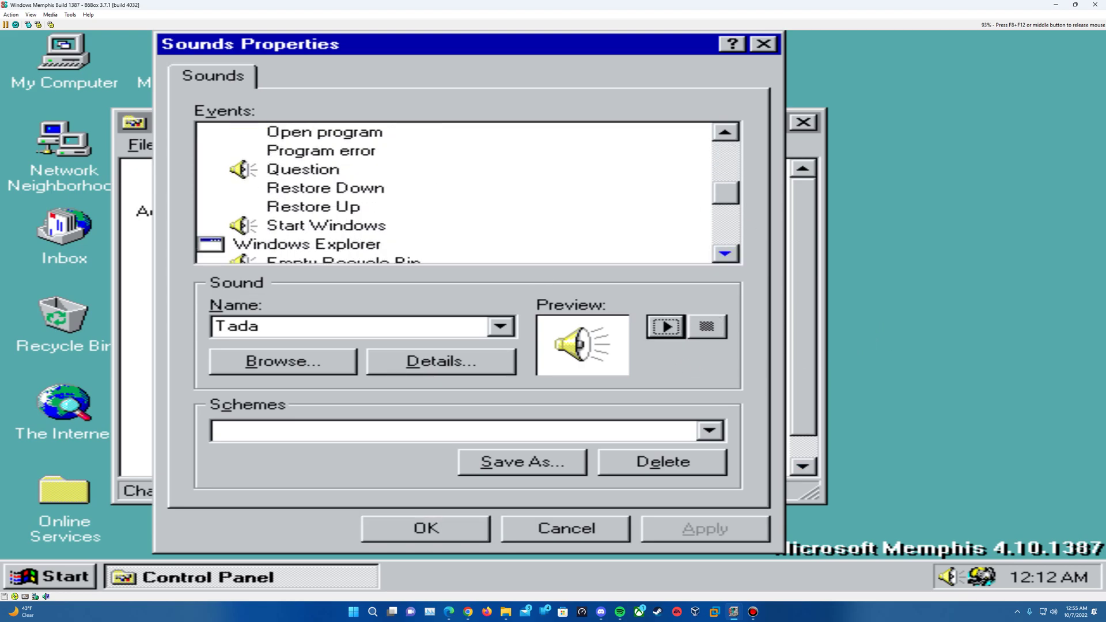
{"action": "left_click", "coordinate": [363, 211]}
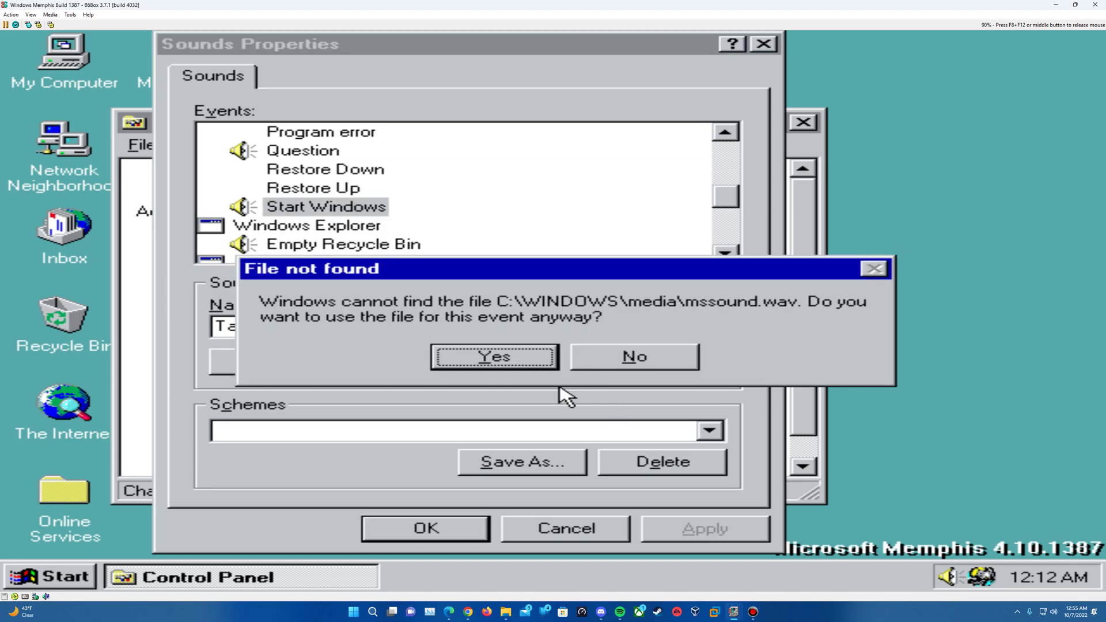
{"action": "left_click", "coordinate": [633, 360]}
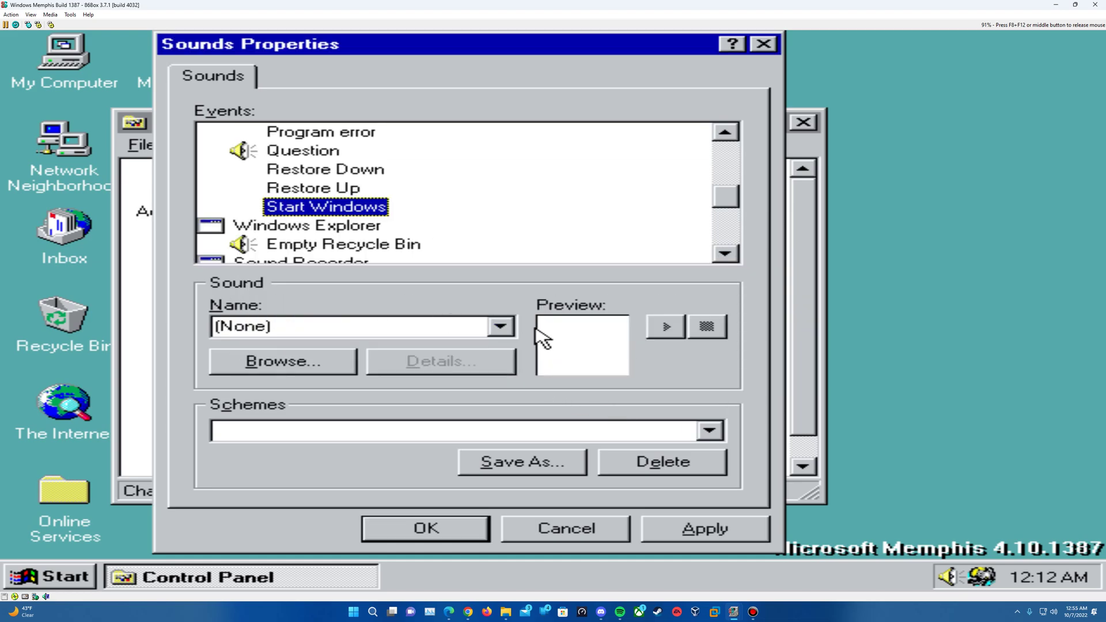
Assign The Microsoft Sound to the Start Windows event and apply the change
{"action": "left_click", "coordinate": [487, 327]}
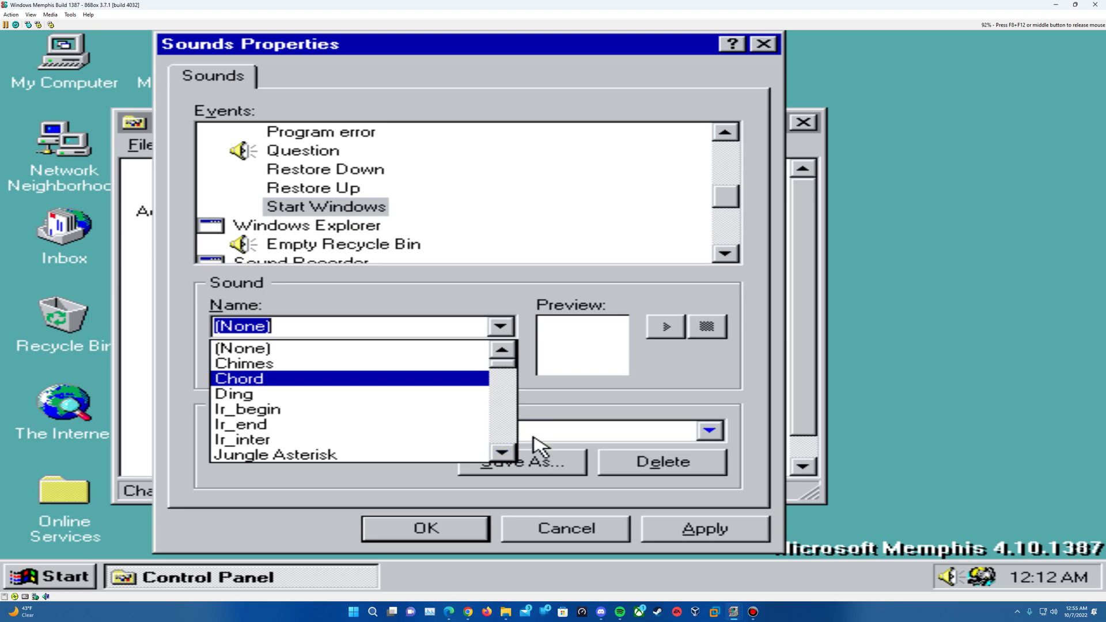
{"action": "scroll", "coordinate": [506, 451], "scroll_direction": "down", "scroll_amount": 1}
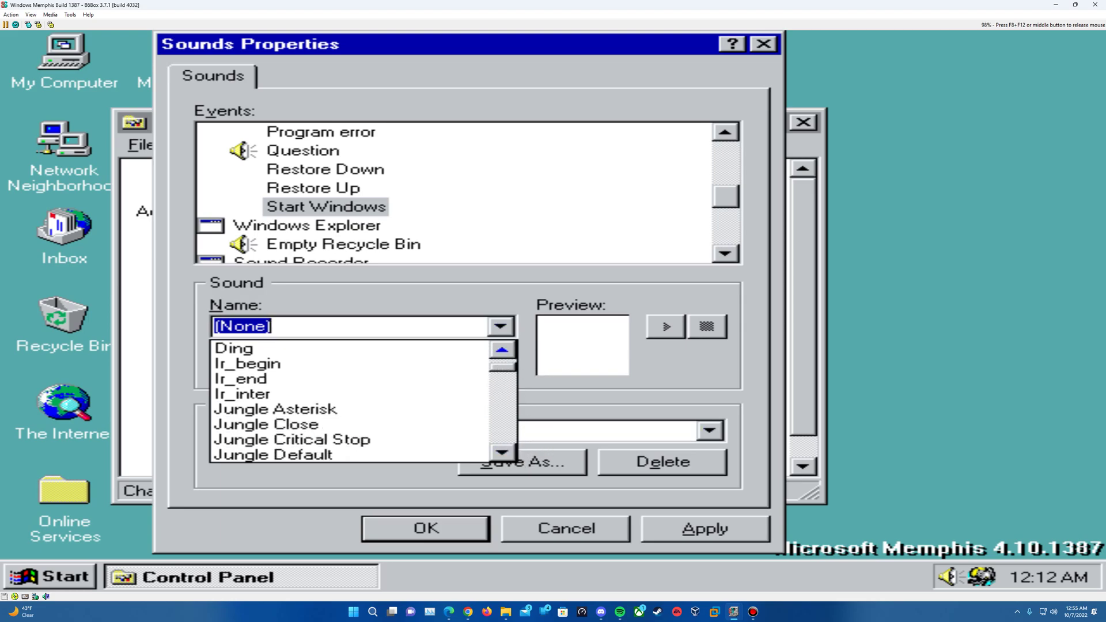
{"action": "left_click_drag", "start_coordinate": [505, 368], "coordinate": [503, 433]}
{"action": "scroll", "coordinate": [509, 354], "scroll_direction": "up", "scroll_amount": 1}
{"action": "scroll", "coordinate": [346, 409], "scroll_direction": "up", "scroll_amount": 2}
{"action": "left_click", "coordinate": [346, 378]}
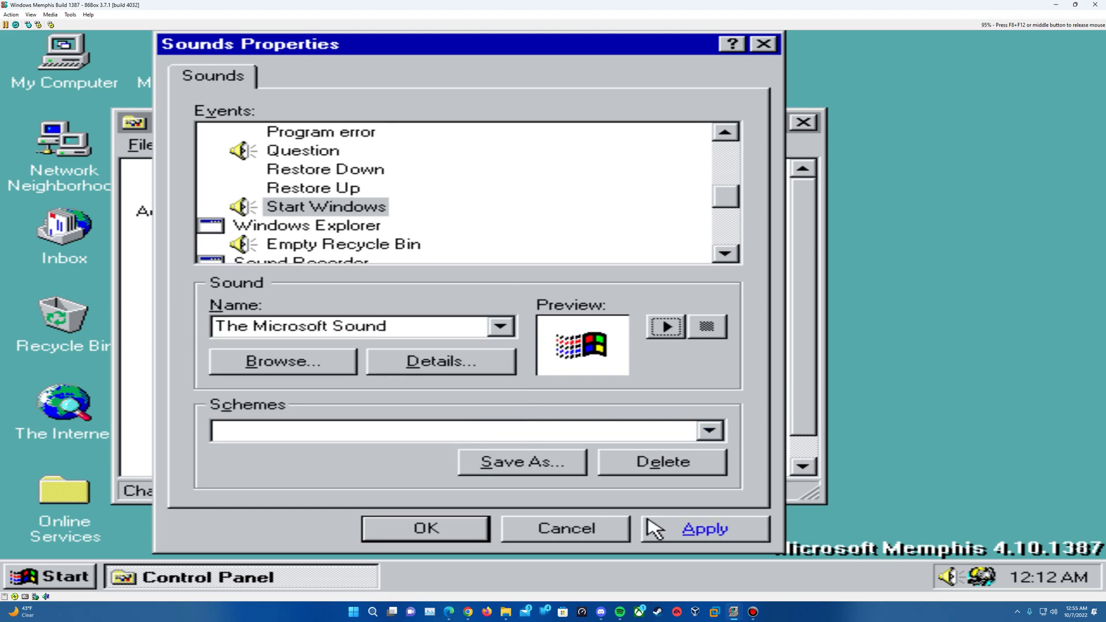
{"action": "left_click", "coordinate": [686, 530]}
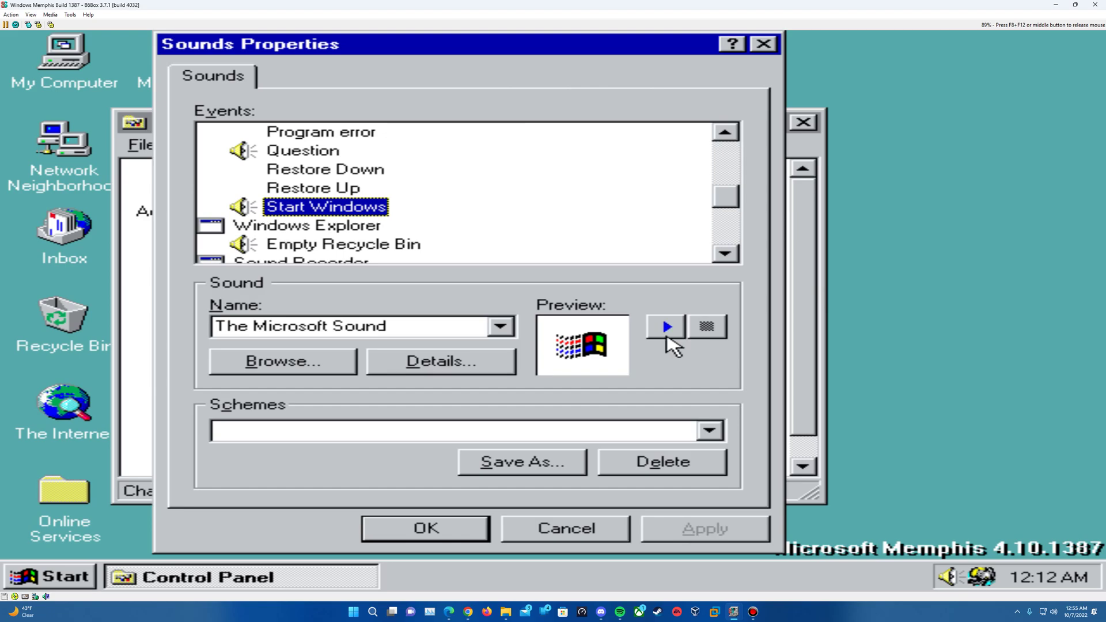
Preview The Microsoft Sound, then accept the sound settings and close Control Panel
{"action": "left_click", "coordinate": [668, 334]}
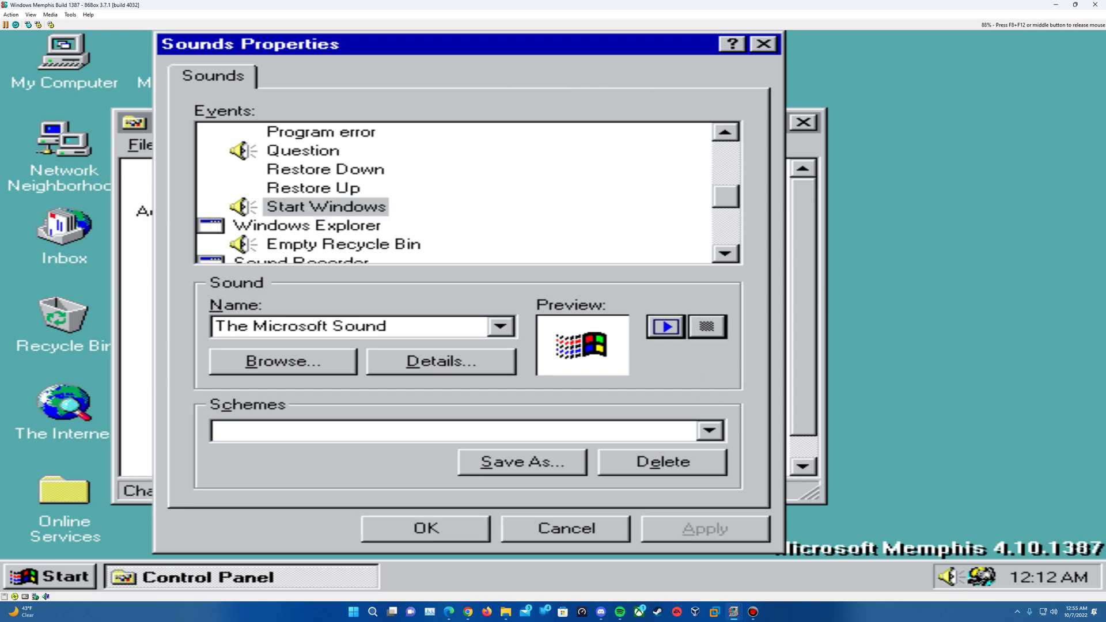
{"action": "left_click", "coordinate": [427, 528]}
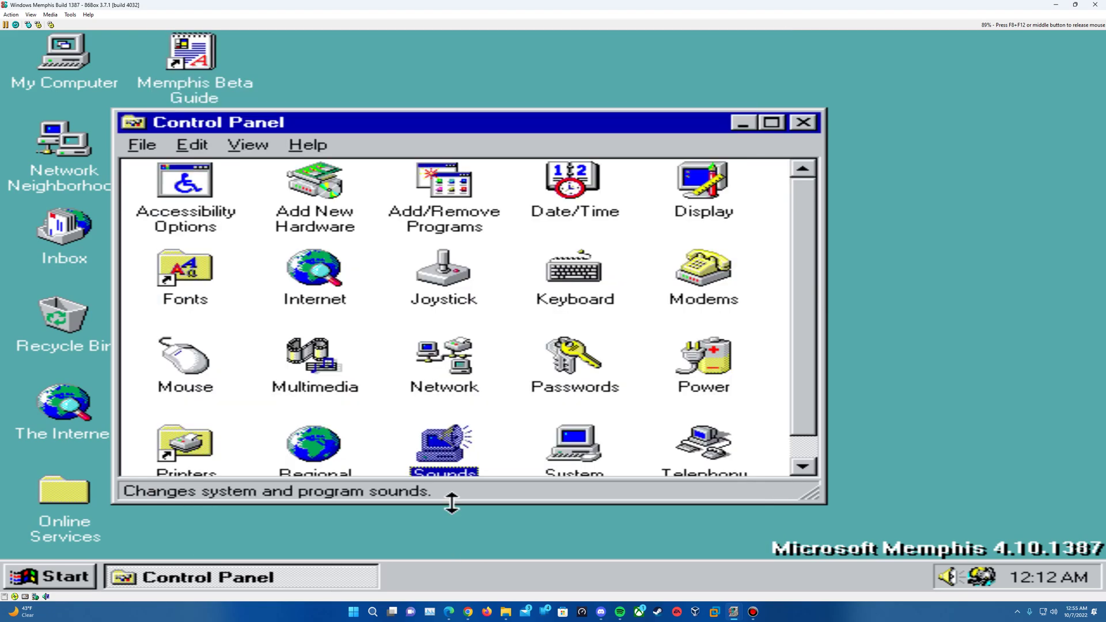
{"action": "left_click_drag", "start_coordinate": [506, 128], "coordinate": [580, 123]}
{"action": "left_click", "coordinate": [871, 117]}
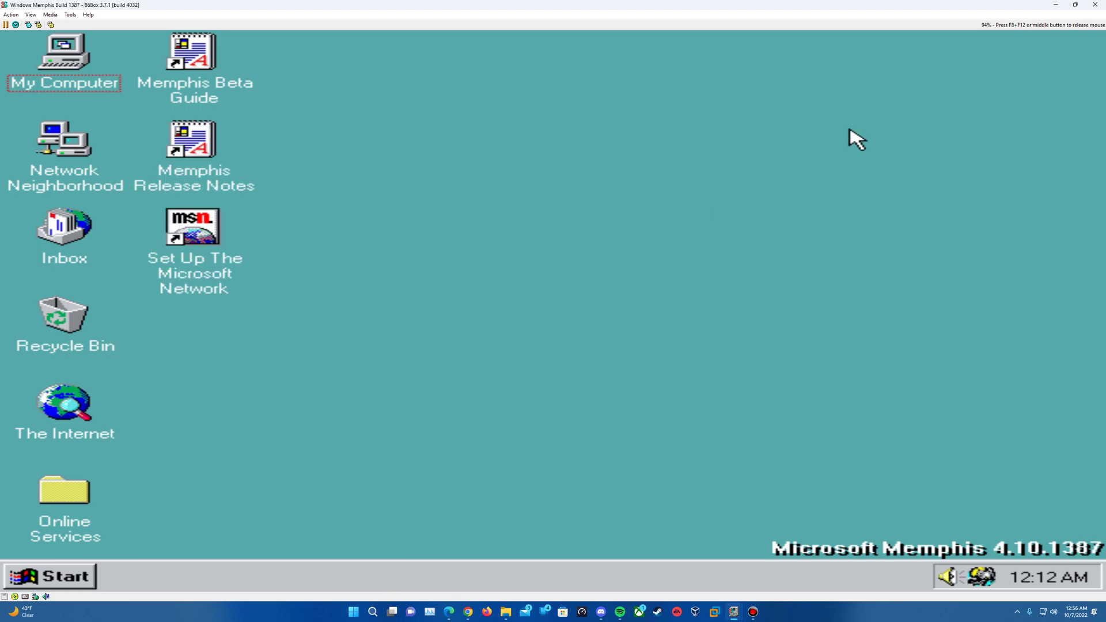
In the desktop's display settings, set the color palette to 256 Color and increase the desktop area above 640 by 480 pixels
{"action": "right_click", "coordinate": [352, 373]}
{"action": "left_click", "coordinate": [425, 514]}
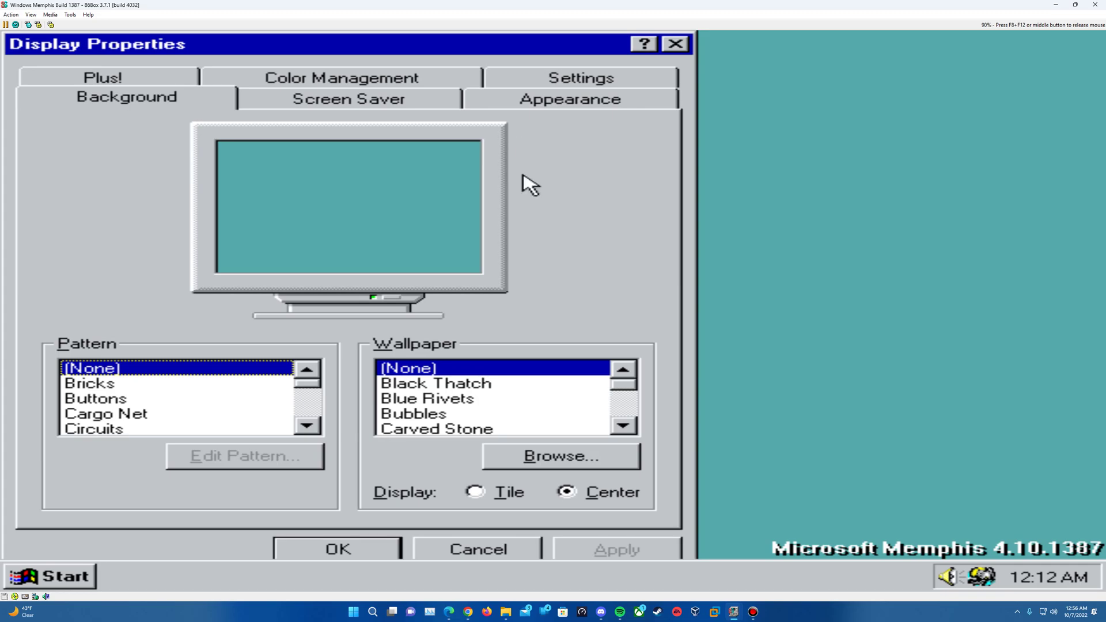
{"action": "left_click", "coordinate": [548, 79]}
{"action": "left_click", "coordinate": [306, 357]}
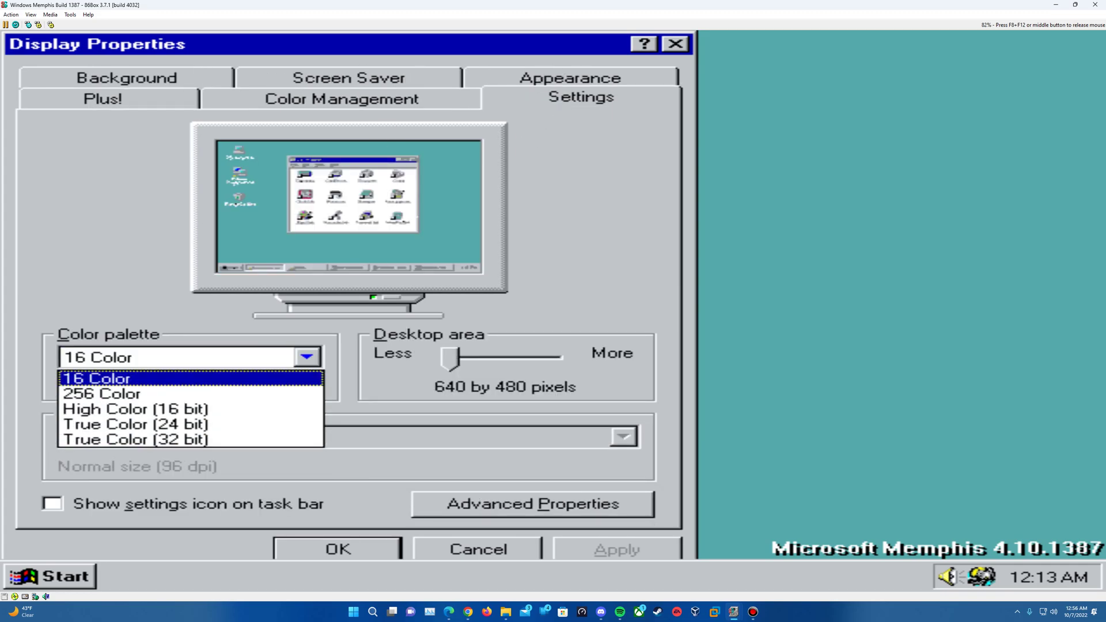
{"action": "left_click", "coordinate": [185, 394]}
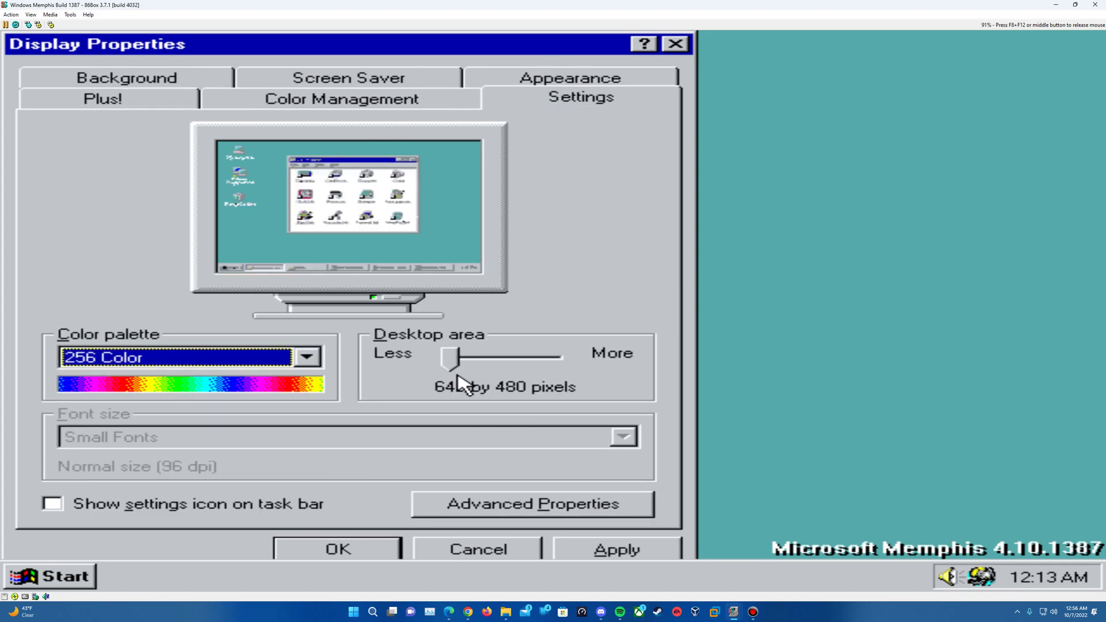
{"action": "left_click_drag", "start_coordinate": [455, 377], "coordinate": [493, 369]}
Apply the display settings without specifying a monitor and restart the computer
{"action": "left_click", "coordinate": [650, 546]}
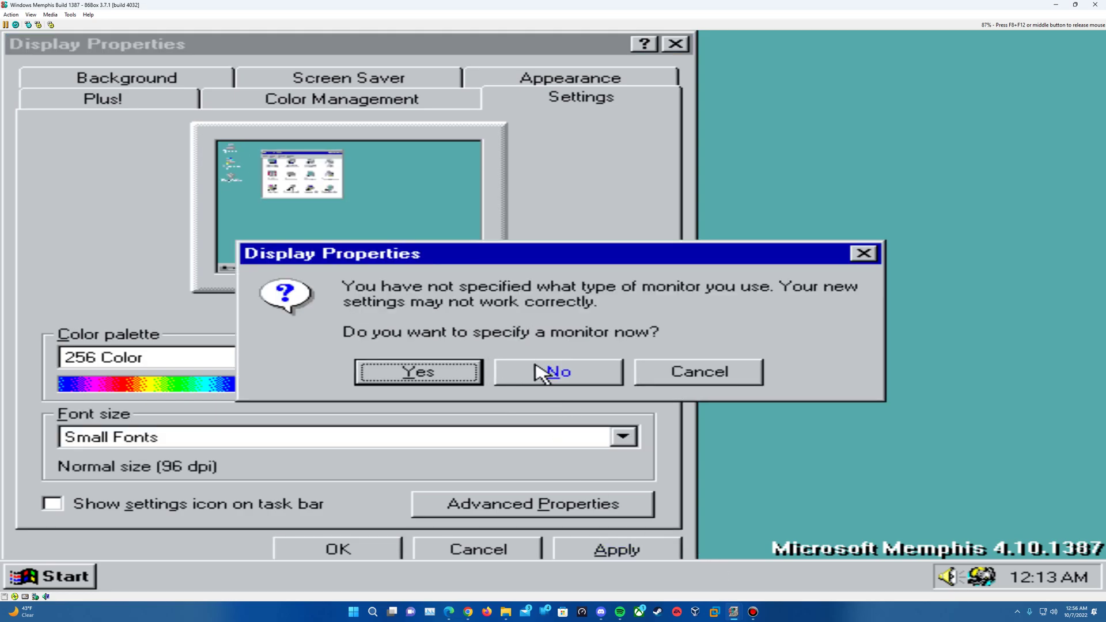
{"action": "left_click", "coordinate": [542, 373]}
{"action": "left_click", "coordinate": [535, 373]}
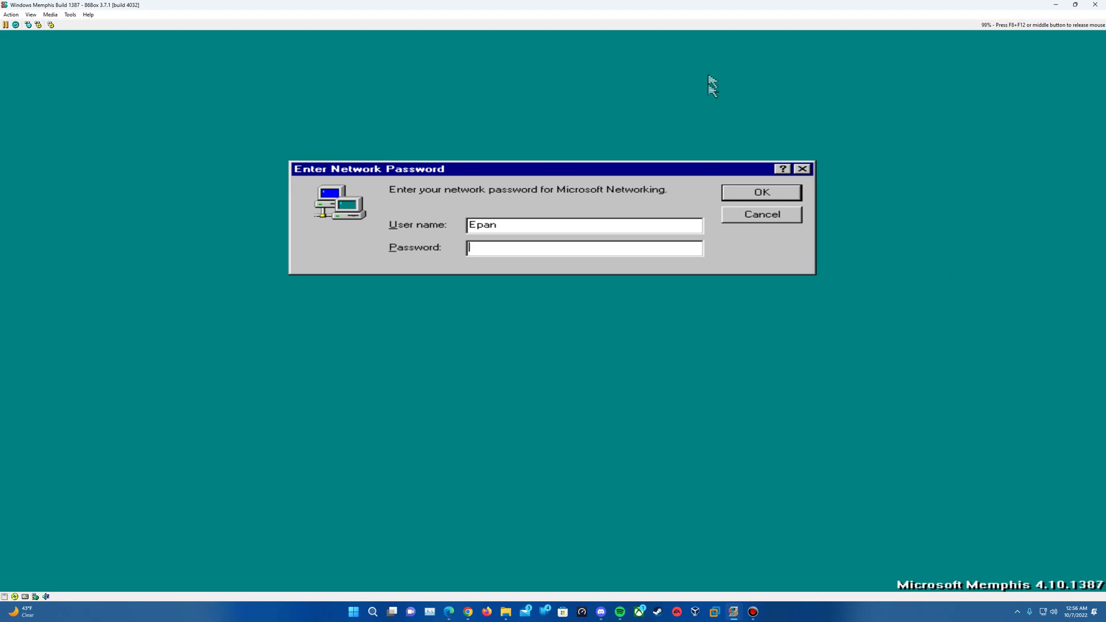
Log on again with the password left blank and dismiss the Welcome screen
{"action": "left_click", "coordinate": [746, 194]}
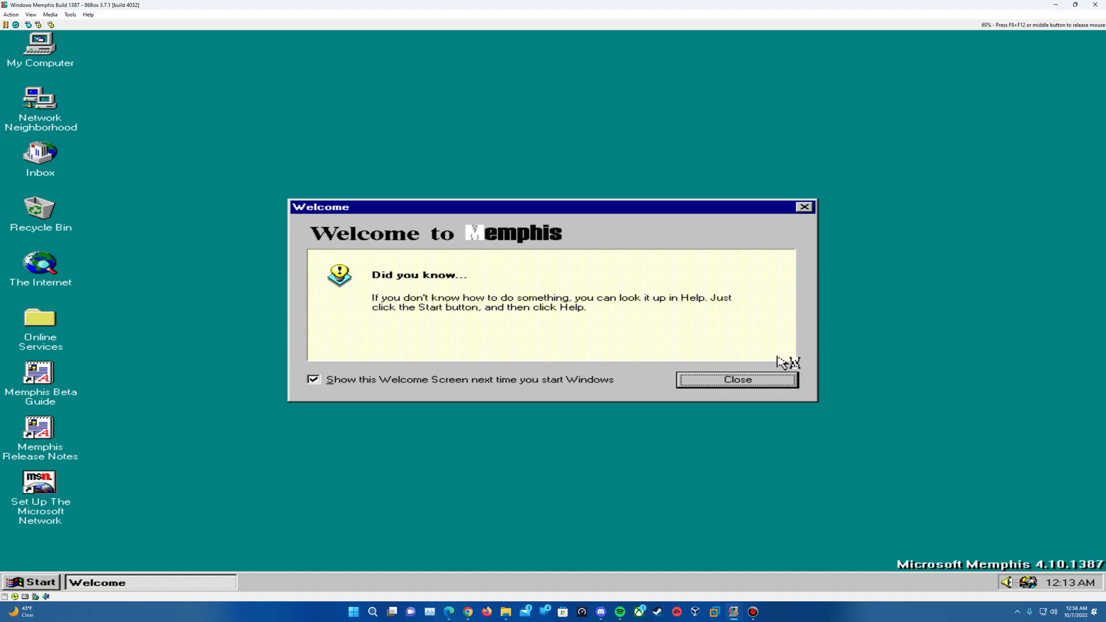
{"action": "left_click", "coordinate": [785, 382]}
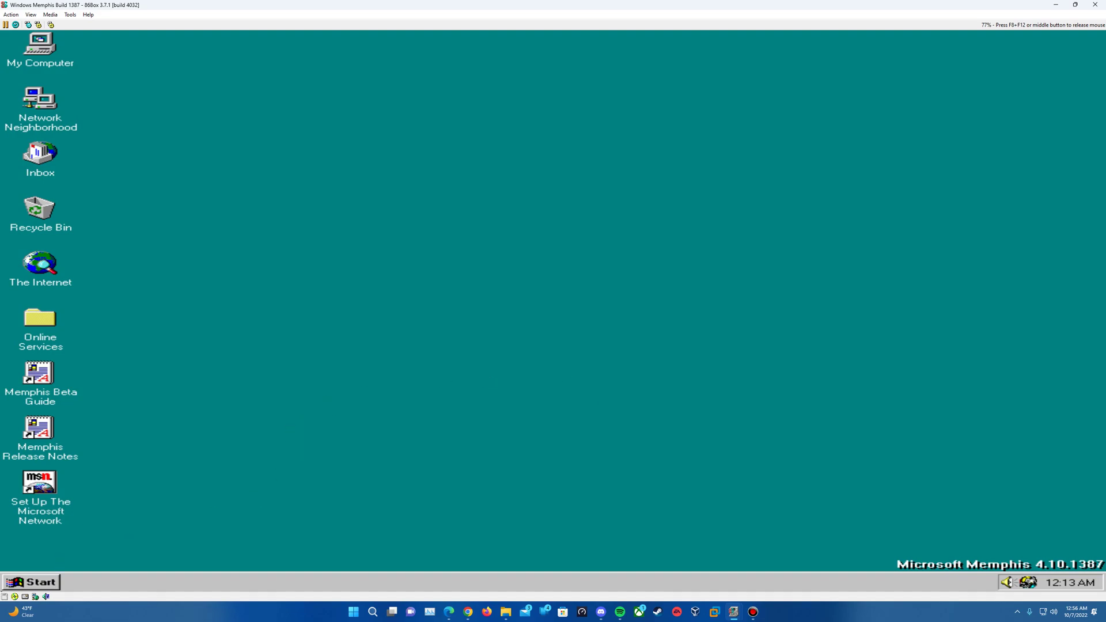
{"action": "left_click", "coordinate": [36, 581]}
{"action": "left_click", "coordinate": [475, 443]}
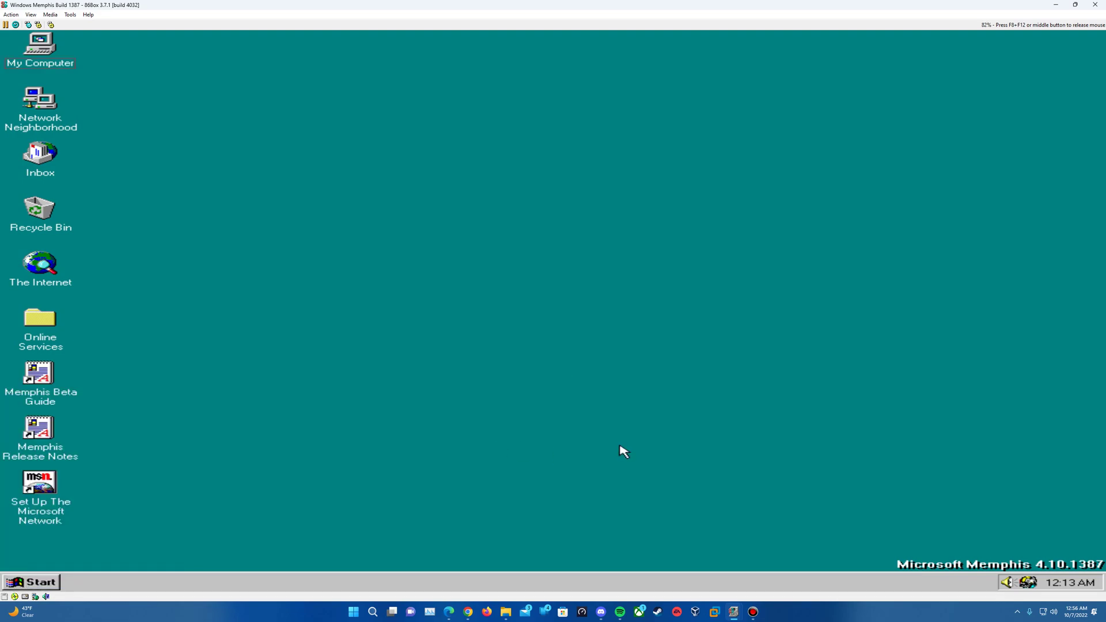